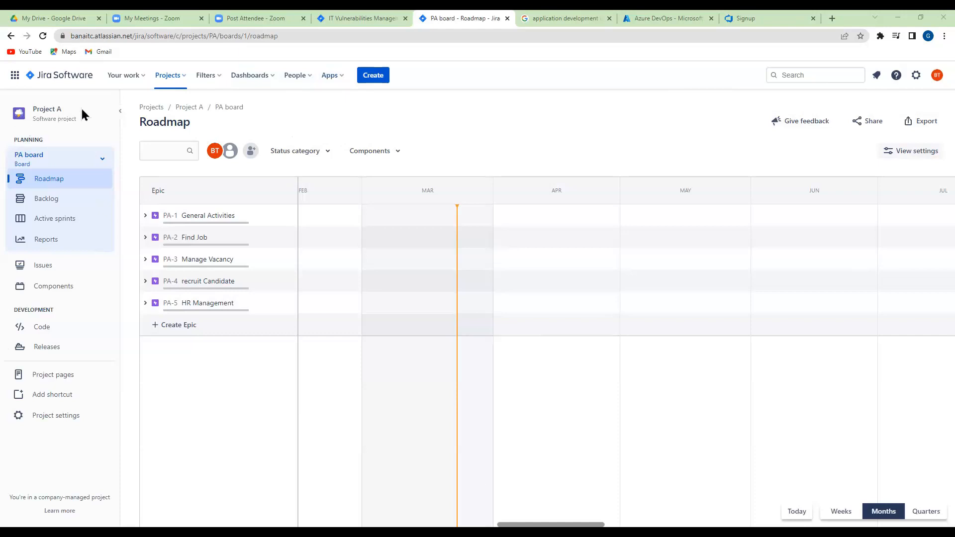
# Review the assigned work, recent items and recent boards, view the full boards list, and return to the Project A roadmap
pyautogui.click(145, 82)
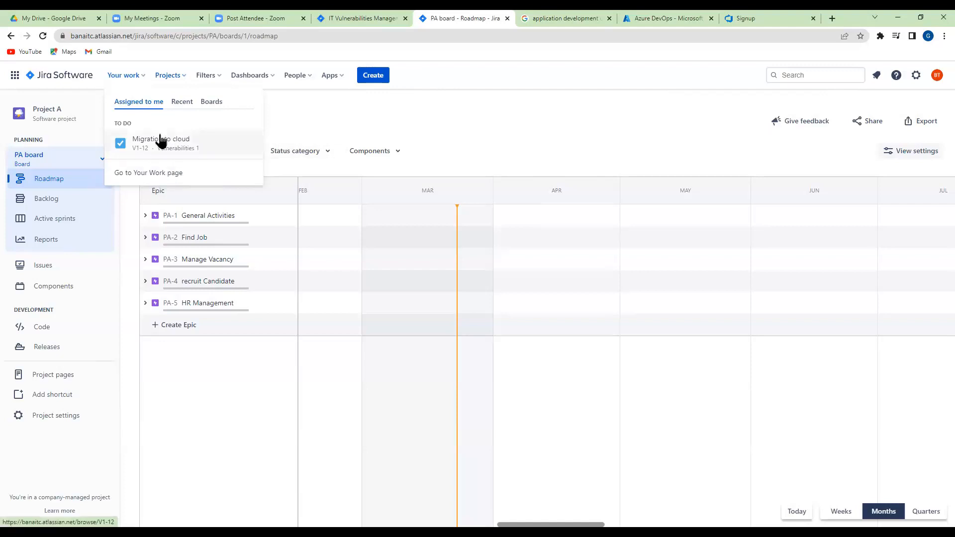
pyautogui.click(182, 104)
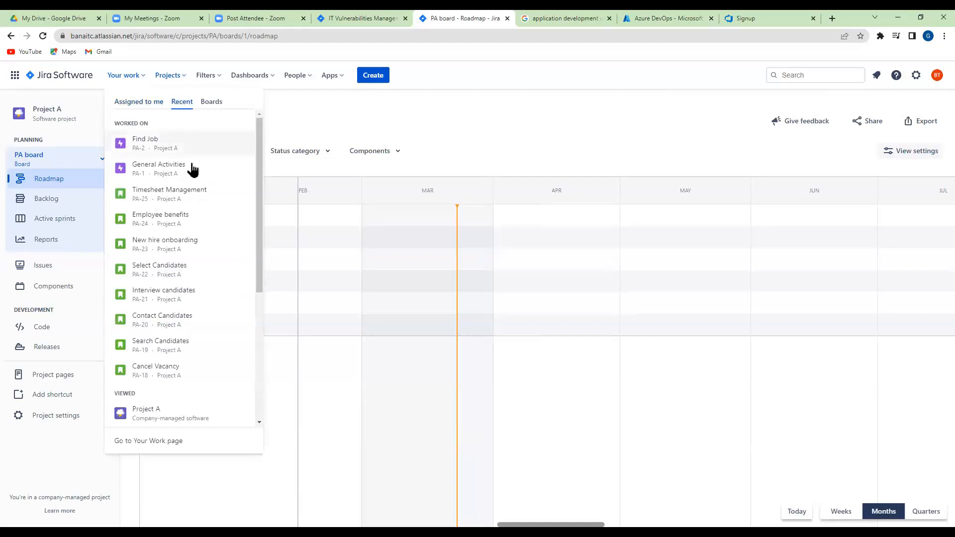
pyautogui.click(213, 107)
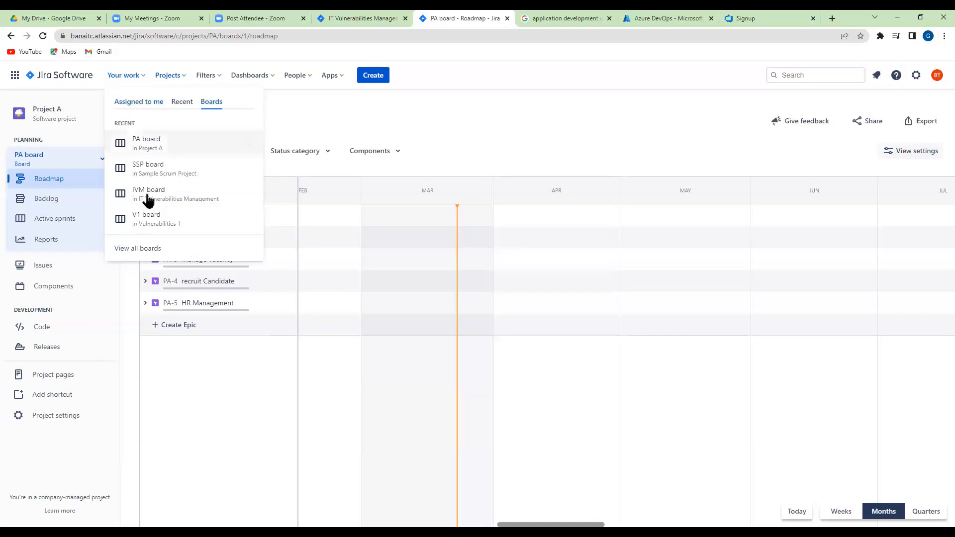
pyautogui.click(135, 248)
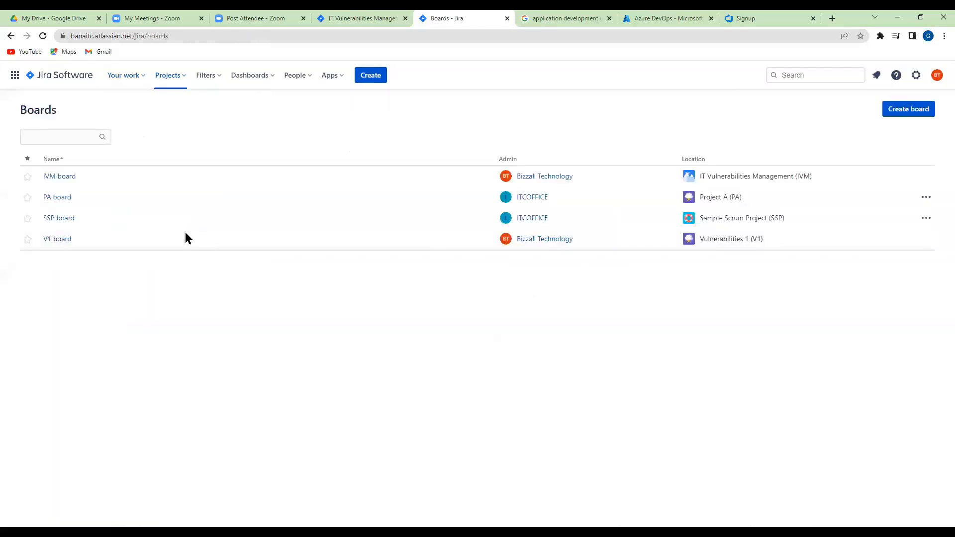
pyautogui.click(11, 36)
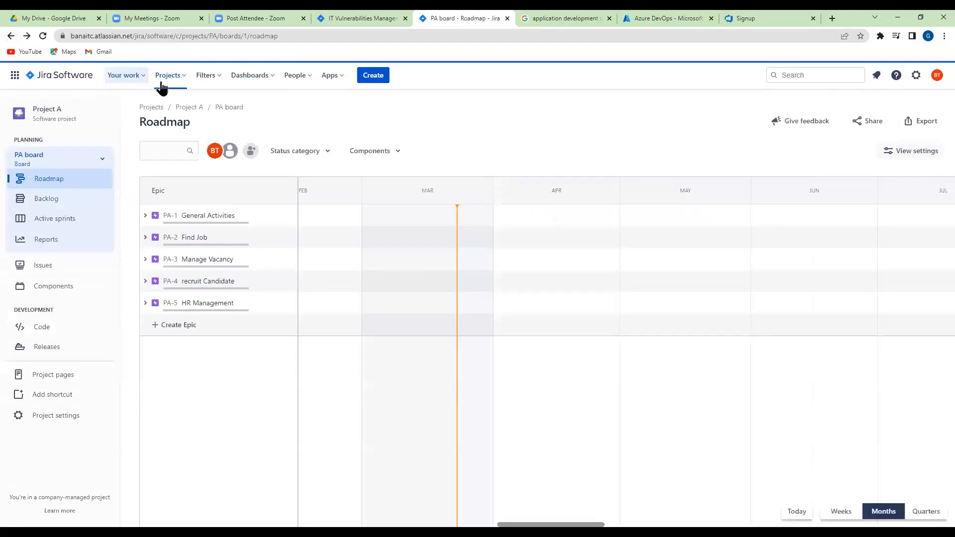
# Look over the recent projects and open the full list of saved filters
pyautogui.click(182, 77)
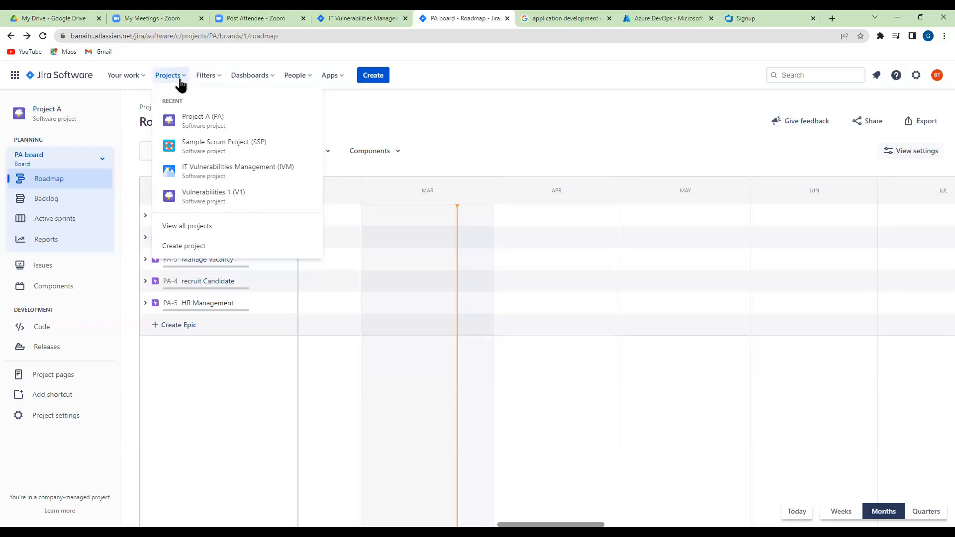
pyautogui.click(217, 83)
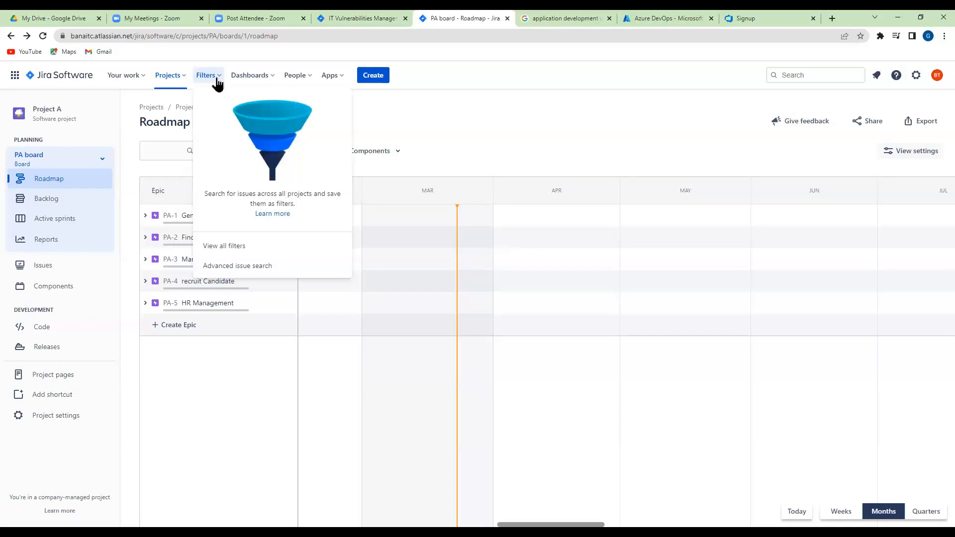
pyautogui.click(219, 253)
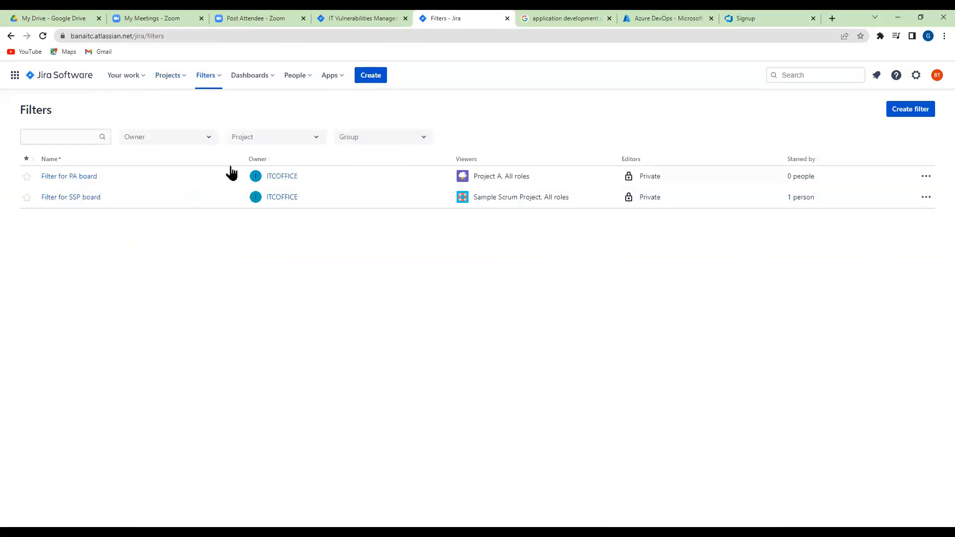
# Check the owner and group filter options, and narrow the saved filters list by Project A and by Sample Scrum Project
pyautogui.click(210, 139)
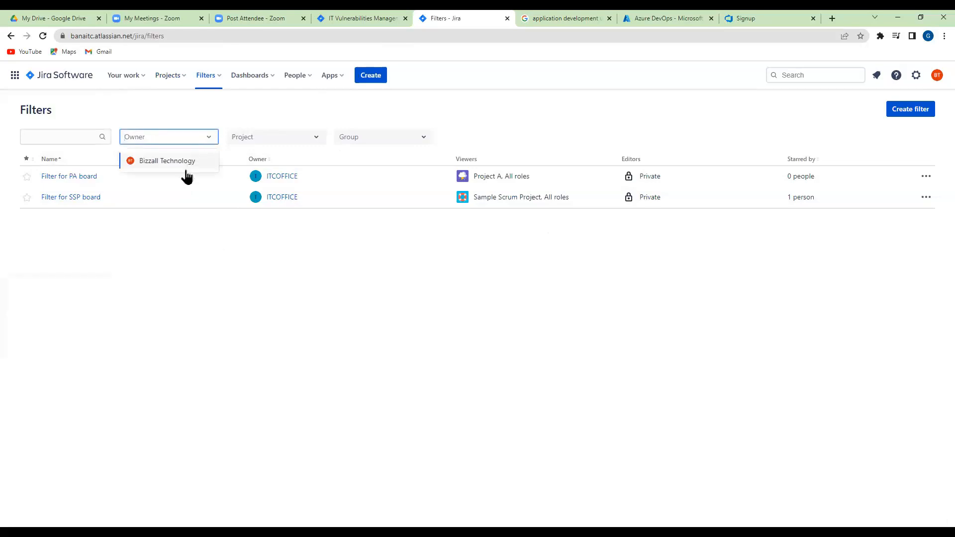
pyautogui.click(315, 141)
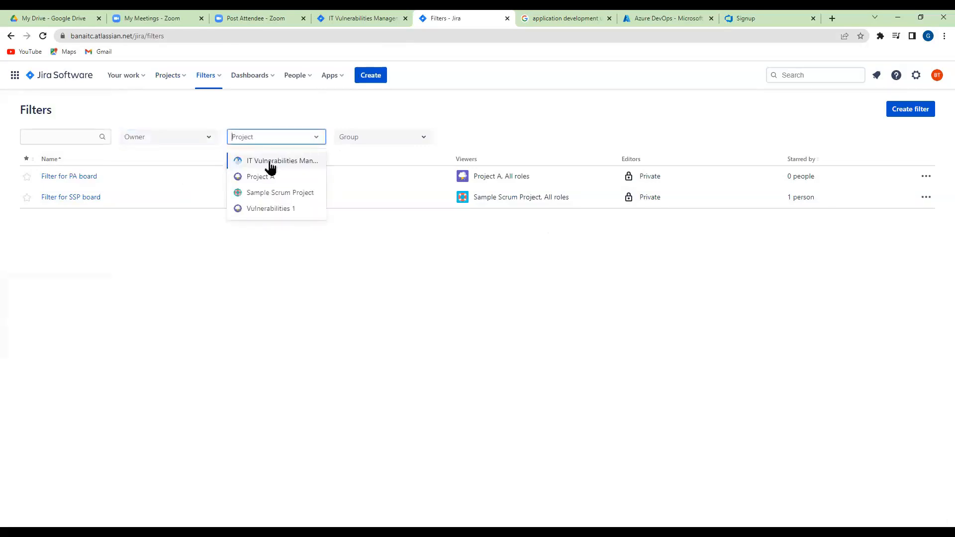
pyautogui.click(260, 176)
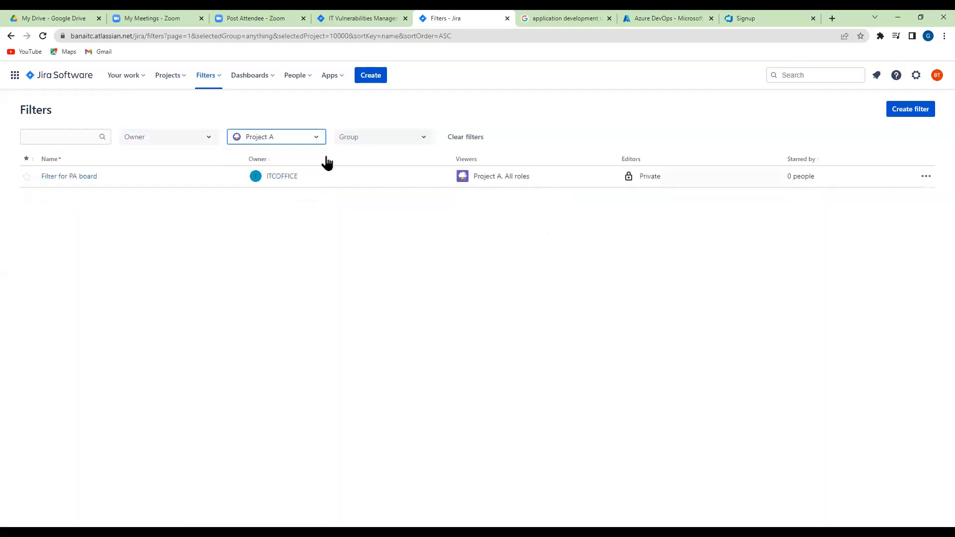
pyautogui.click(419, 142)
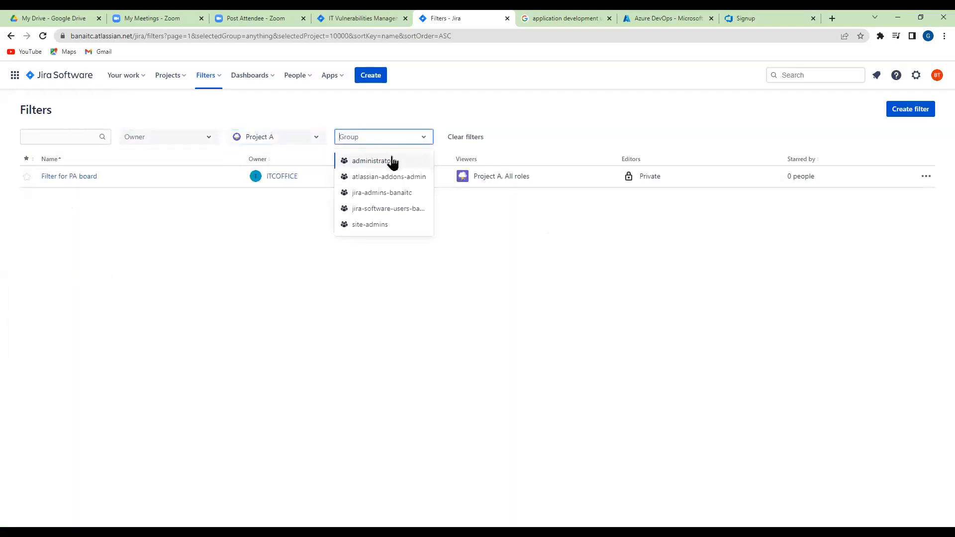
pyautogui.click(316, 142)
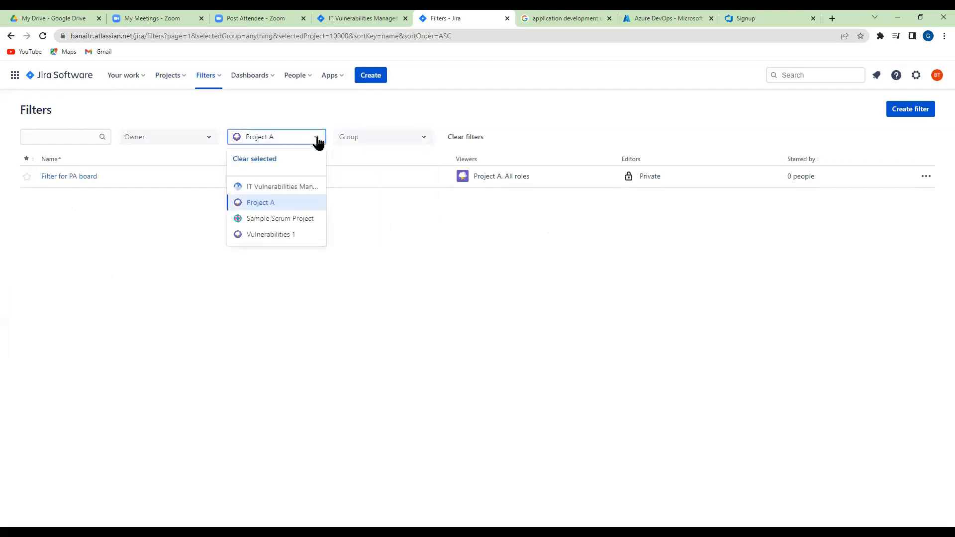
pyautogui.click(281, 220)
# Start creating a new filter from the saved filters list to reach the issue search
pyautogui.click(923, 112)
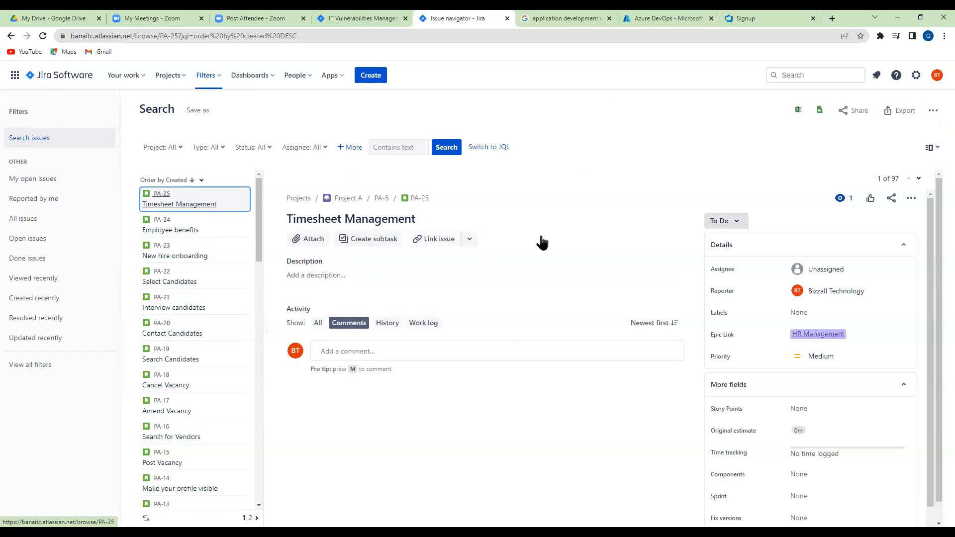
pyautogui.click(10, 37)
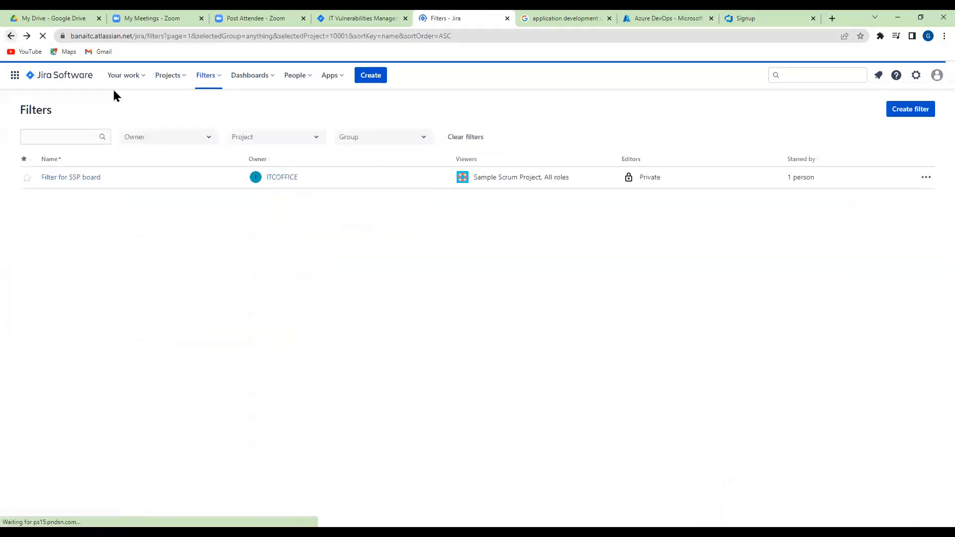
pyautogui.click(911, 115)
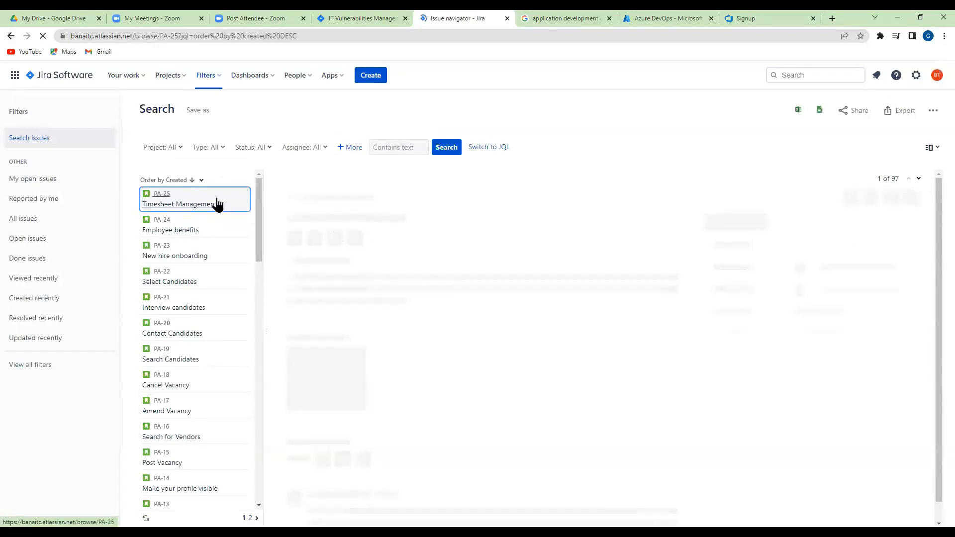
# View the issues by type for Epic, Bug and Story one at a time, and clear the type filter
pyautogui.click(220, 149)
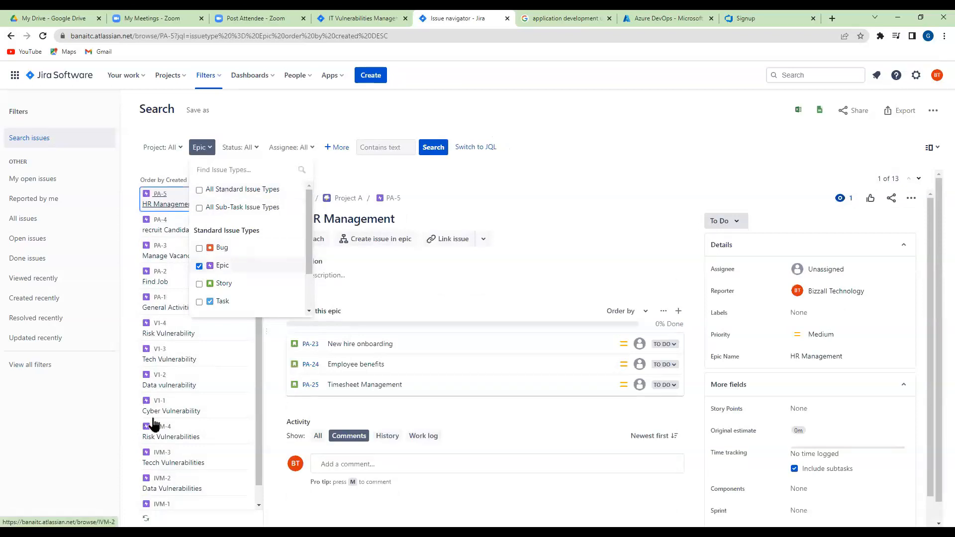
pyautogui.scroll(-1, 162, 428)
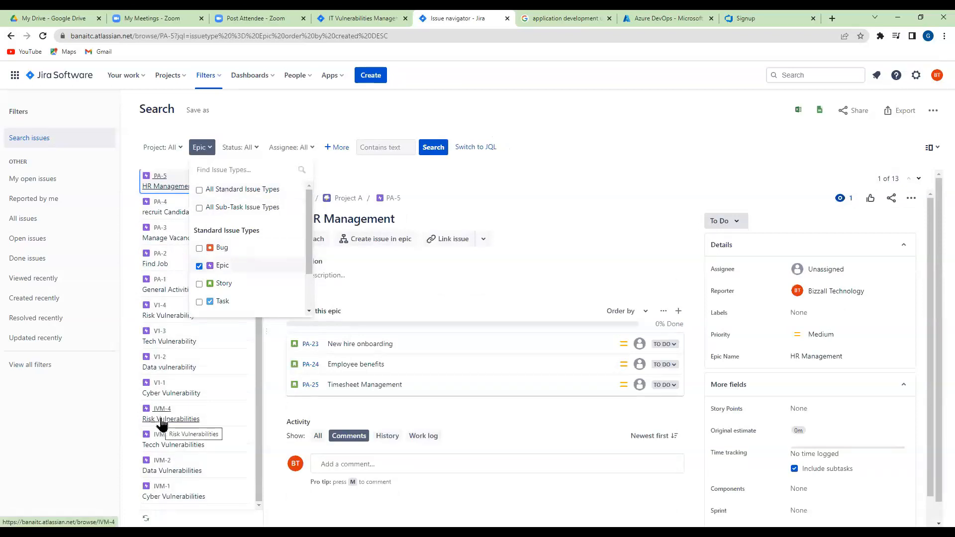
pyautogui.click(199, 267)
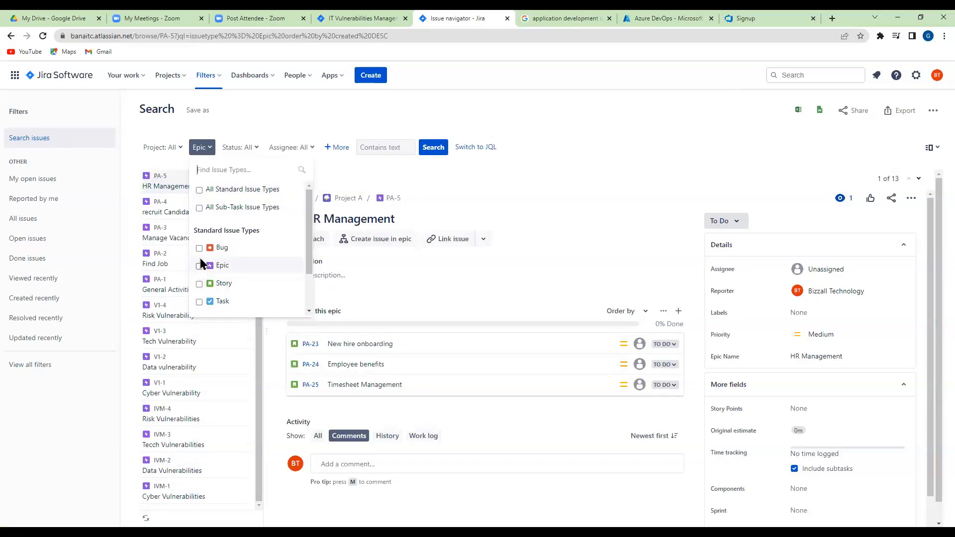
pyautogui.click(199, 248)
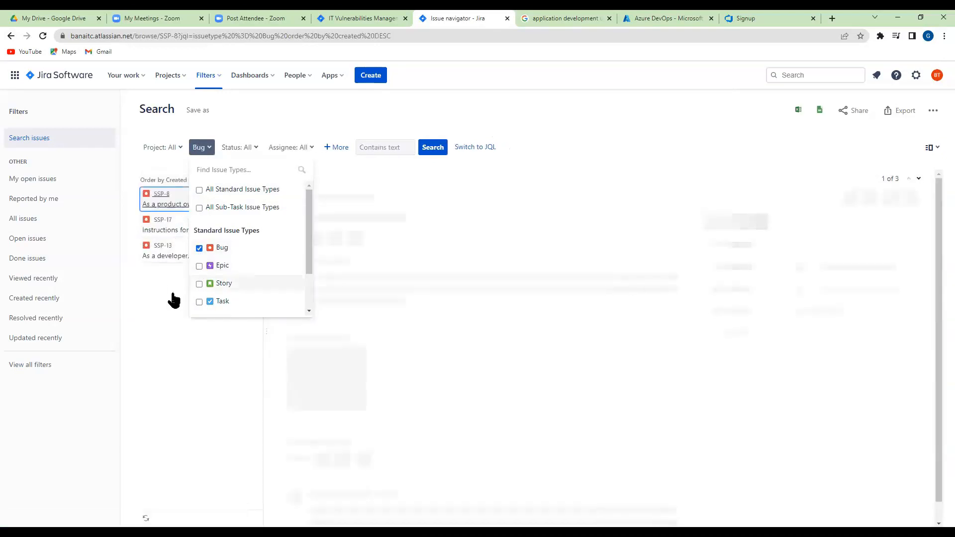
pyautogui.click(199, 248)
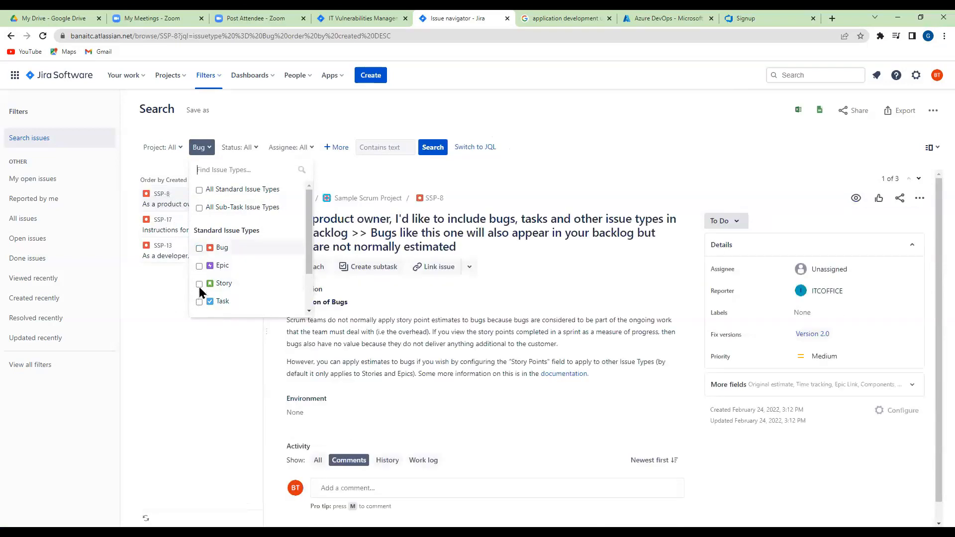
pyautogui.click(199, 284)
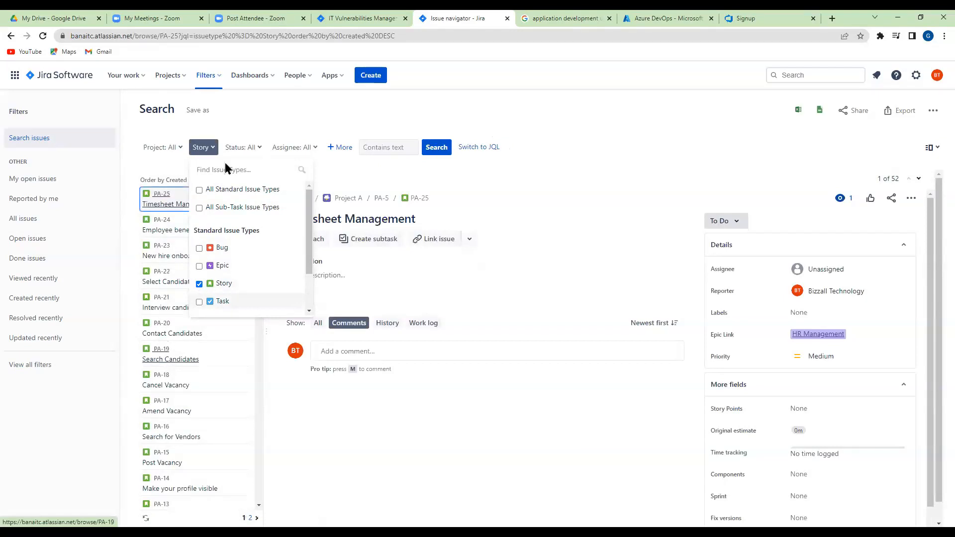
pyautogui.click(199, 285)
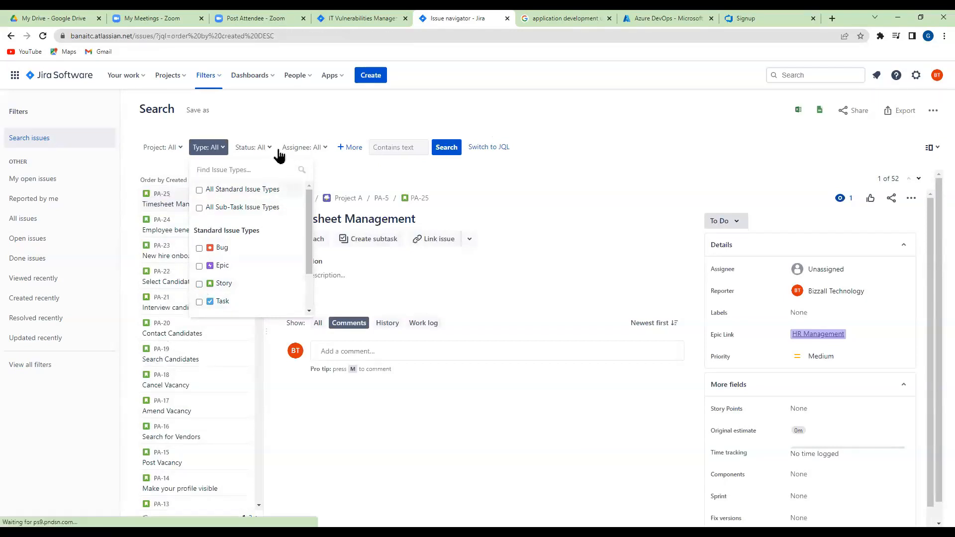
# View the issues by status for Done, In Progress, Testing and To Do one at a time, and clear the status filter
pyautogui.click(271, 148)
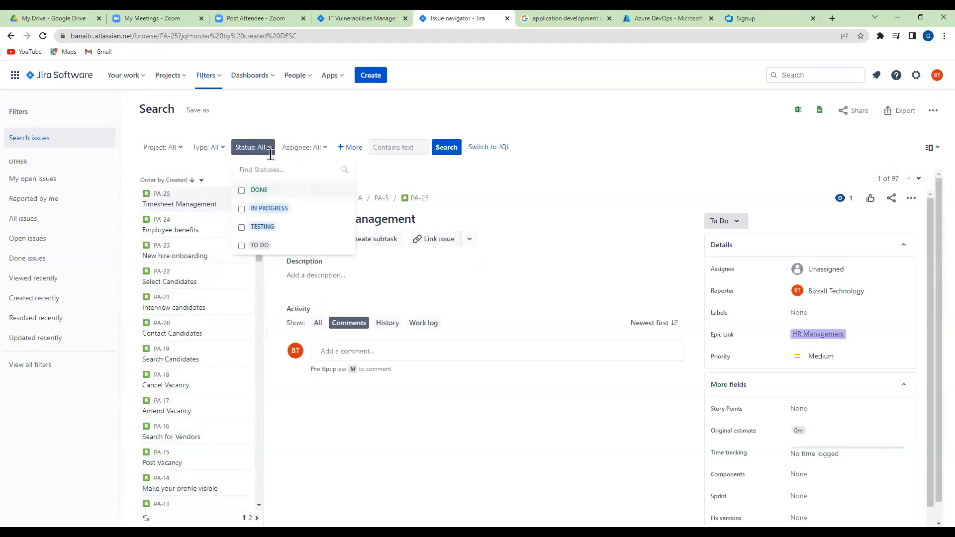
pyautogui.click(242, 191)
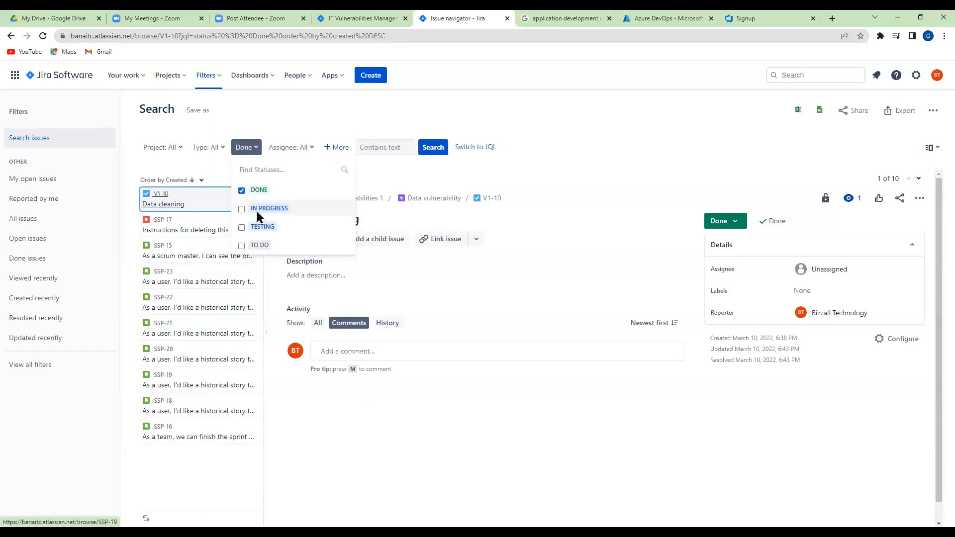
pyautogui.click(242, 190)
pyautogui.click(242, 209)
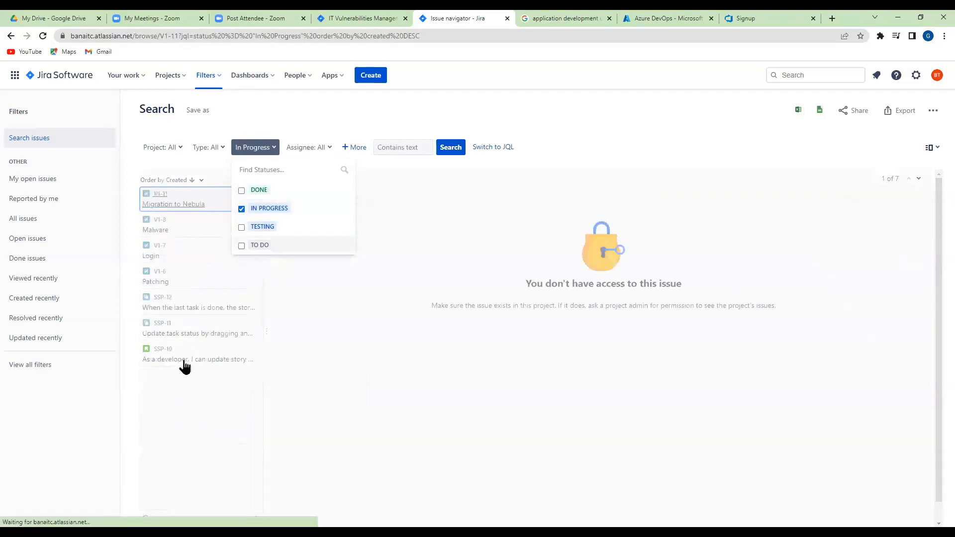
pyautogui.click(242, 209)
pyautogui.click(241, 227)
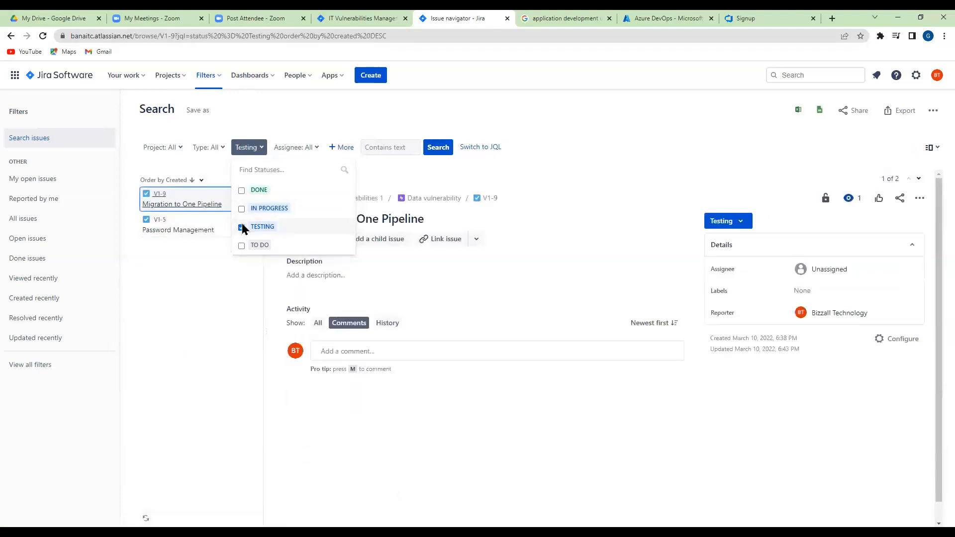
pyautogui.click(242, 227)
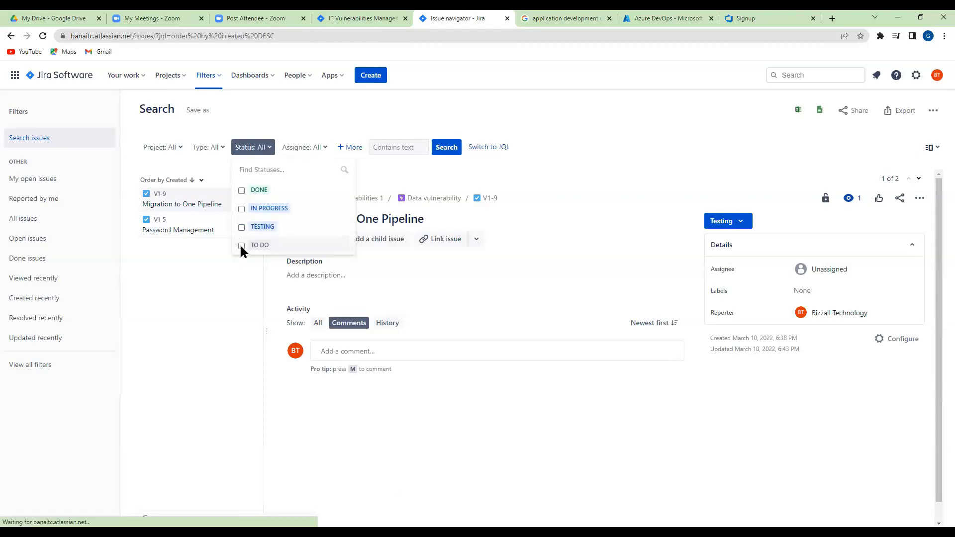
pyautogui.click(242, 247)
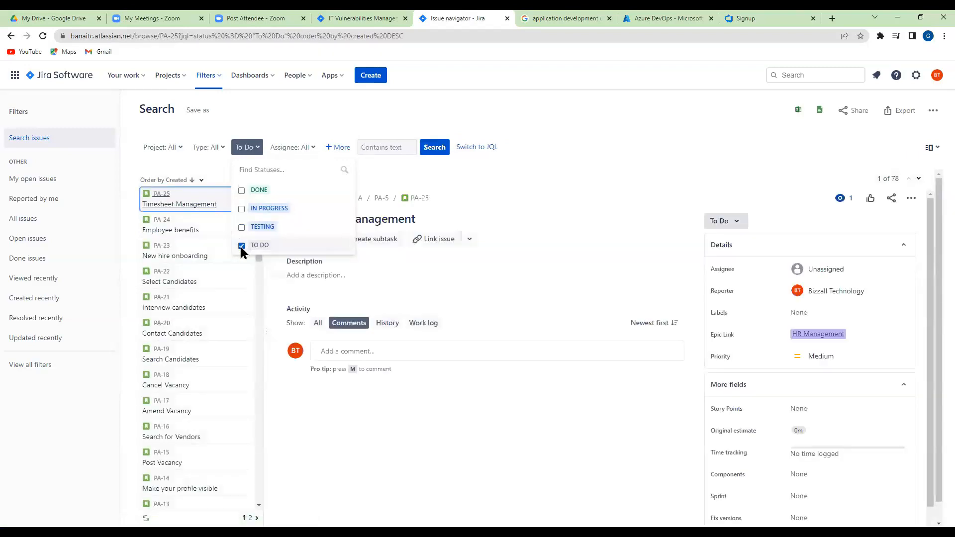
pyautogui.click(243, 246)
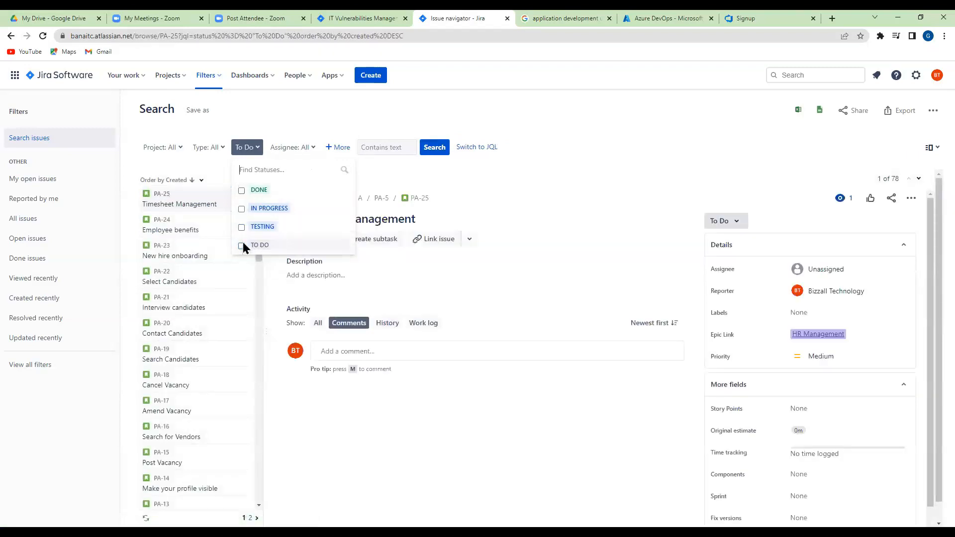
# View the issues assigned to the second suggested user, and clear the assignee filter
pyautogui.click(326, 149)
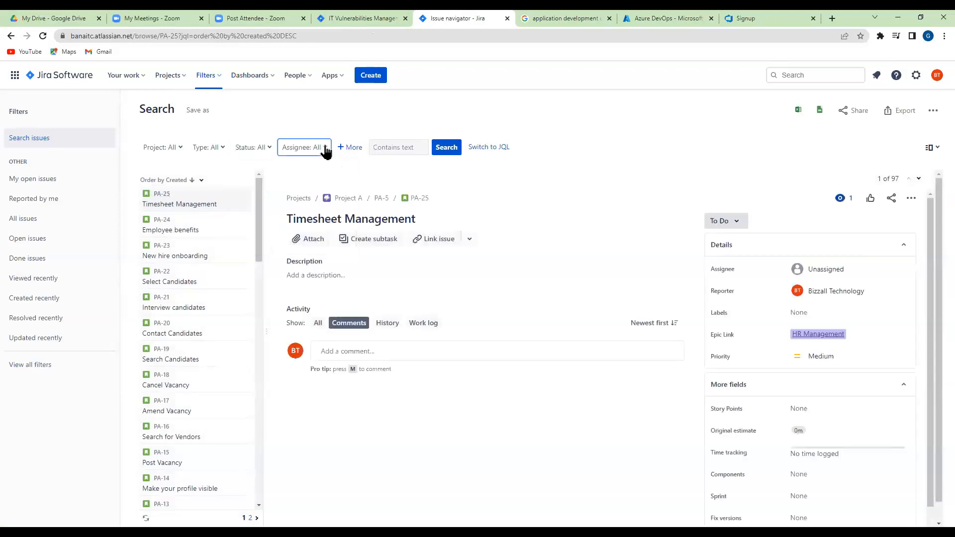
pyautogui.click(326, 149)
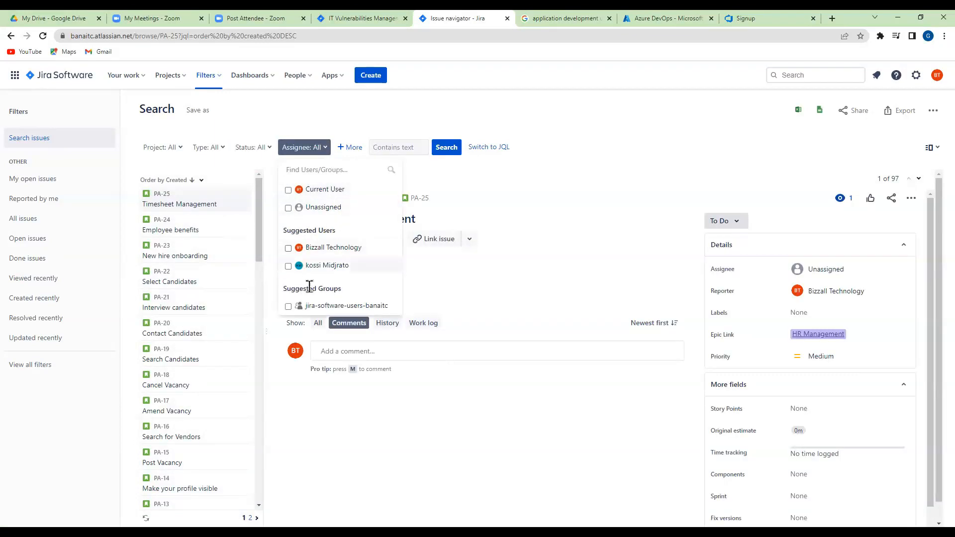
pyautogui.click(288, 265)
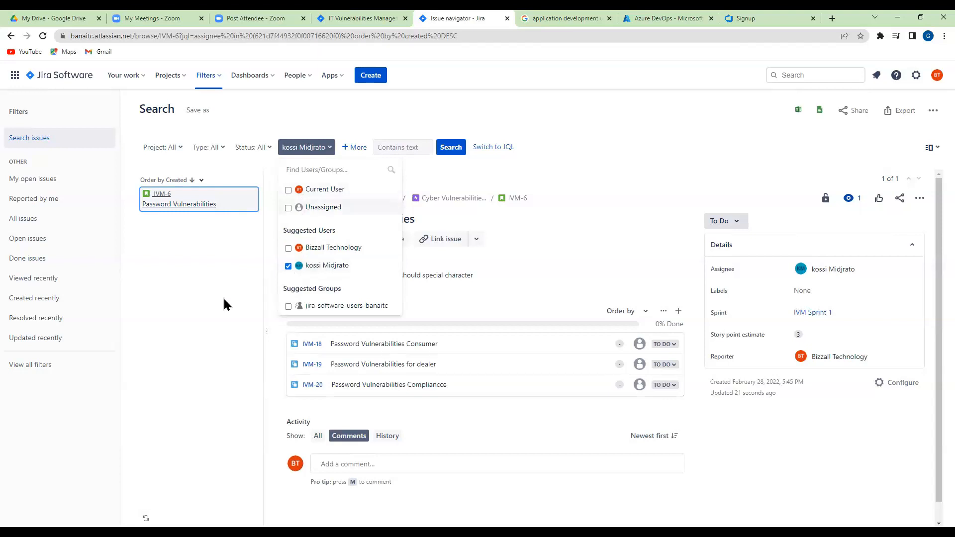
pyautogui.click(289, 266)
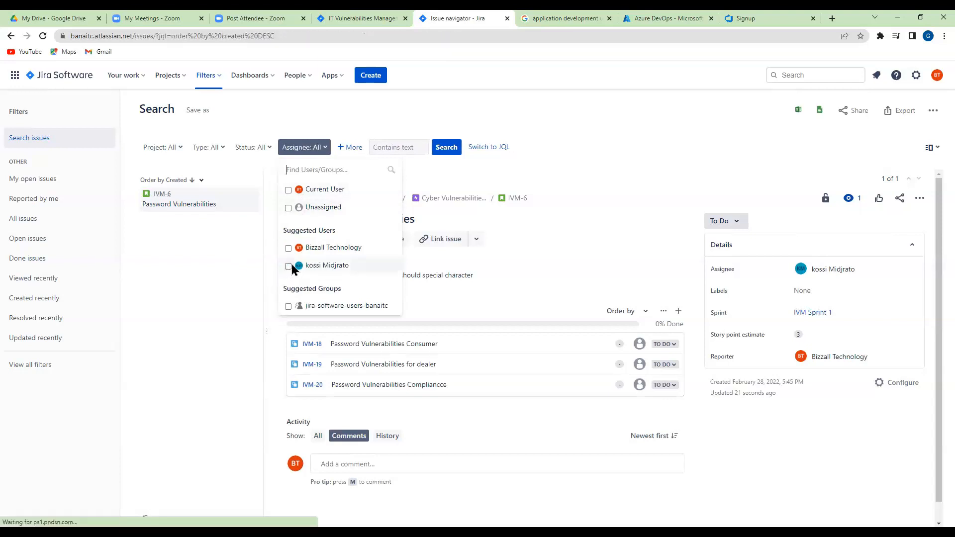
# Add the Component criterion, view the issues for No Component, Candidate, HR and Job one at a time, and clear the component selection
pyautogui.click(342, 148)
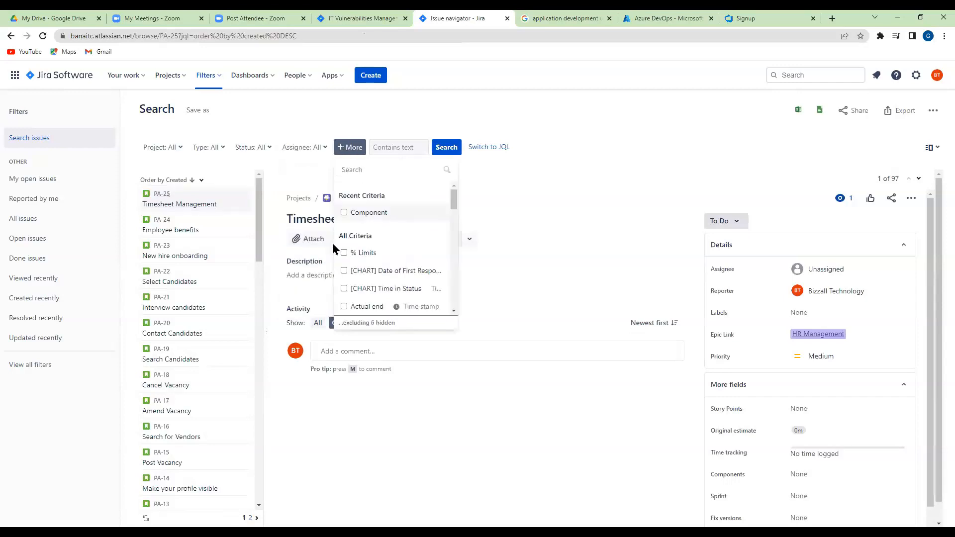
pyautogui.click(344, 213)
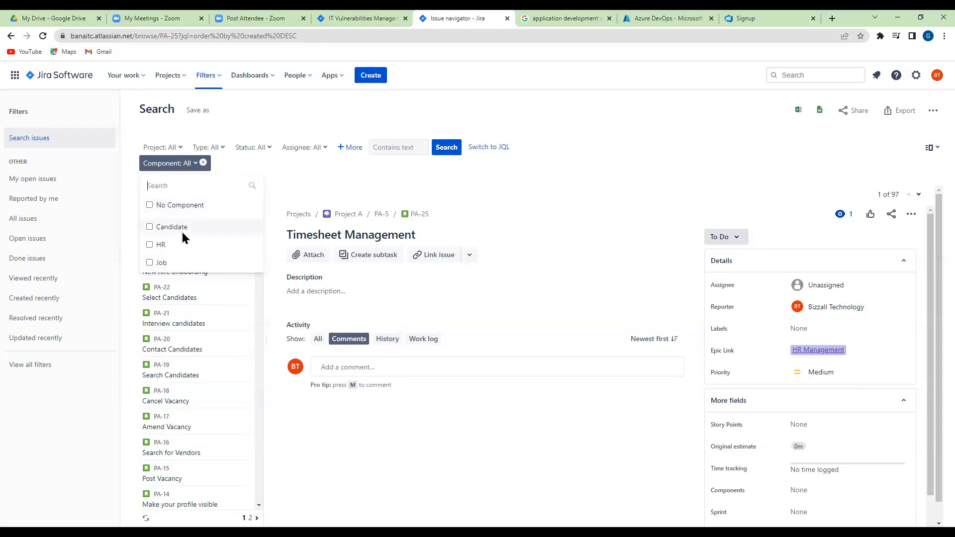
pyautogui.click(150, 205)
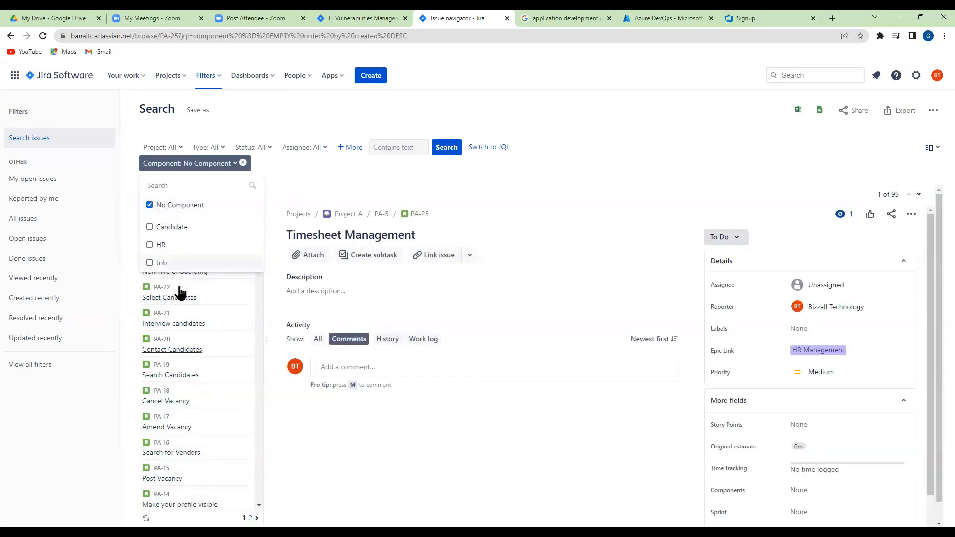
pyautogui.click(150, 205)
pyautogui.click(149, 228)
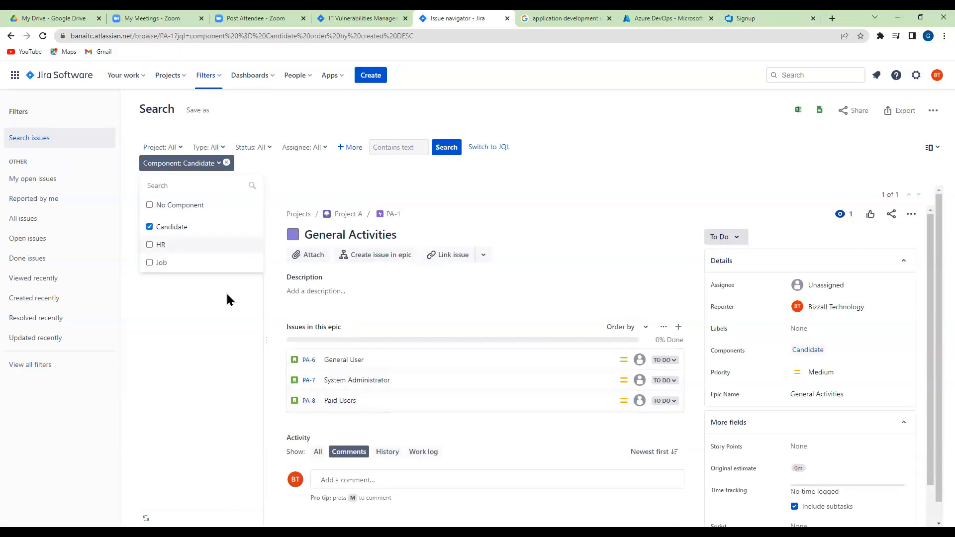
pyautogui.click(149, 227)
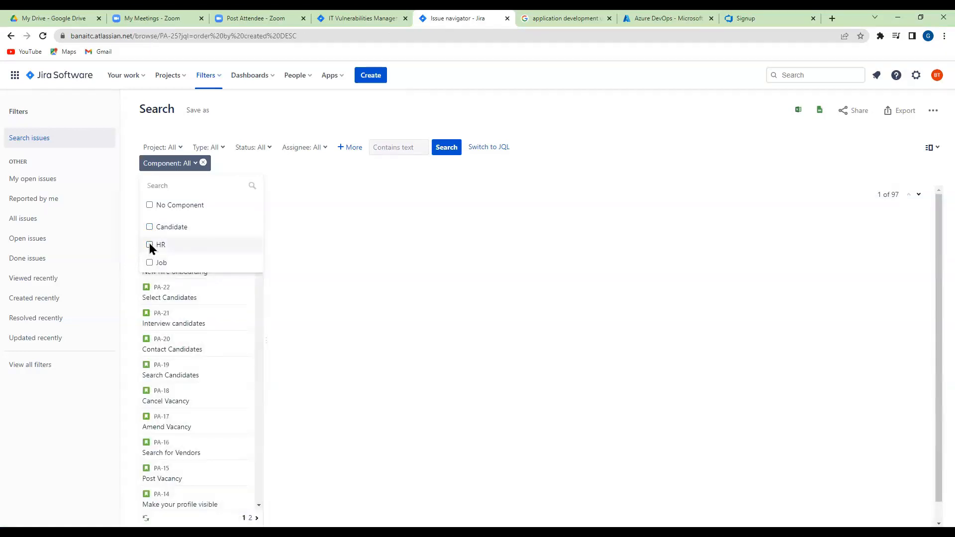
pyautogui.click(149, 245)
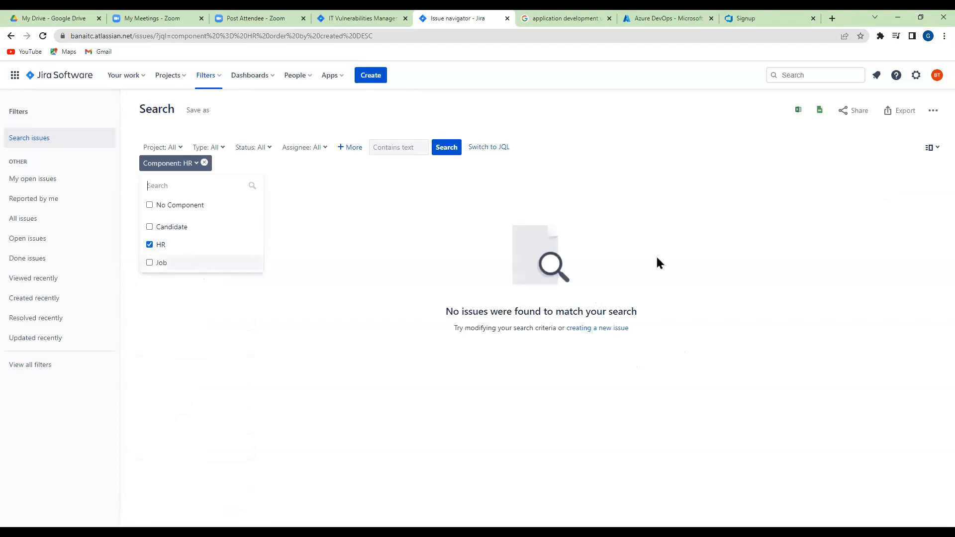
pyautogui.click(149, 245)
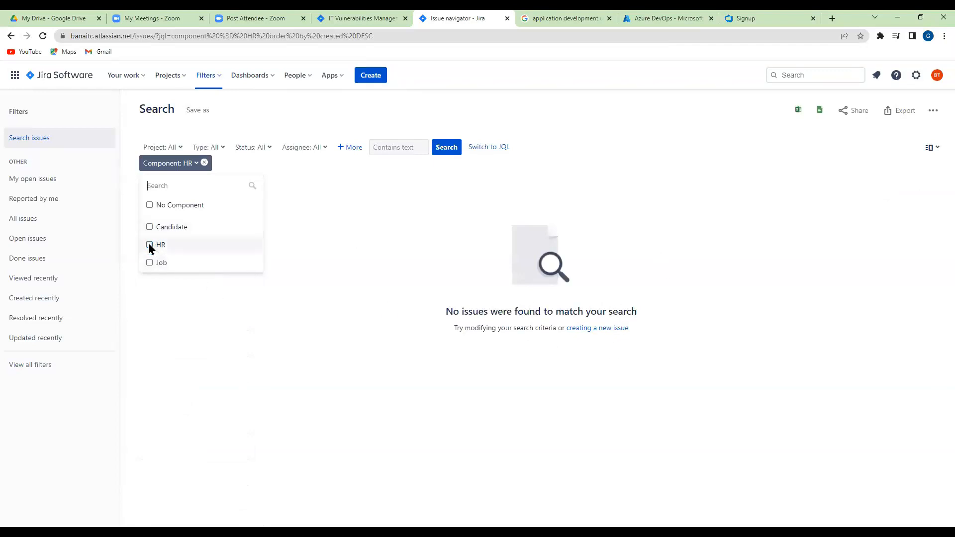
pyautogui.click(151, 265)
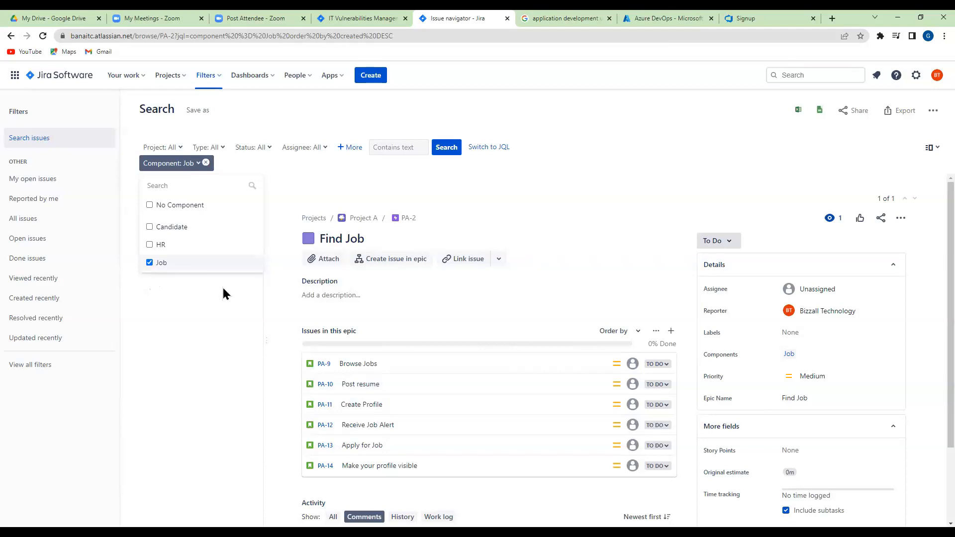
pyautogui.click(150, 262)
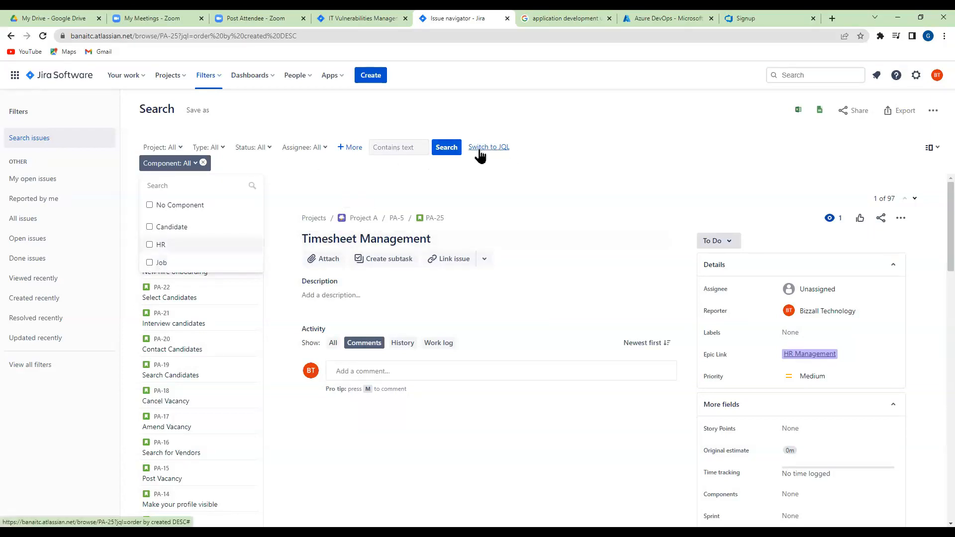
# Examine the JQL form of the current search, and return to the basic search
pyautogui.click(505, 148)
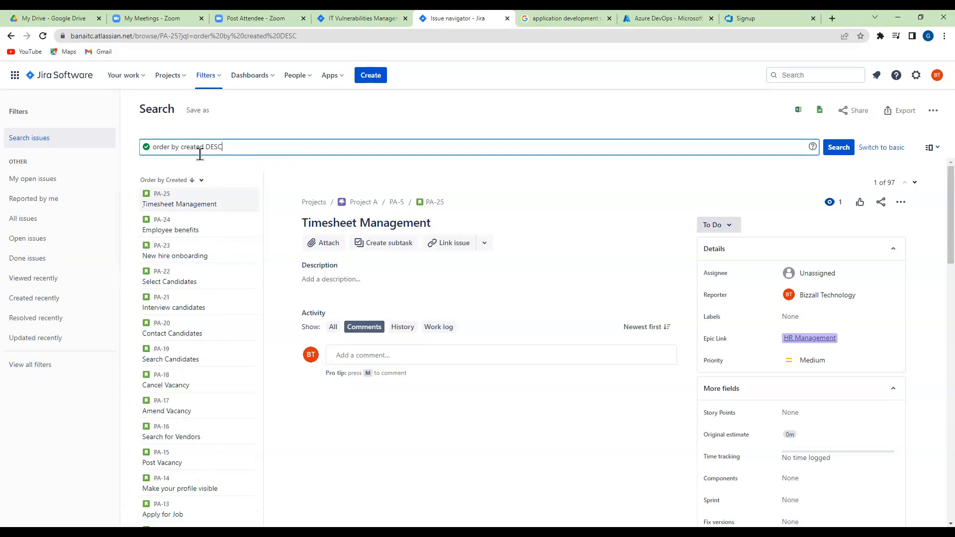
pyautogui.moveTo(225, 144); pyautogui.dragTo(208, 144)
pyautogui.click(866, 149)
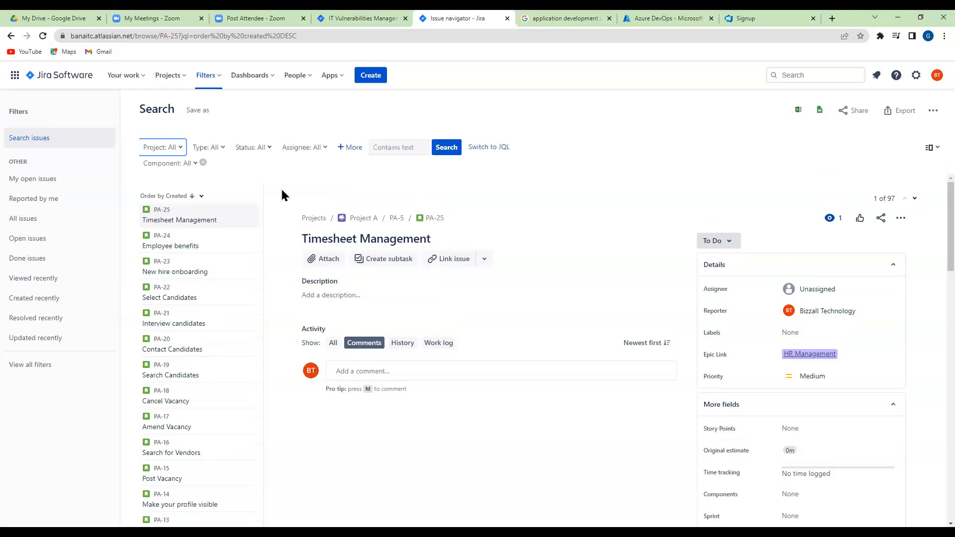
# Filter the issues by status Done and show the search as a JQL query
pyautogui.click(271, 151)
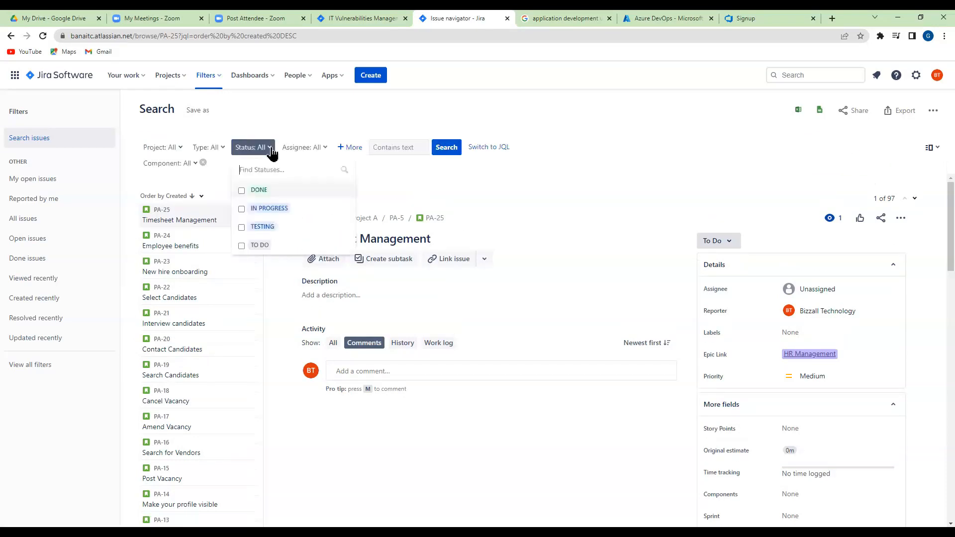
pyautogui.click(242, 191)
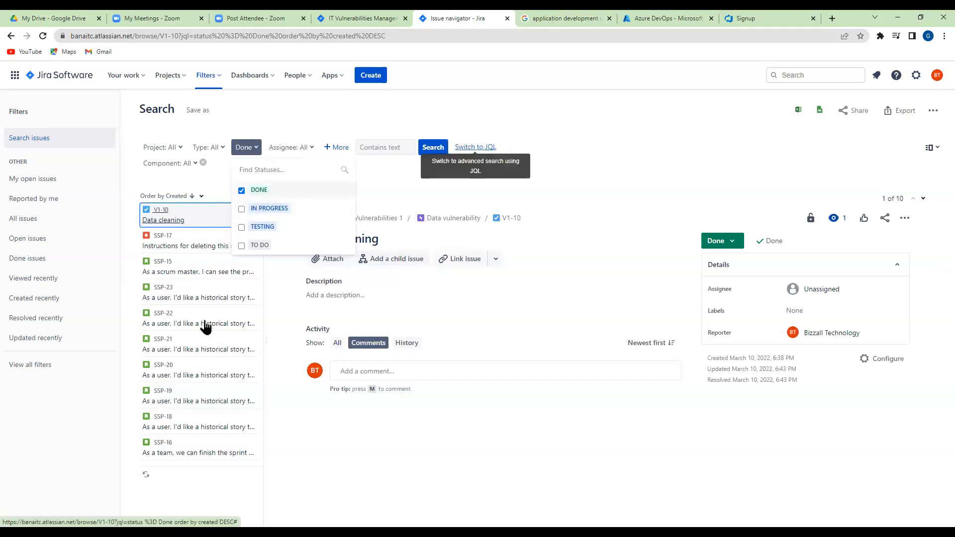
pyautogui.click(481, 148)
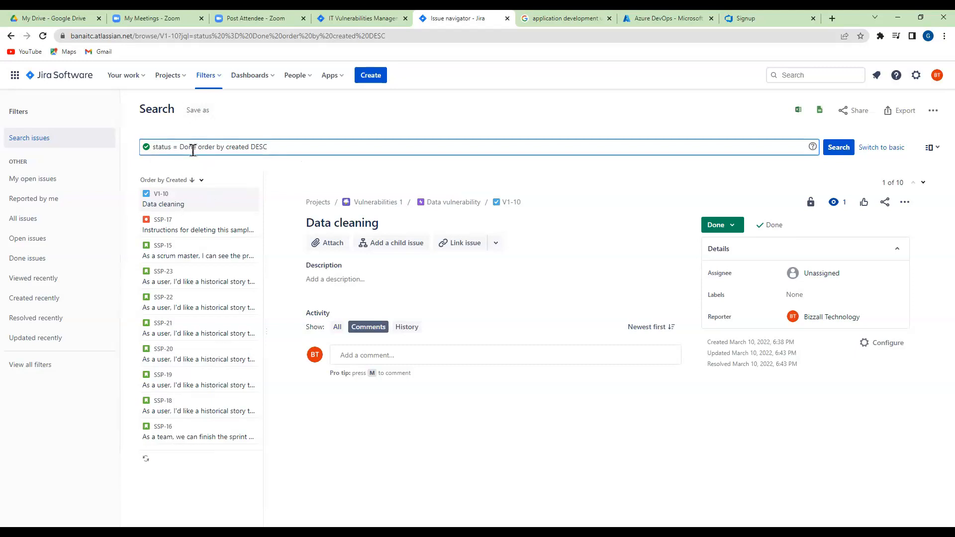
# Save the current search as a new filter named In Progress
pyautogui.click(198, 112)
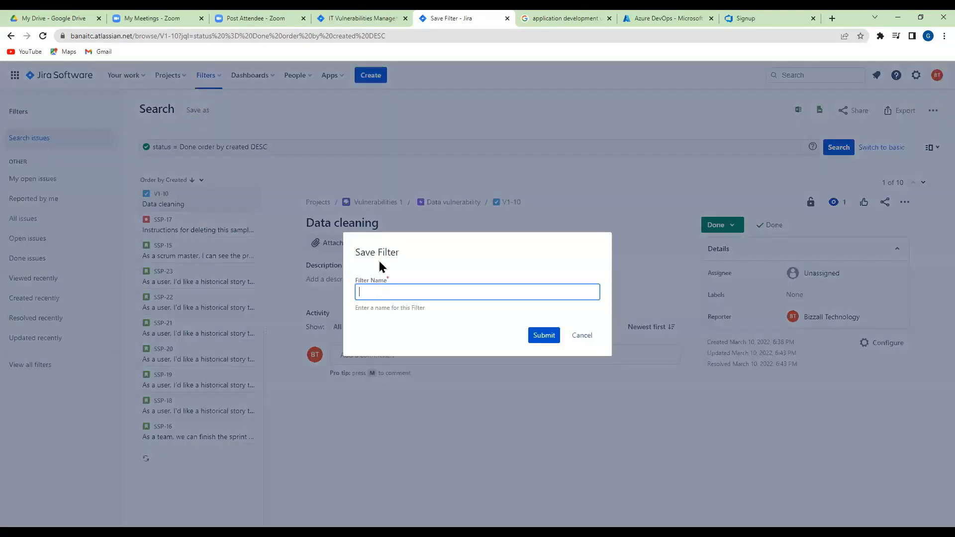
pyautogui.write('In Progress')
pyautogui.click(543, 336)
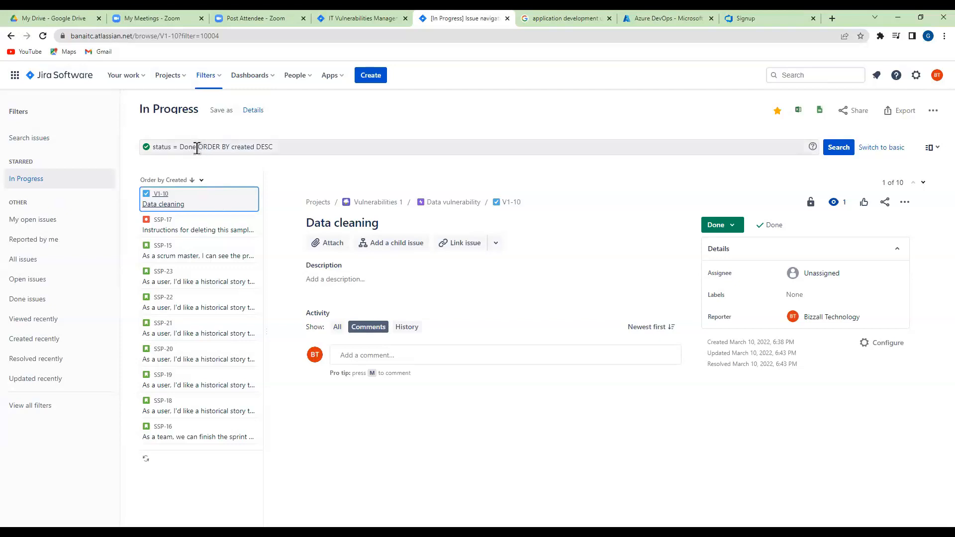
# Replace the status value Done with In Progress in the JQL query and run the search
pyautogui.click(190, 147)
pyautogui.doubleClick(190, 148)
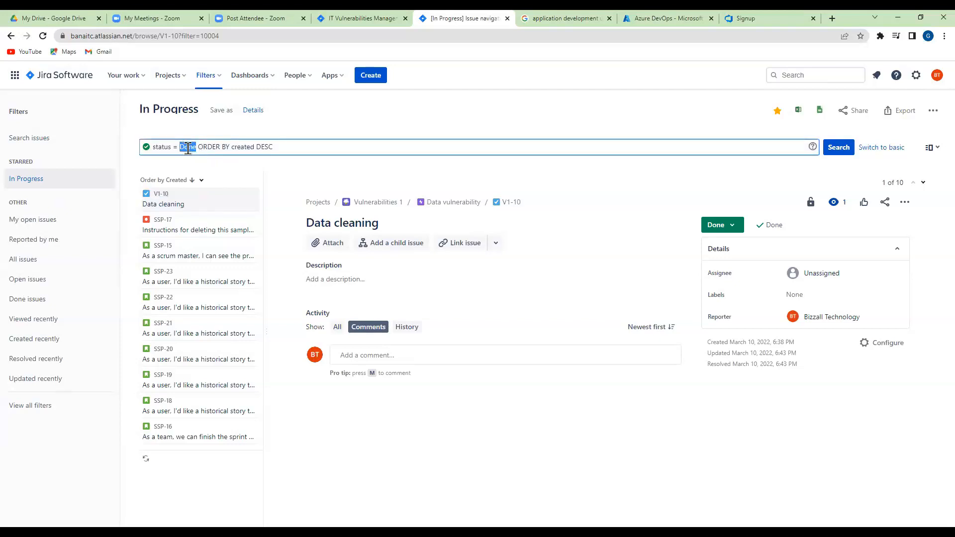
pyautogui.write('In Pro')
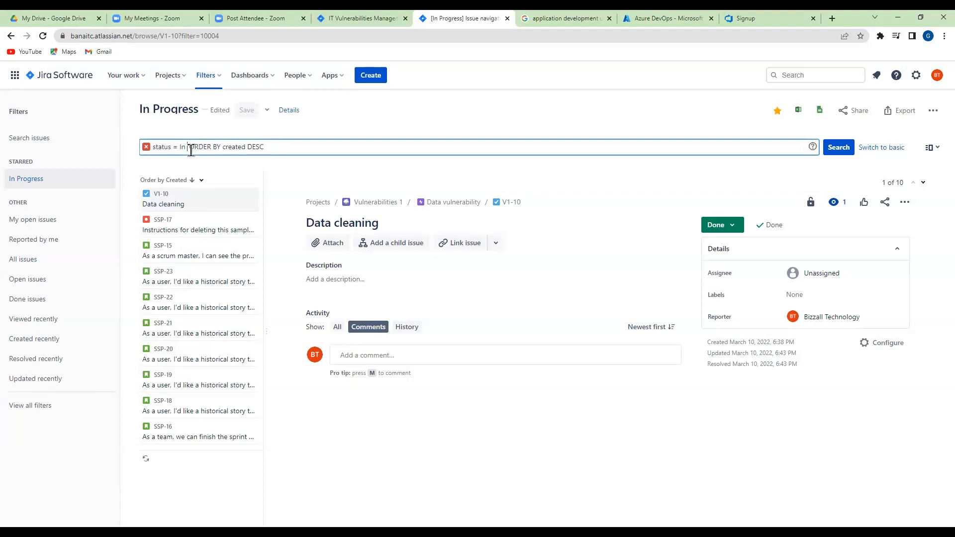
pyautogui.write('gress')
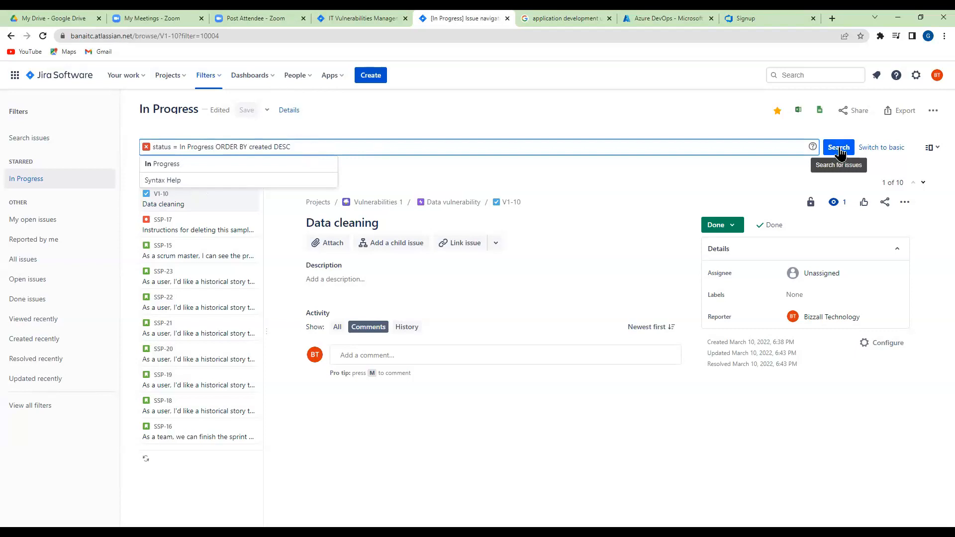
pyautogui.click(840, 152)
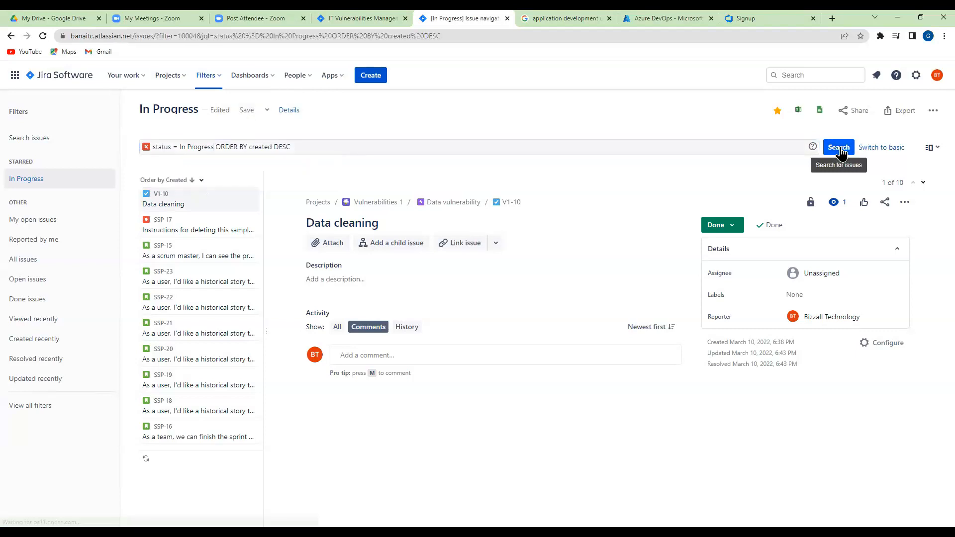
# Correct the query's status value to the suggested "In Progress" in quotation marks and rerun the search
pyautogui.click(326, 147)
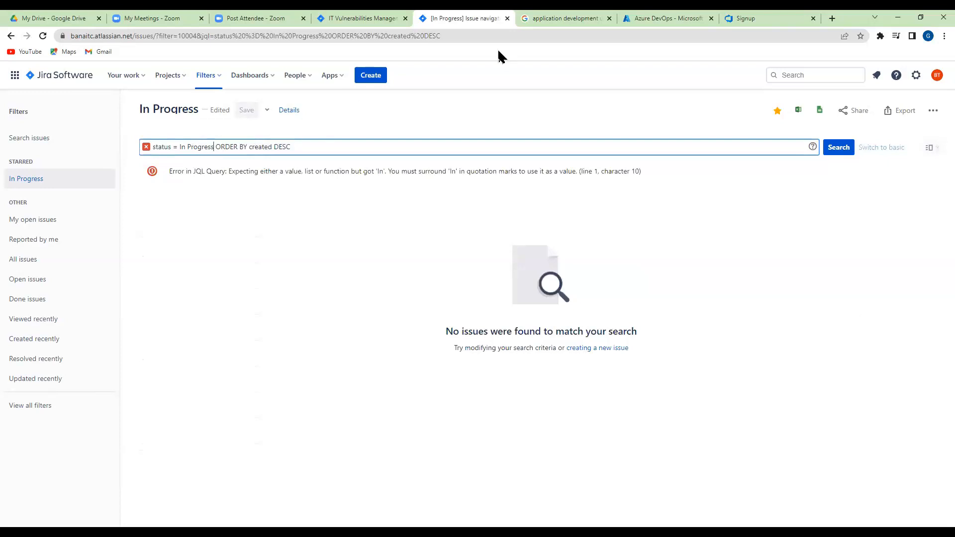
pyautogui.press('BackSpace')
pyautogui.press('BackSpace')
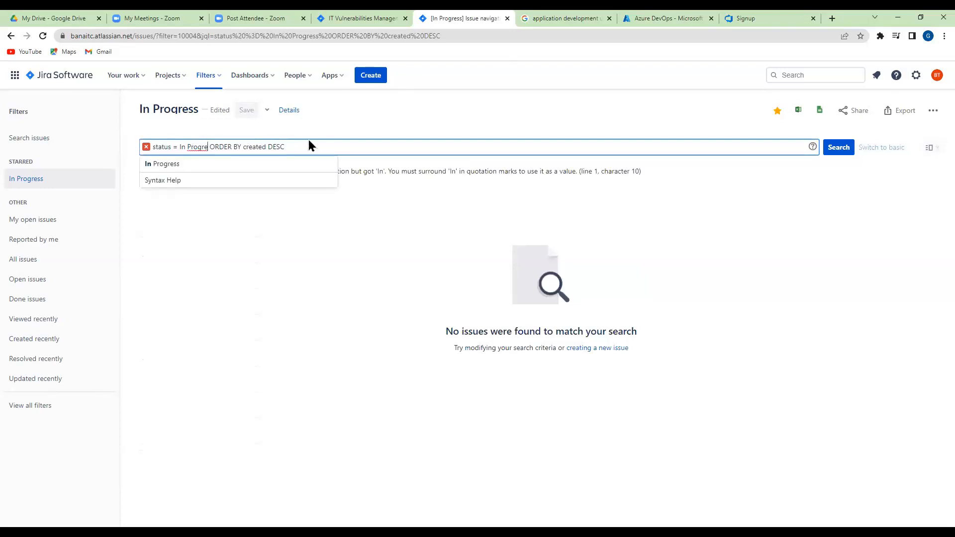
pyautogui.click(161, 169)
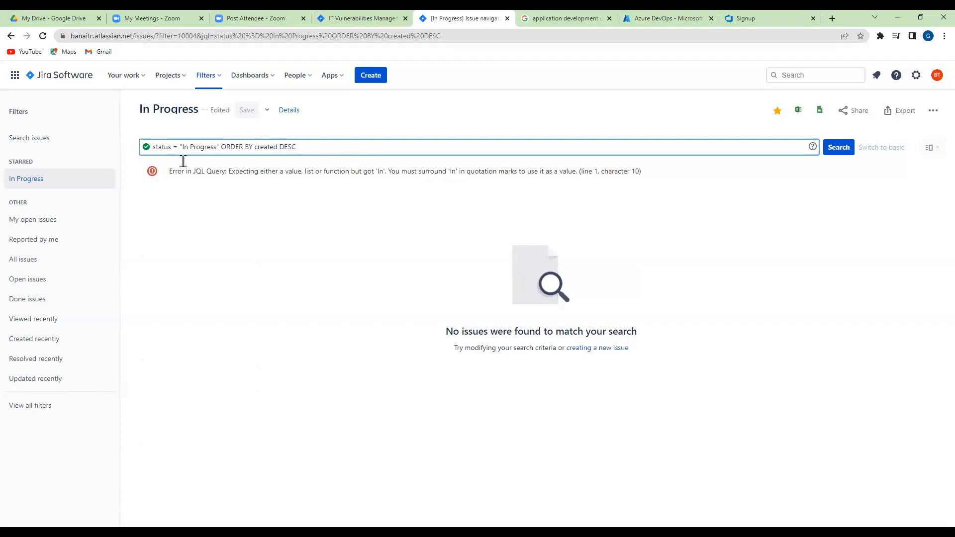
pyautogui.click(840, 148)
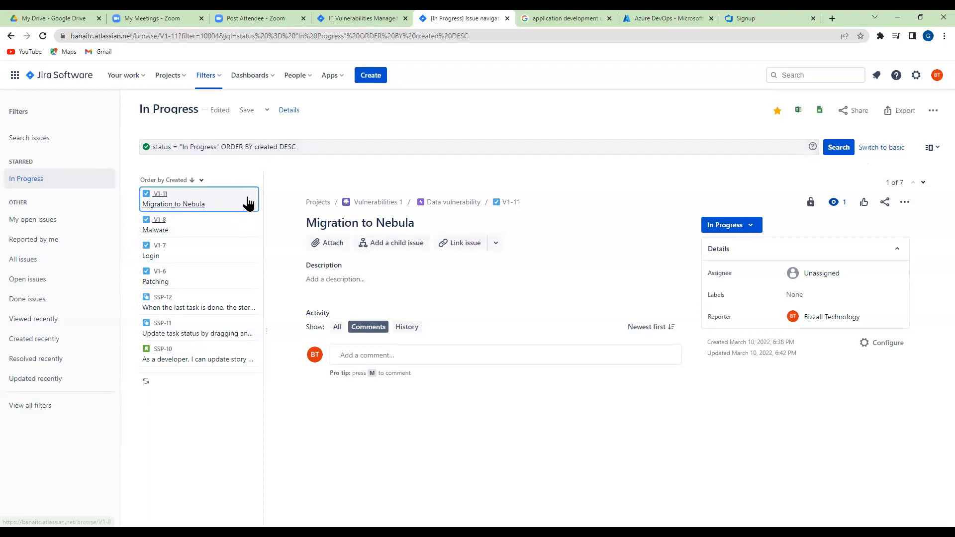
# Check the list of all filters, return to the In Progress filter and save its edited query
pyautogui.click(45, 405)
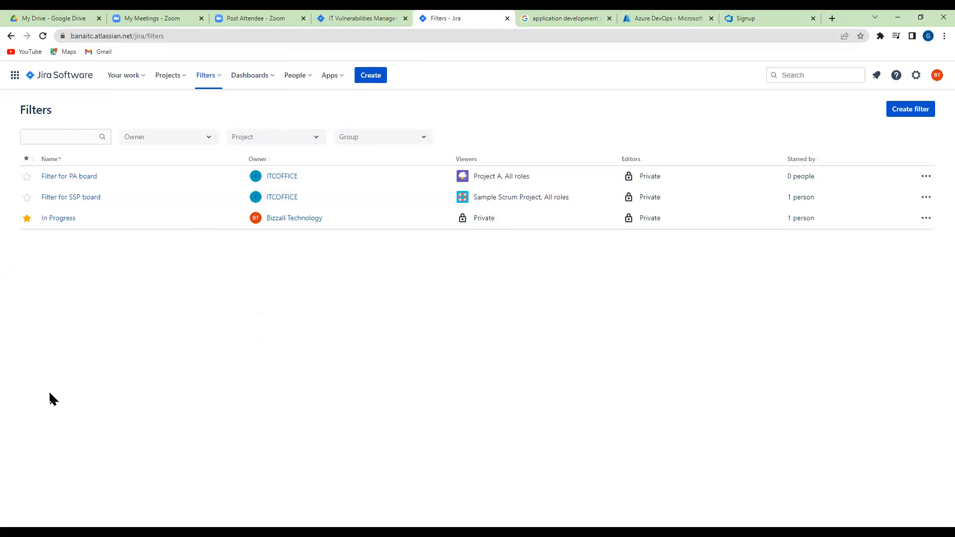
pyautogui.click(11, 36)
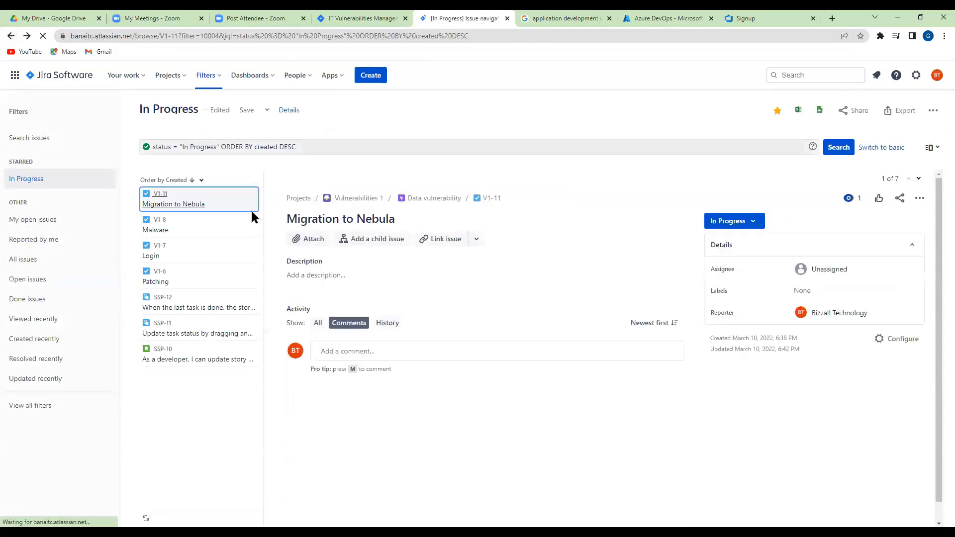
pyautogui.click(247, 114)
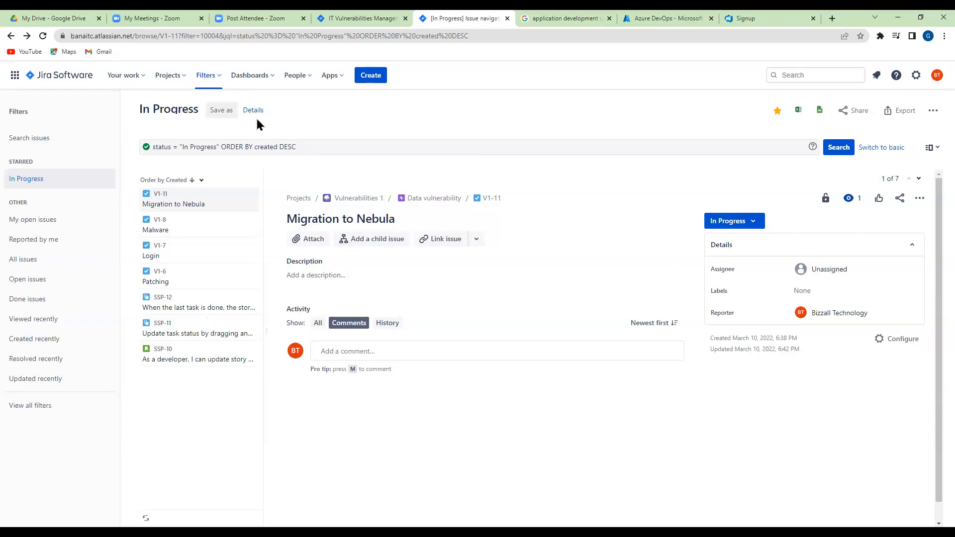
# Switch the In Progress filter to the basic search and clear its In Progress status
pyautogui.click(870, 150)
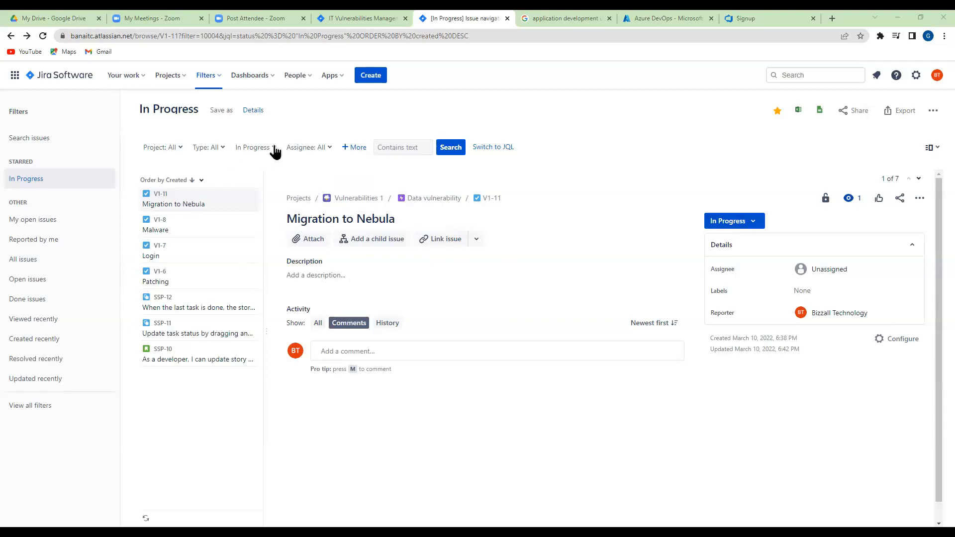
pyautogui.click(256, 148)
pyautogui.click(242, 190)
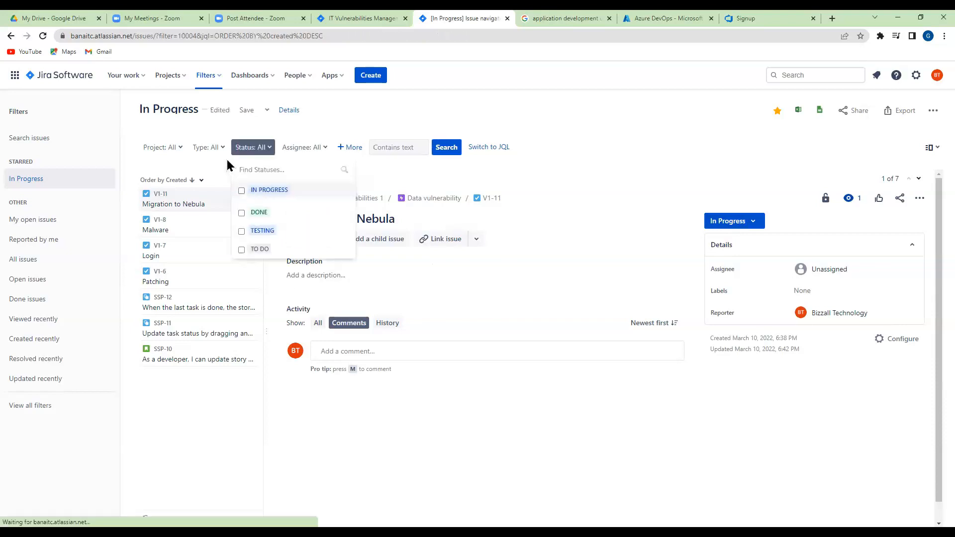
pyautogui.click(220, 149)
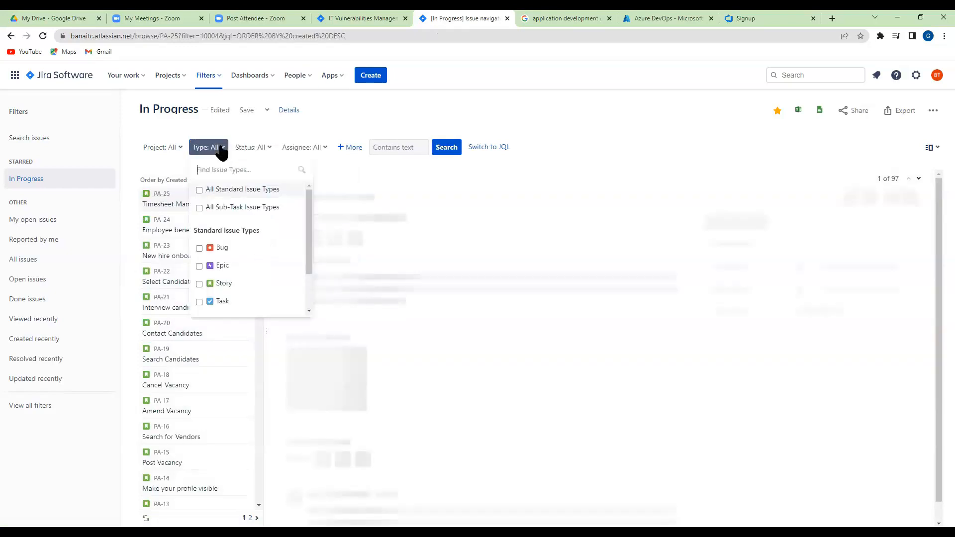
pyautogui.click(220, 149)
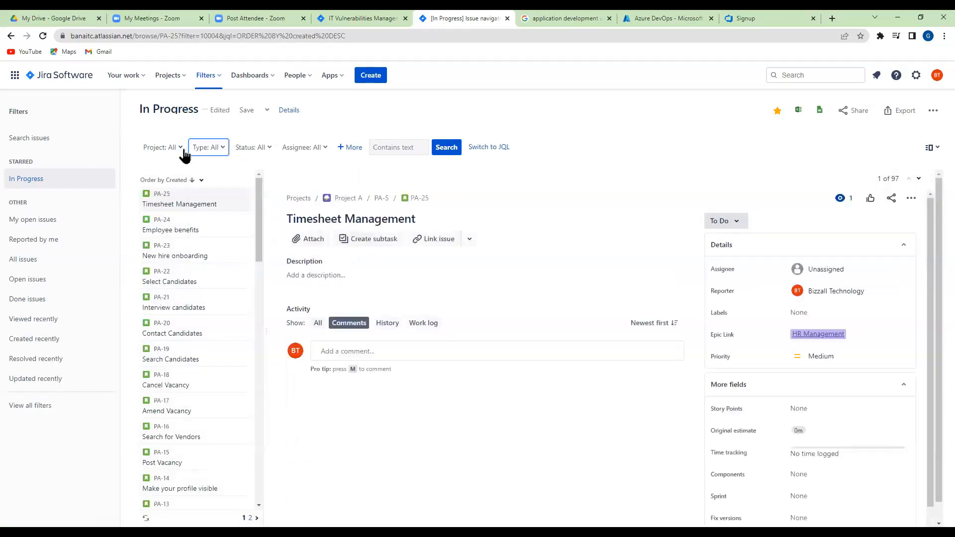
# Add the Component criterion to the search and filter the issues by No Component
pyautogui.click(343, 149)
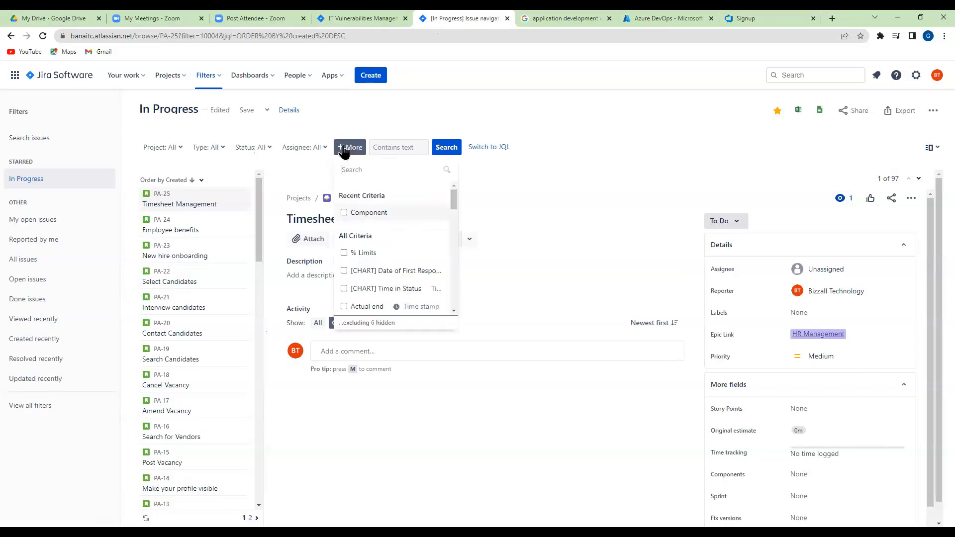
pyautogui.click(344, 213)
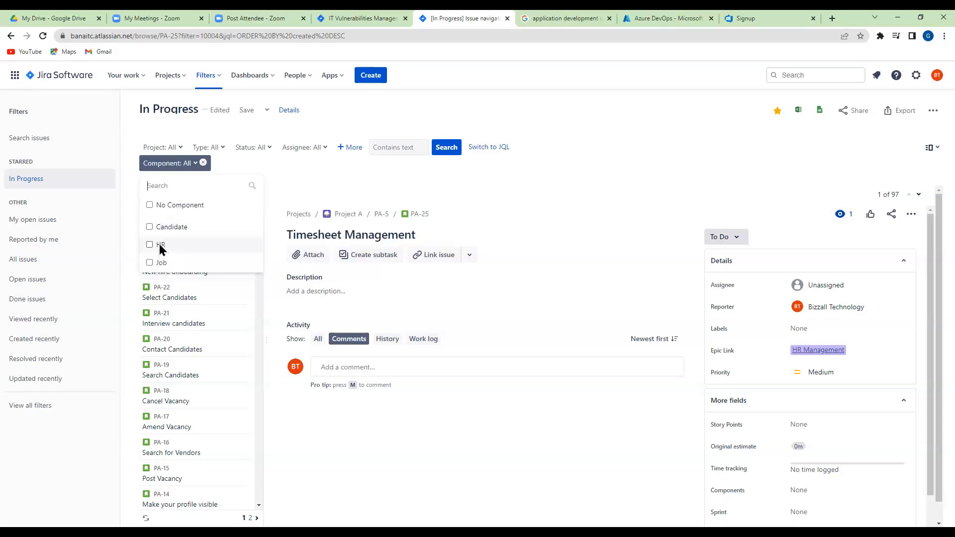
pyautogui.click(150, 205)
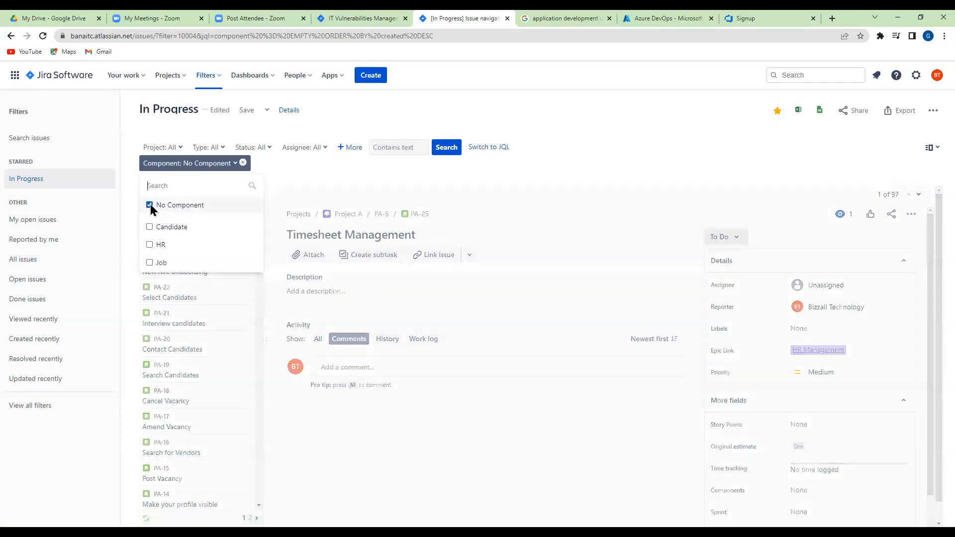
pyautogui.click(348, 170)
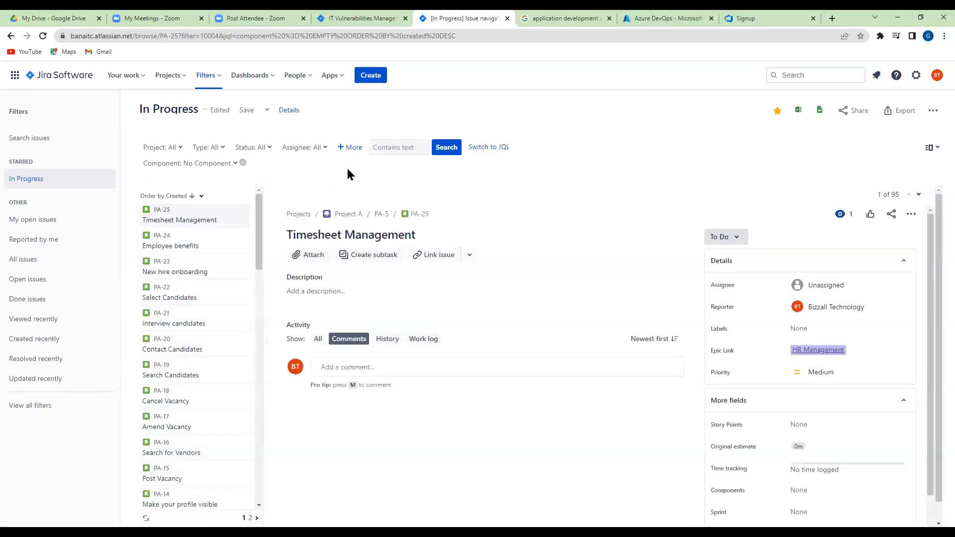
# Switch the search to JQL and save it as a new filter named "Stories with no Coponents"
pyautogui.click(497, 149)
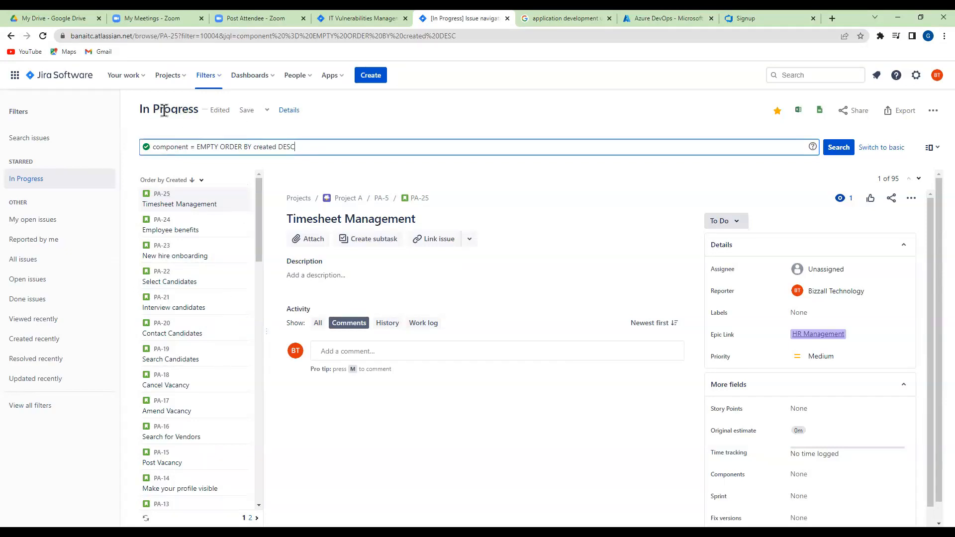
pyautogui.click(267, 111)
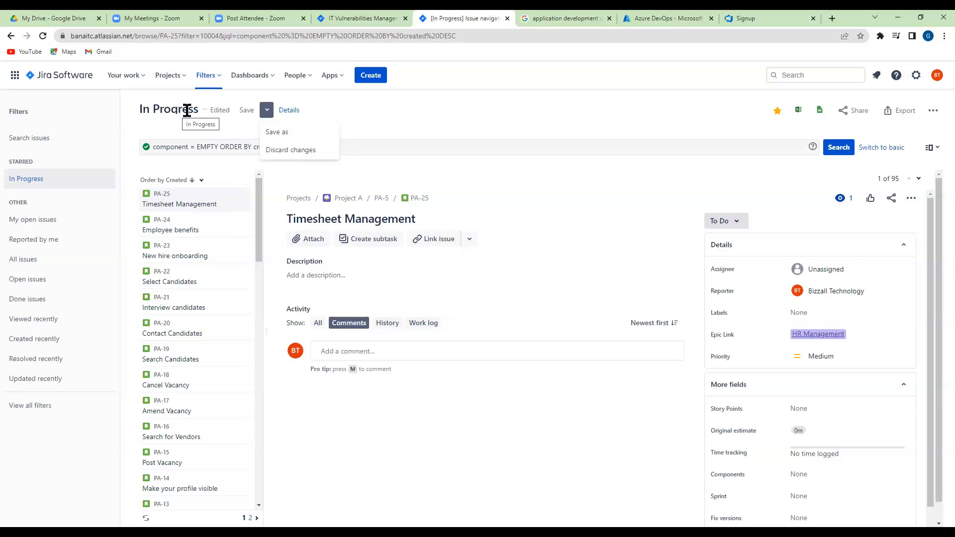
pyautogui.click(275, 133)
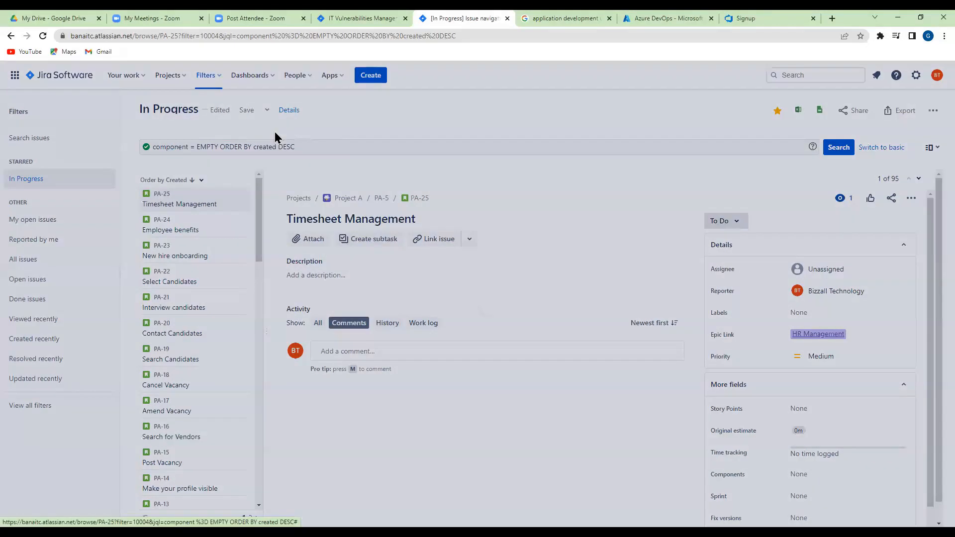
pyautogui.click(390, 306)
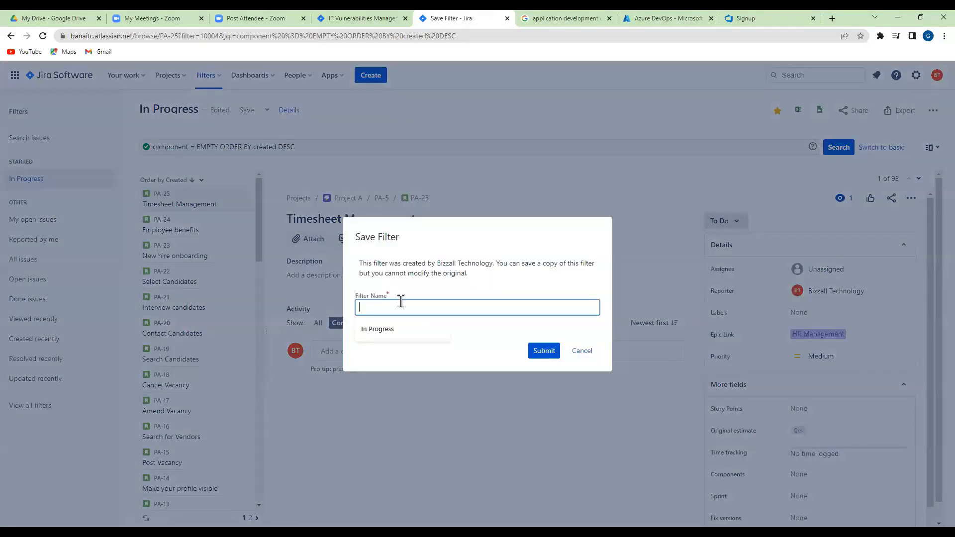
pyautogui.write('Stories with ')
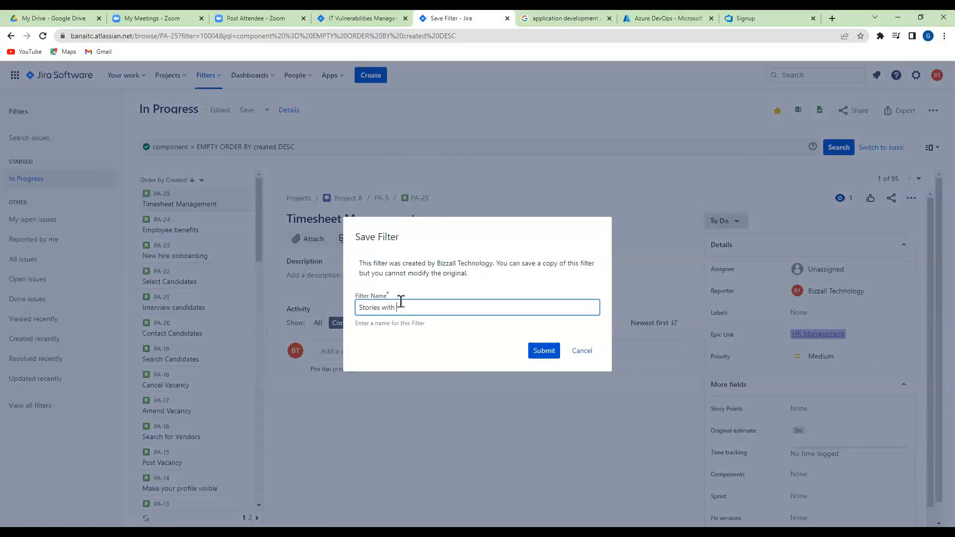
pyautogui.write('no Coponents')
pyautogui.press('Return')
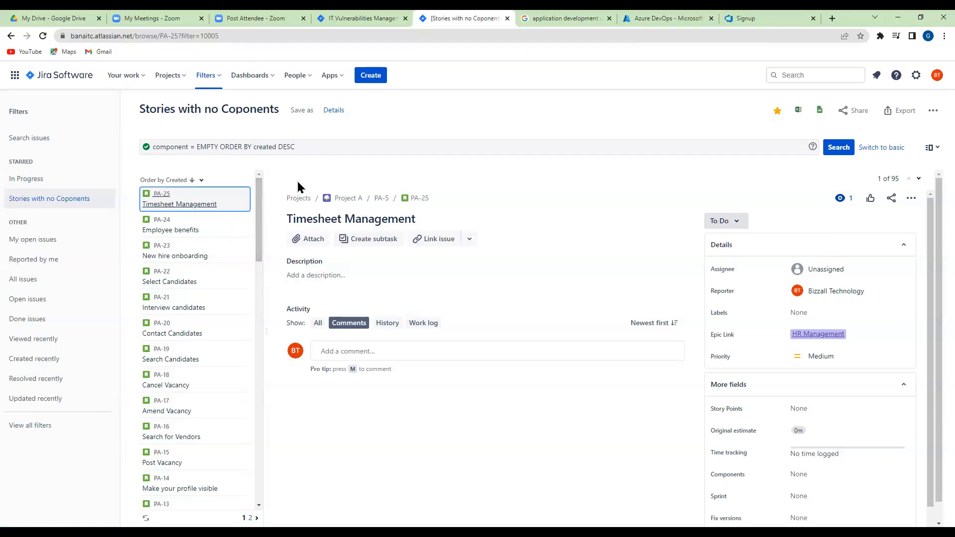
# Try to open the filter's issues in Google Sheets, always allowing pop-ups from the Jira site
pyautogui.click(912, 199)
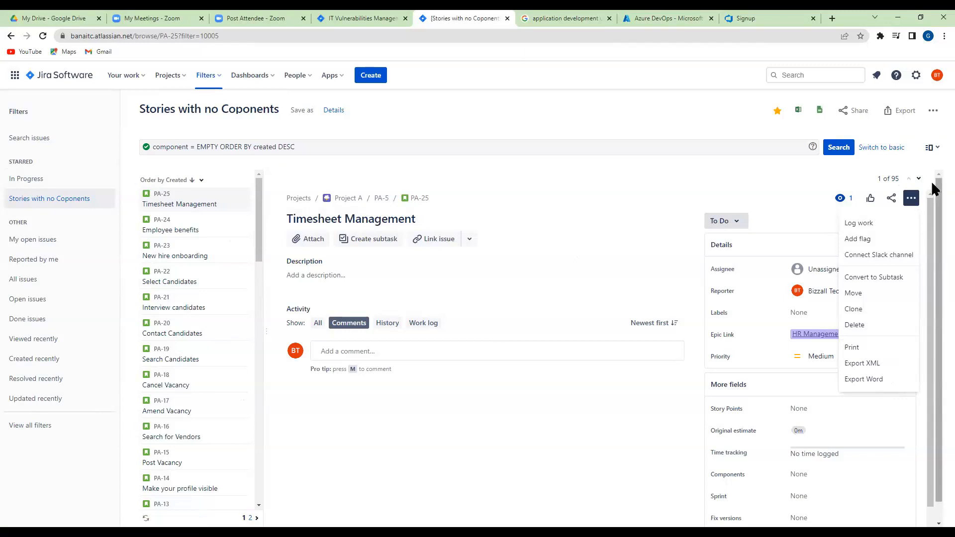
pyautogui.click(819, 112)
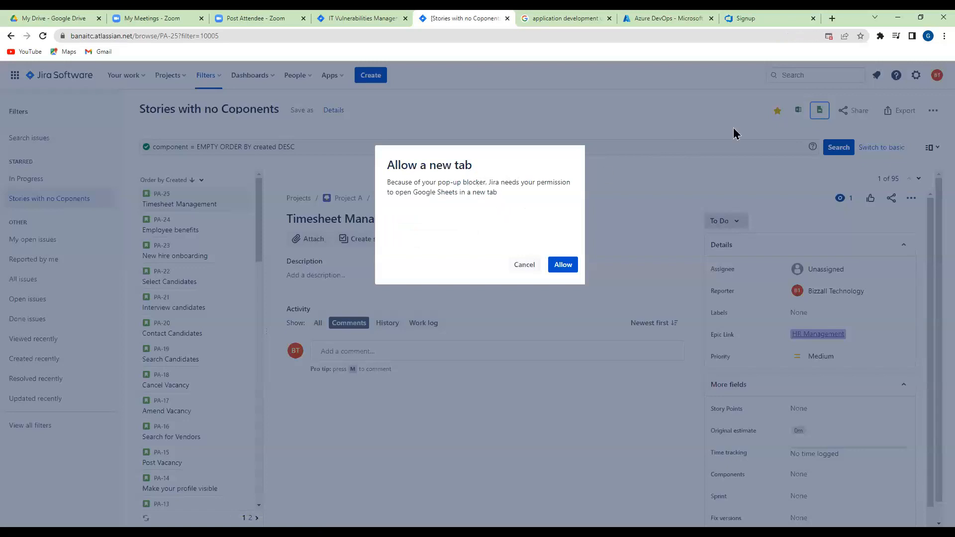
pyautogui.click(828, 36)
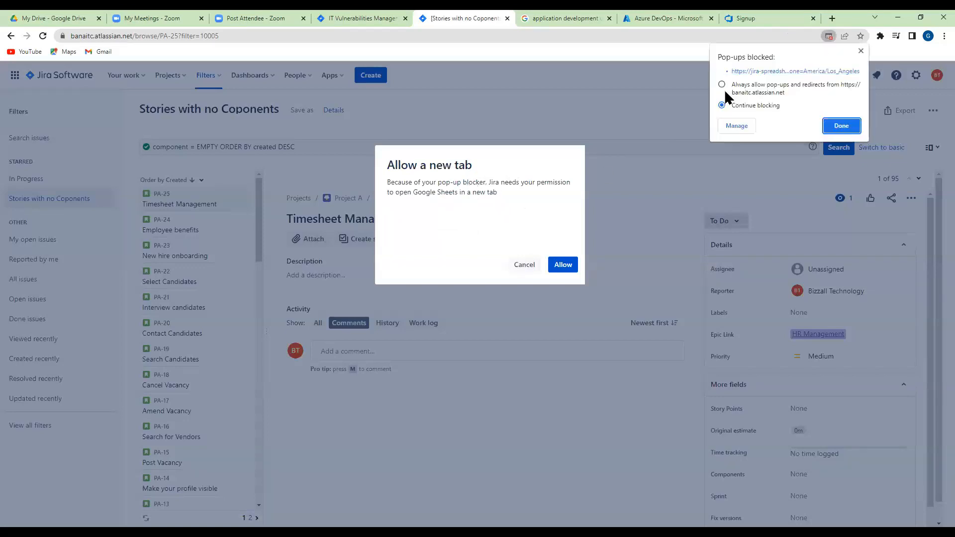
pyautogui.click(722, 84)
pyautogui.click(841, 126)
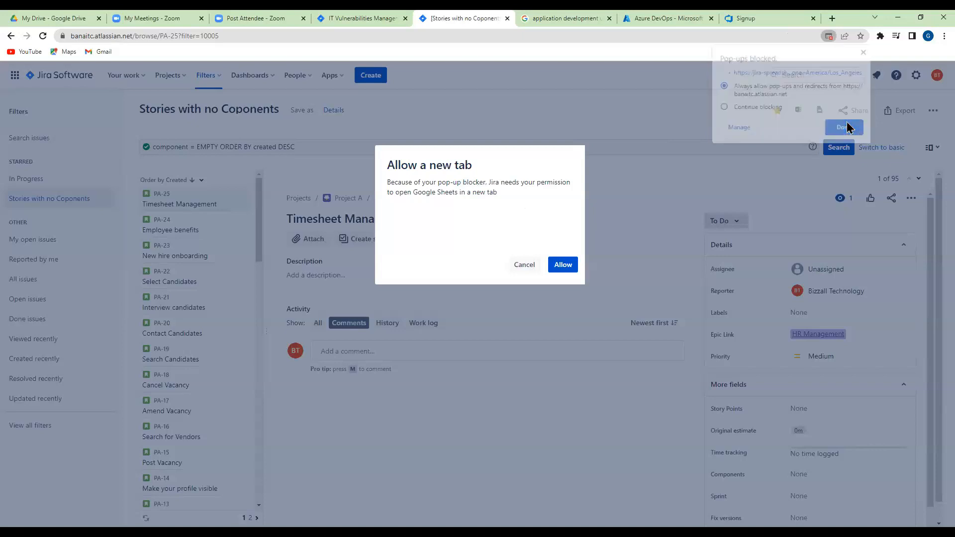
pyautogui.click(563, 265)
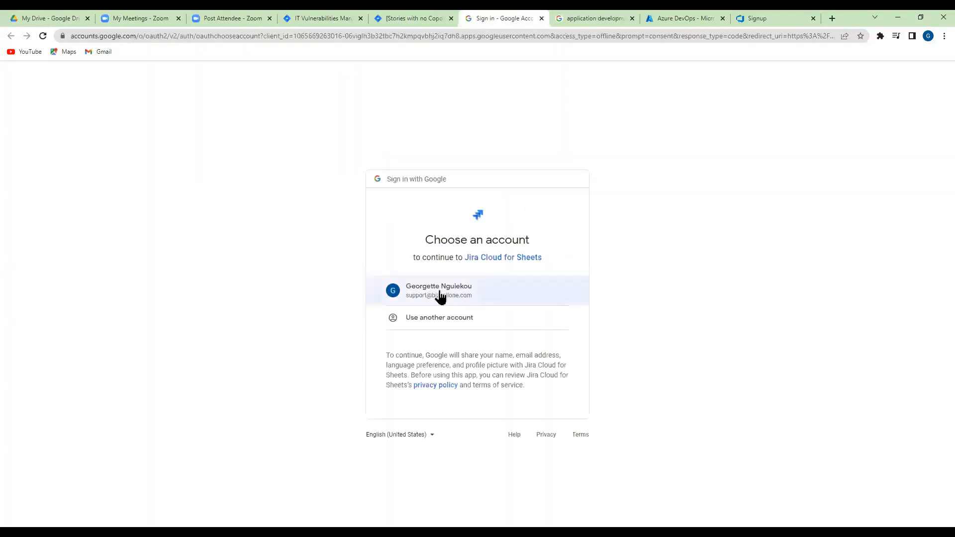
# Continue to Jira Cloud for Sheets with the listed Google account and authorize its access to bizzalltechno.atlassian.net
pyautogui.click(440, 294)
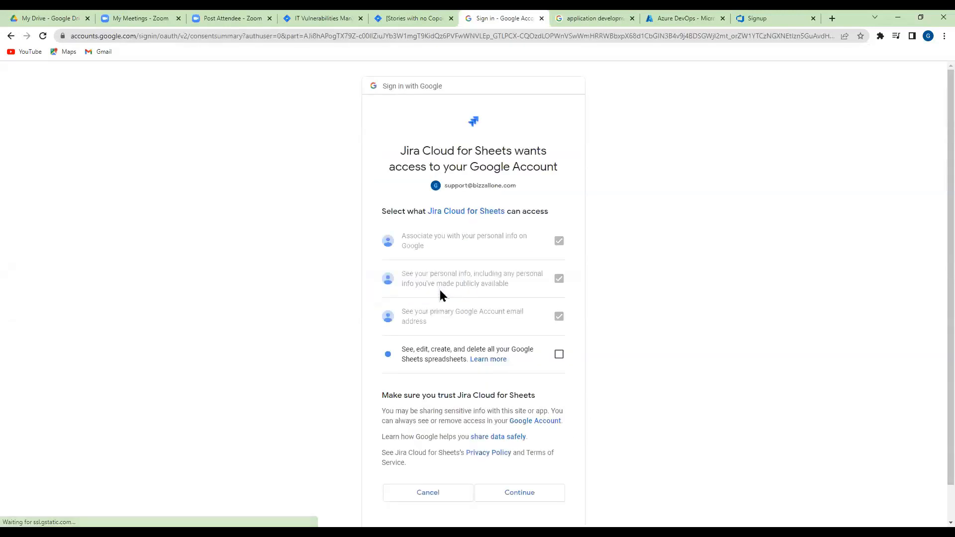
pyautogui.click(518, 491)
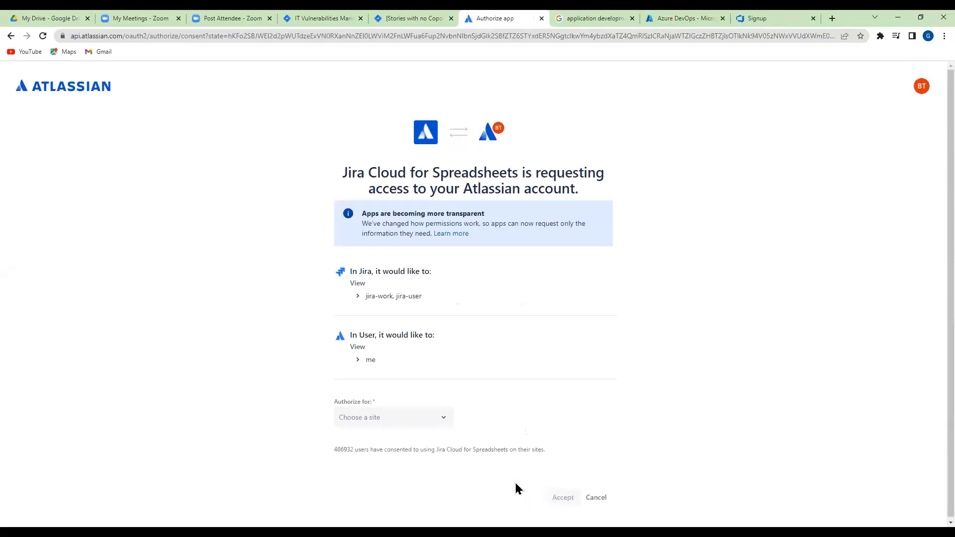
pyautogui.click(444, 422)
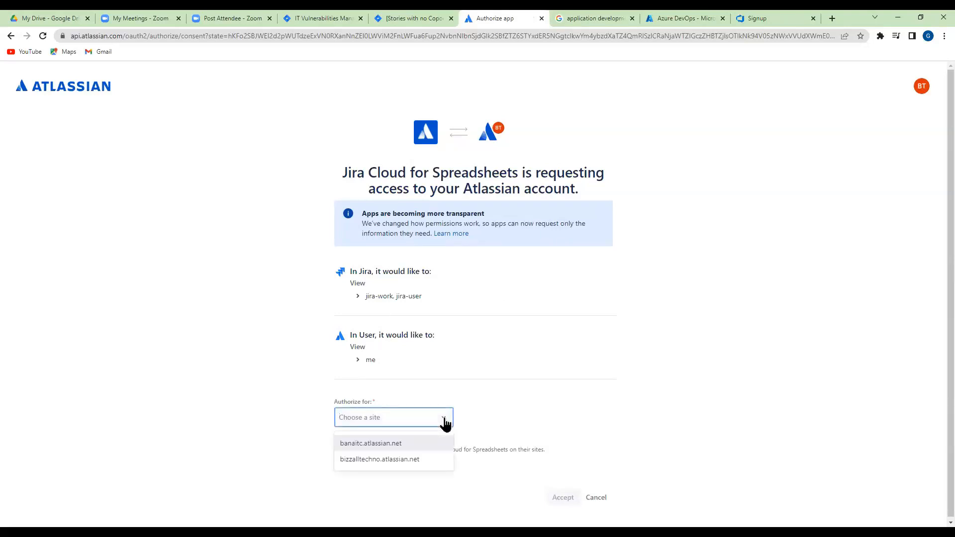
pyautogui.click(429, 459)
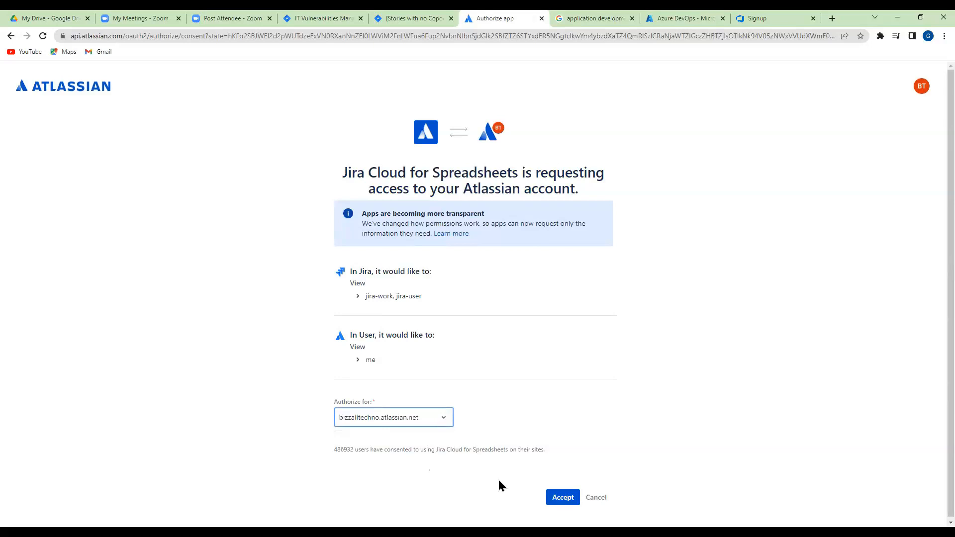
pyautogui.click(561, 497)
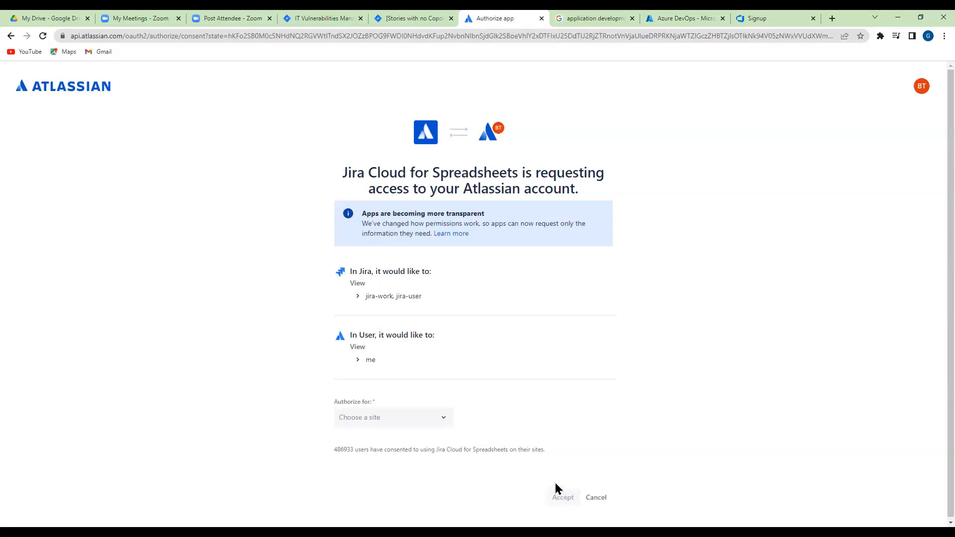
# Authorize Jira Cloud for Spreadsheets for the banaitc.atlassian.net site as well
pyautogui.click(444, 420)
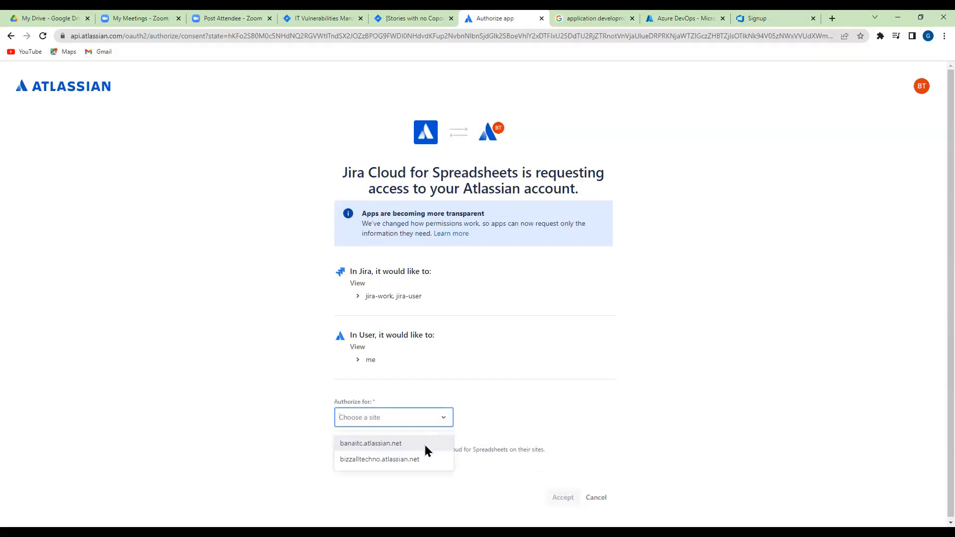
pyautogui.click(388, 443)
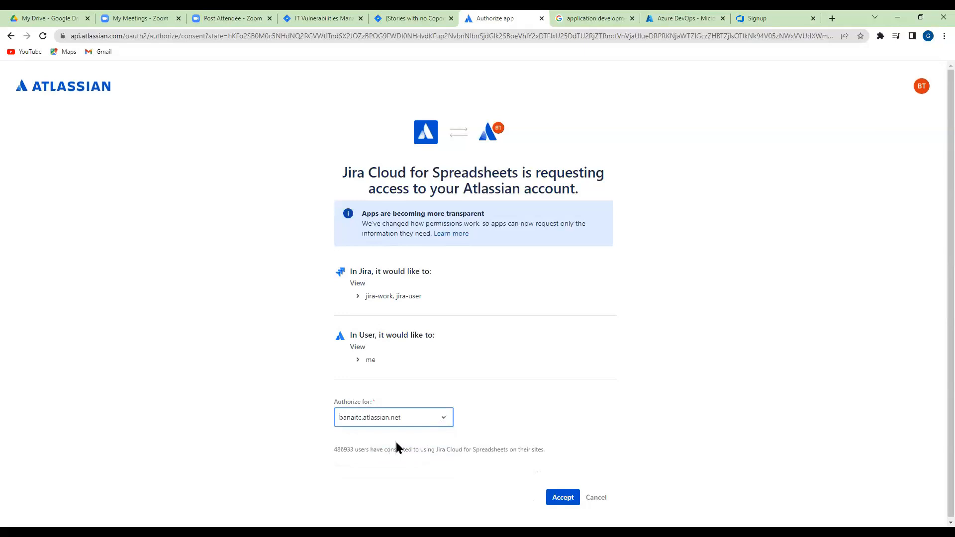
pyautogui.click(554, 498)
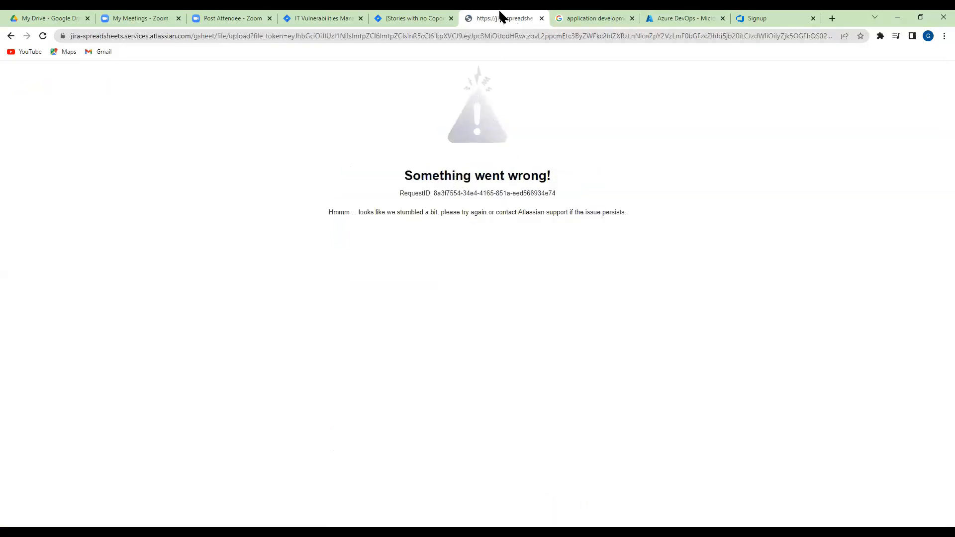
# Back out of the Google Sheets authorization pages and return to the "Stories with no Coponents" filter in Jira
pyautogui.click(10, 37)
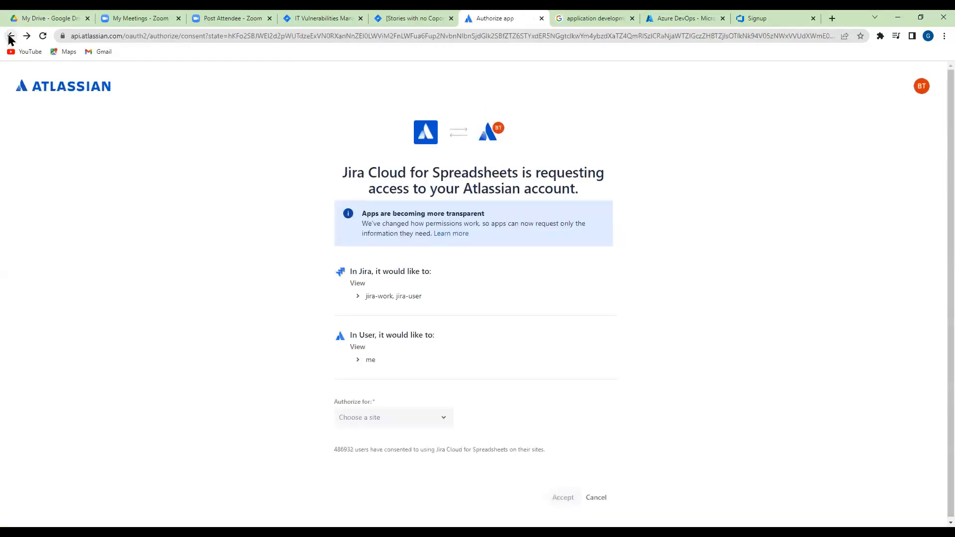
pyautogui.click(10, 36)
pyautogui.click(11, 37)
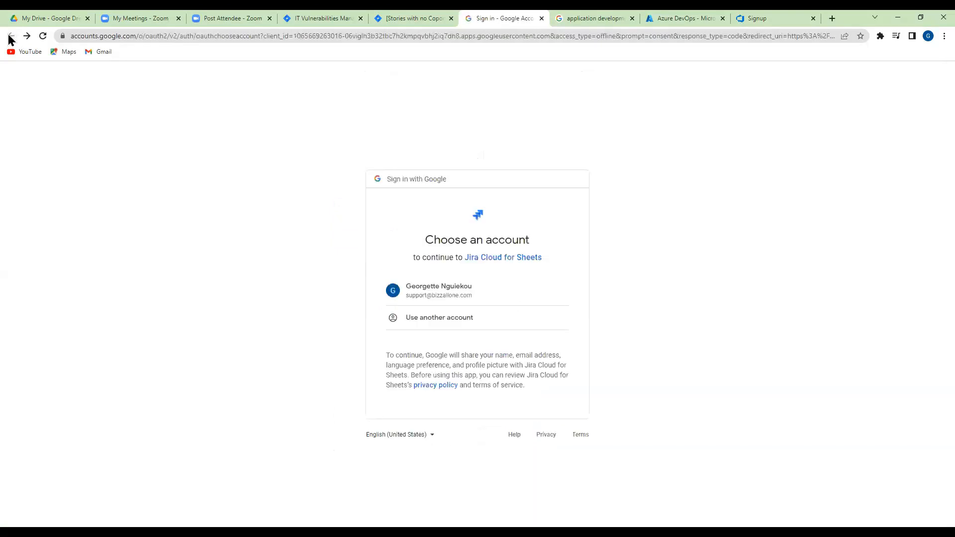
pyautogui.click(415, 17)
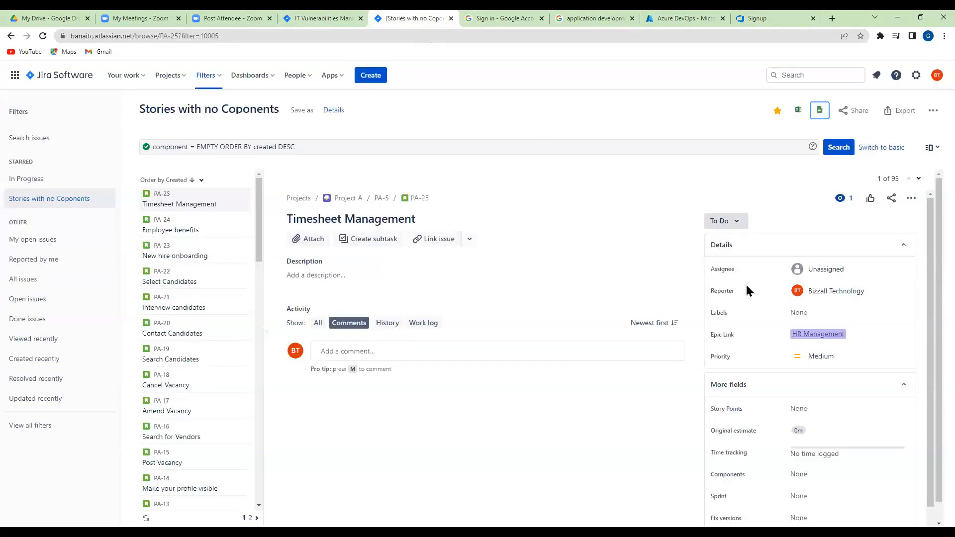
# Export the filter's issues as Excel CSV with all fields and open the downloaded file in Excel
pyautogui.click(903, 112)
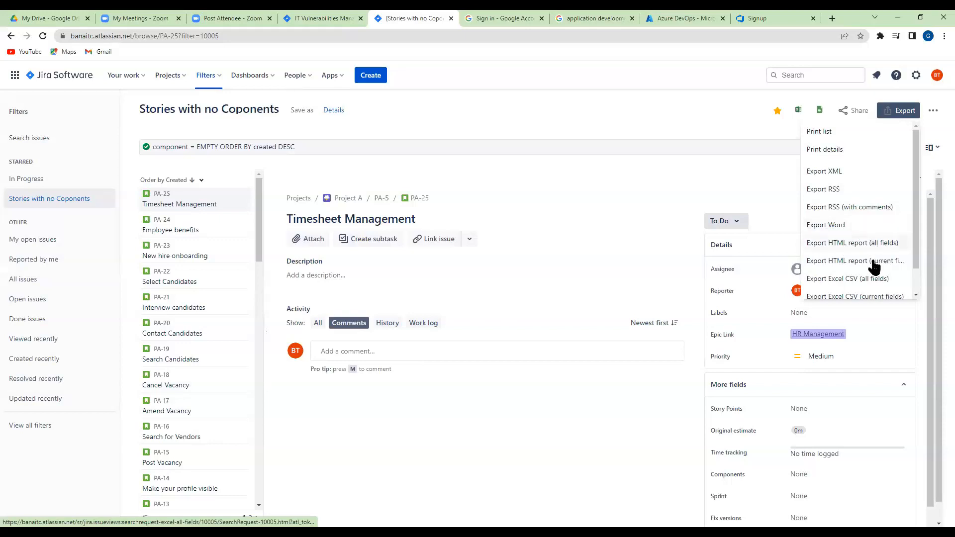
pyautogui.click(845, 284)
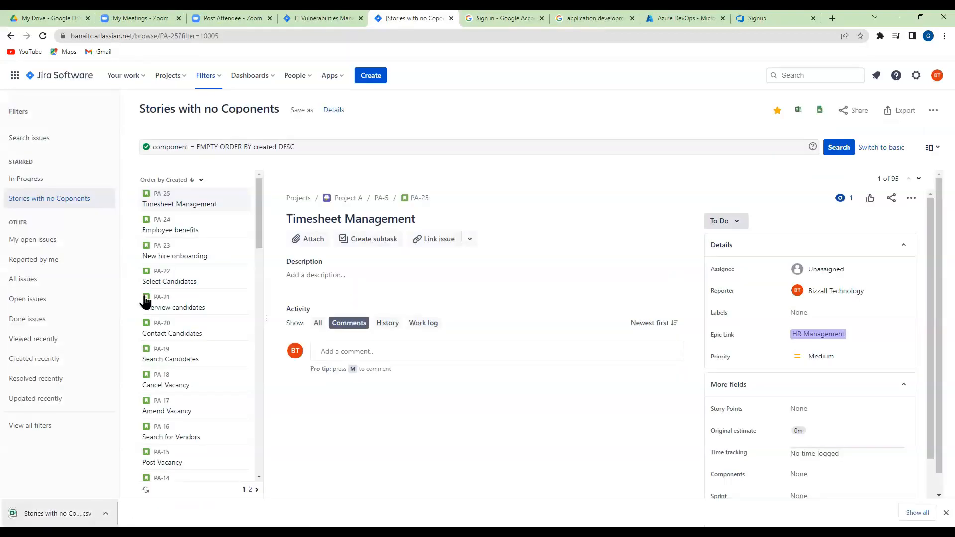
pyautogui.click(56, 509)
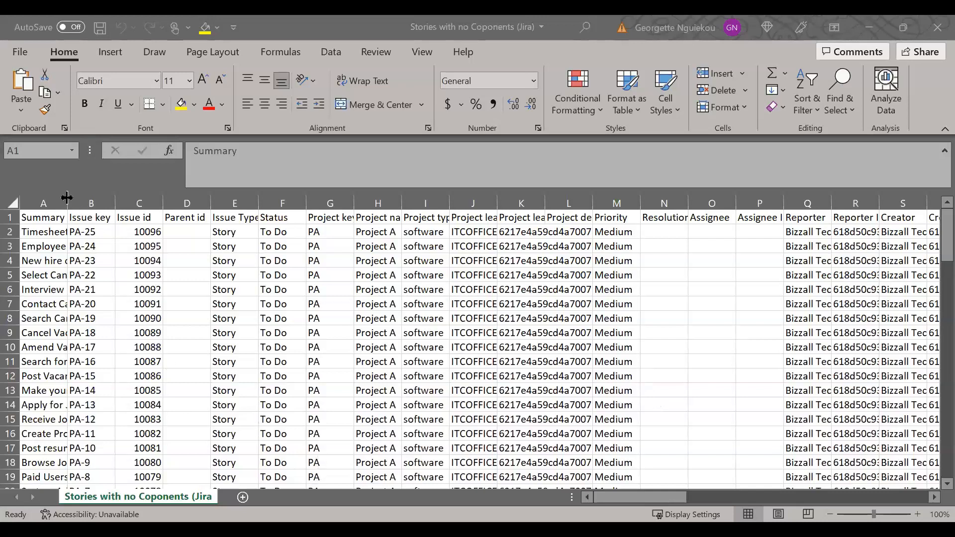
# Widen the Summary, Issue id, Project description, Project lead id and Project lead columns so their contents are readable
pyautogui.moveTo(67, 198); pyautogui.dragTo(174, 199)
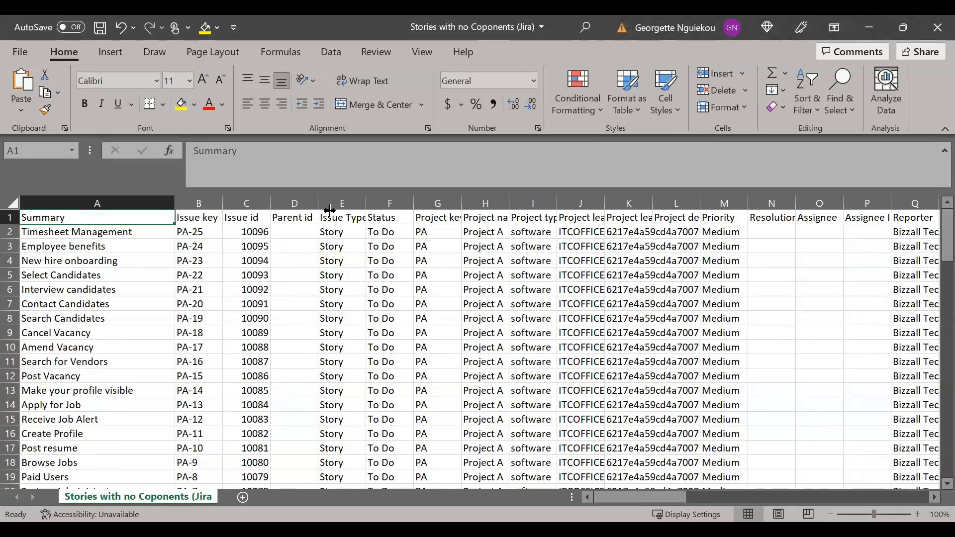
pyautogui.moveTo(329, 210); pyautogui.dragTo(330, 209)
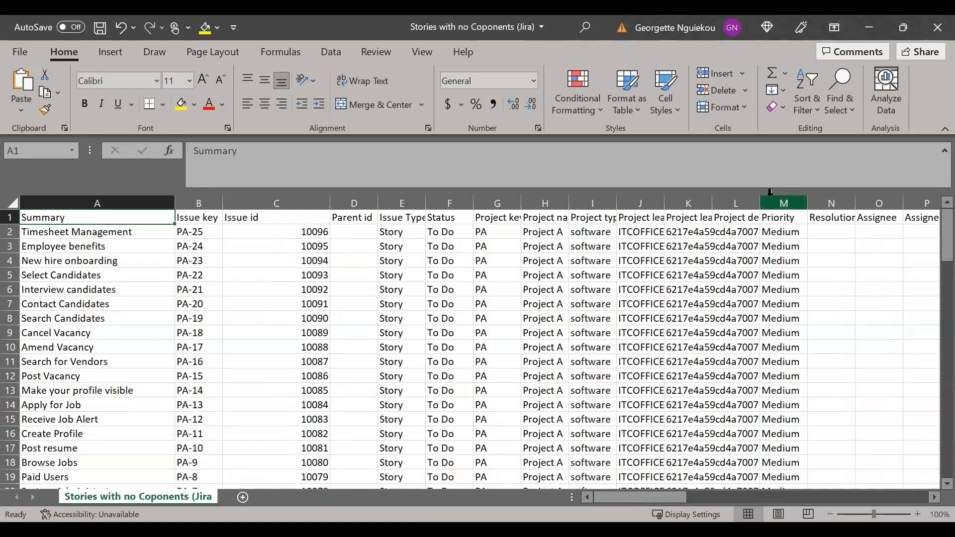
pyautogui.moveTo(761, 204); pyautogui.dragTo(833, 213)
pyautogui.doubleClick(712, 204)
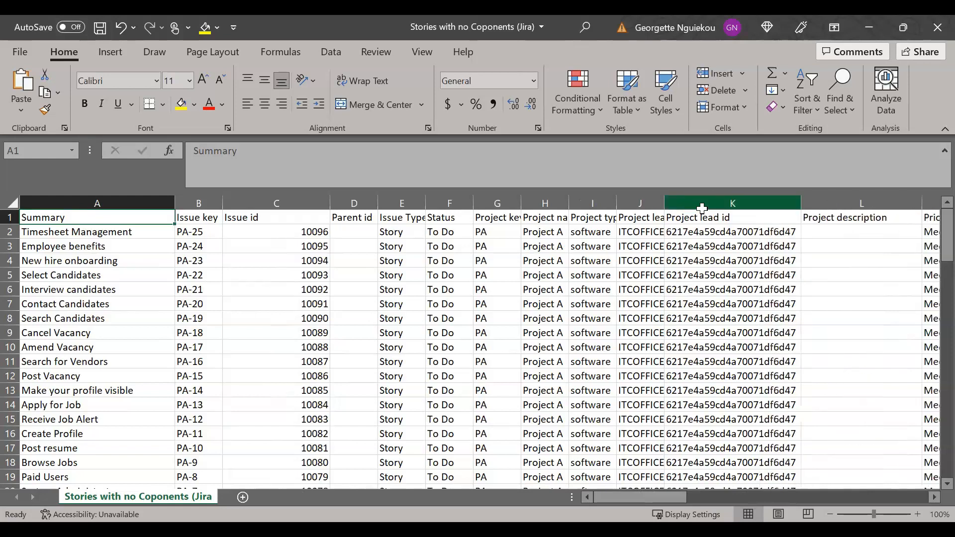
pyautogui.moveTo(664, 203); pyautogui.dragTo(729, 204)
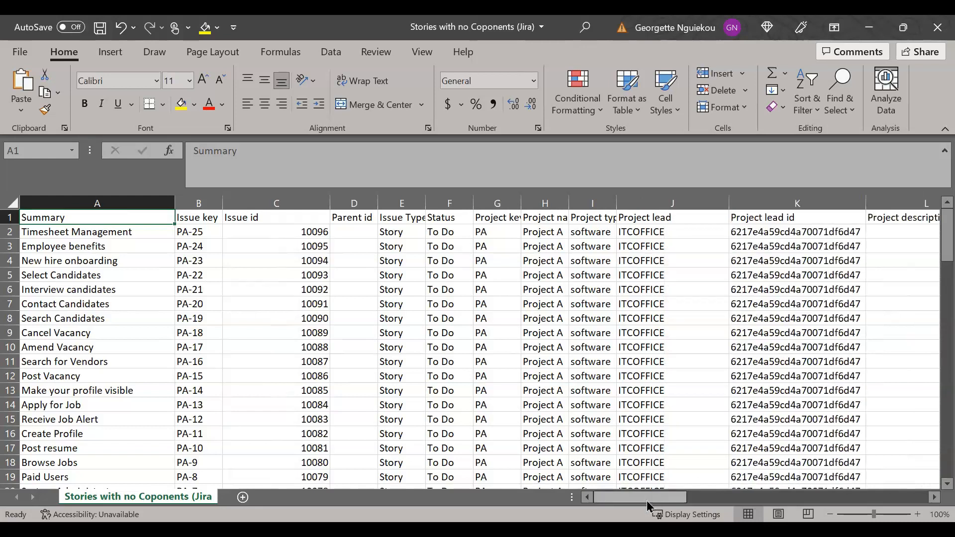
pyautogui.moveTo(650, 500); pyautogui.dragTo(641, 498)
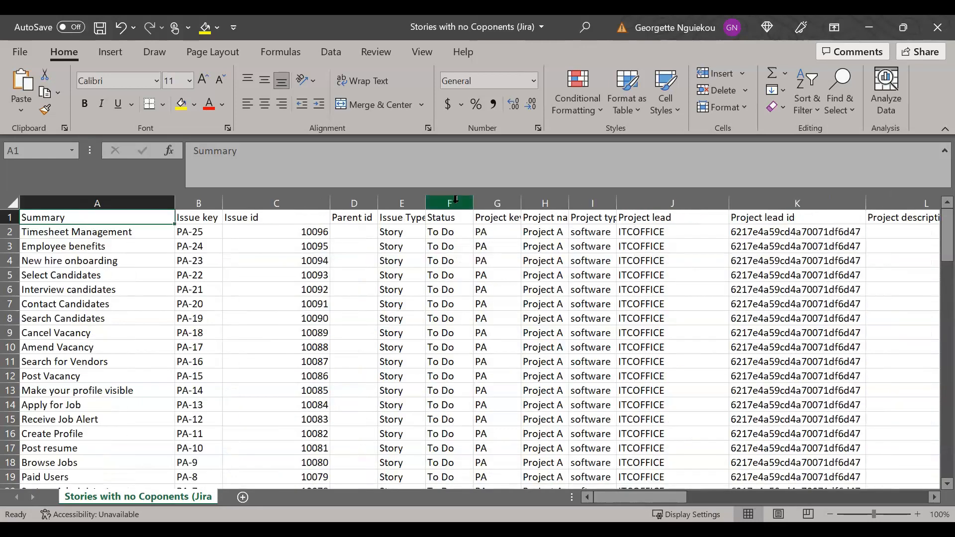
# Add a filter to the Status column of the exported sheet and show only the In Progress issues
pyautogui.click(455, 200)
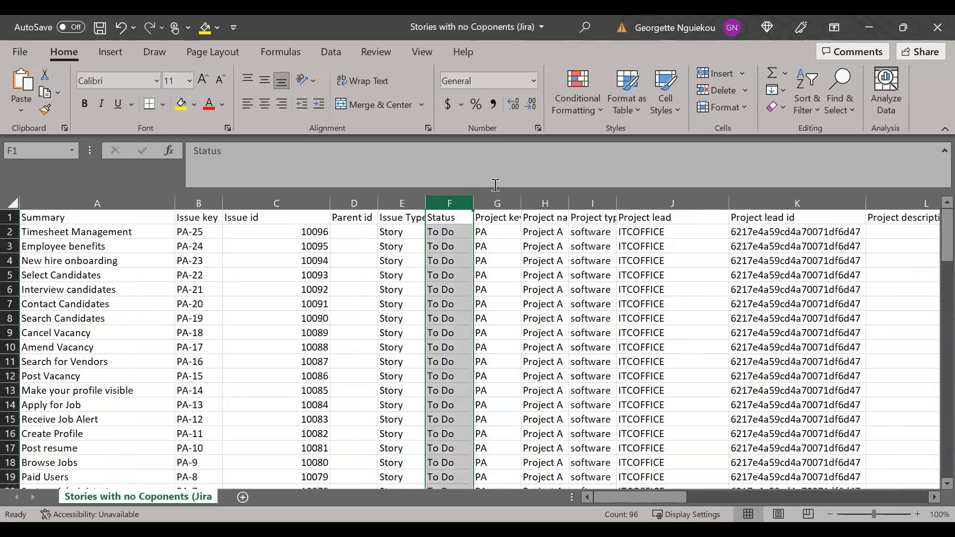
pyautogui.click(806, 97)
pyautogui.click(826, 200)
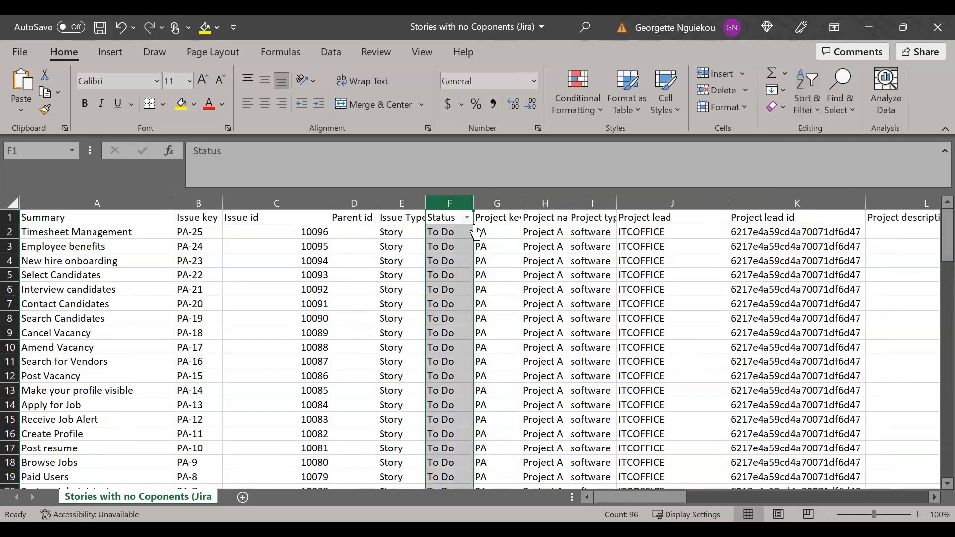
pyautogui.click(467, 217)
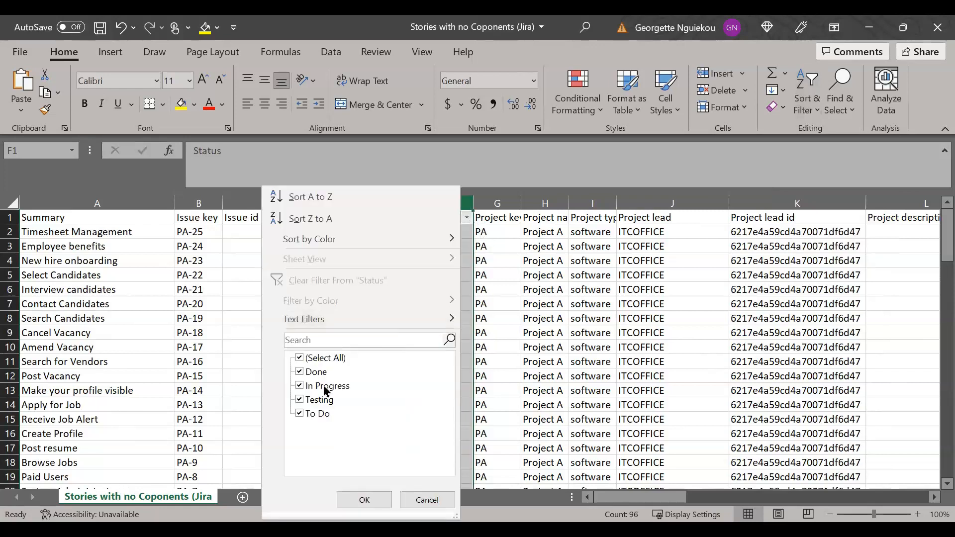
pyautogui.click(298, 357)
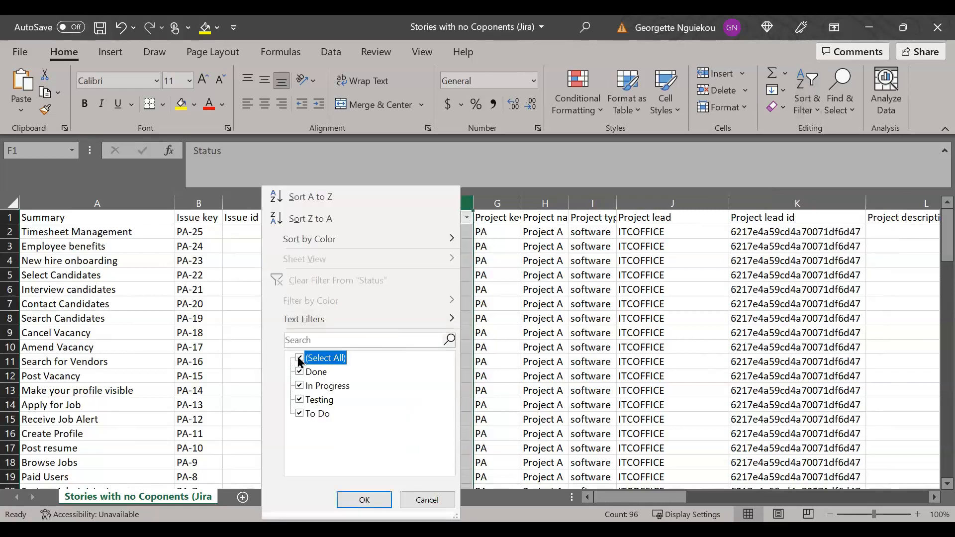
pyautogui.click(300, 386)
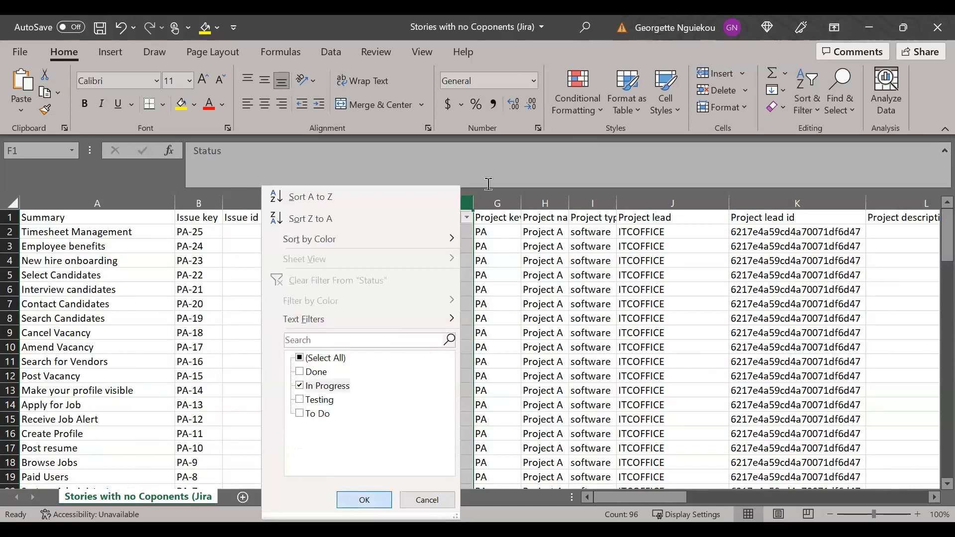
pyautogui.press('Return')
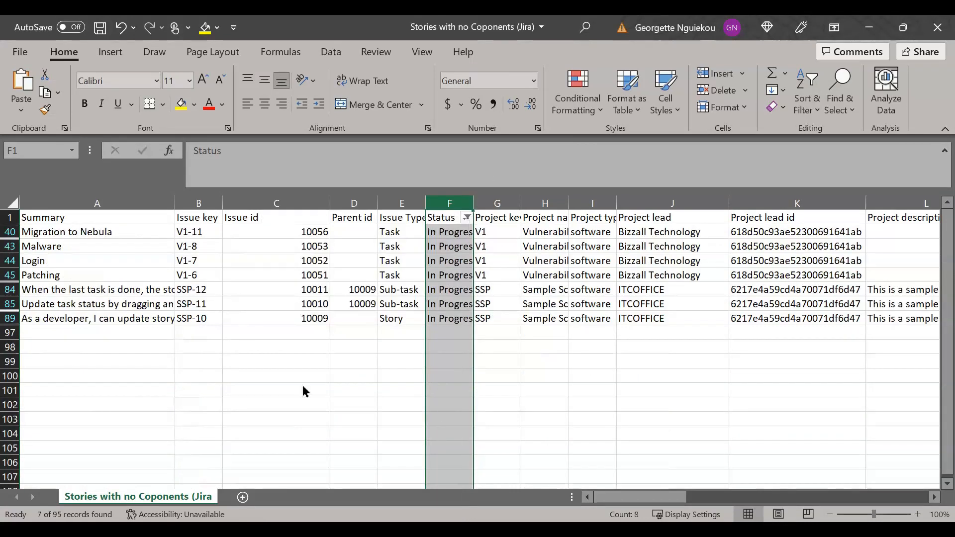
# Change the Status column filter to show only issues in Testing
pyautogui.hotkey('alt', 'Down')
pyautogui.click(301, 401)
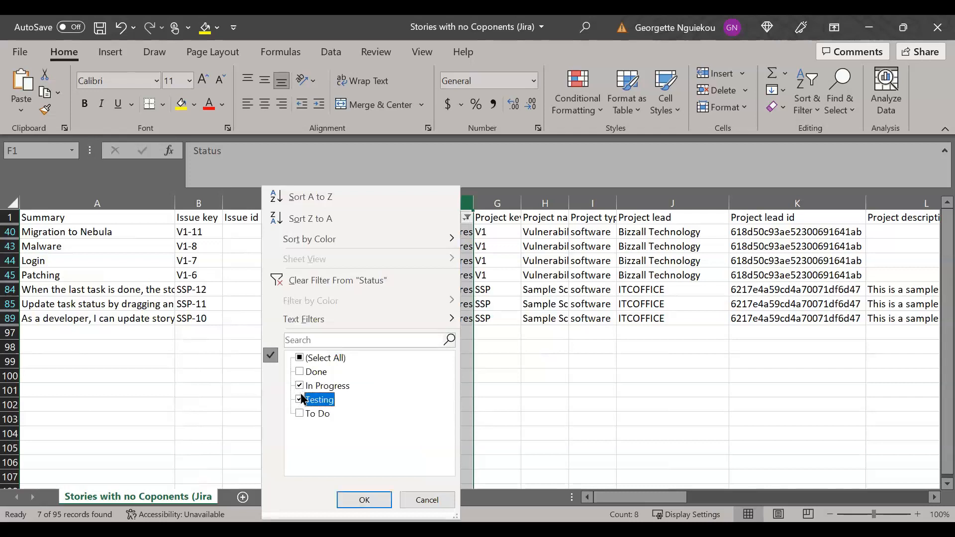
pyautogui.click(299, 386)
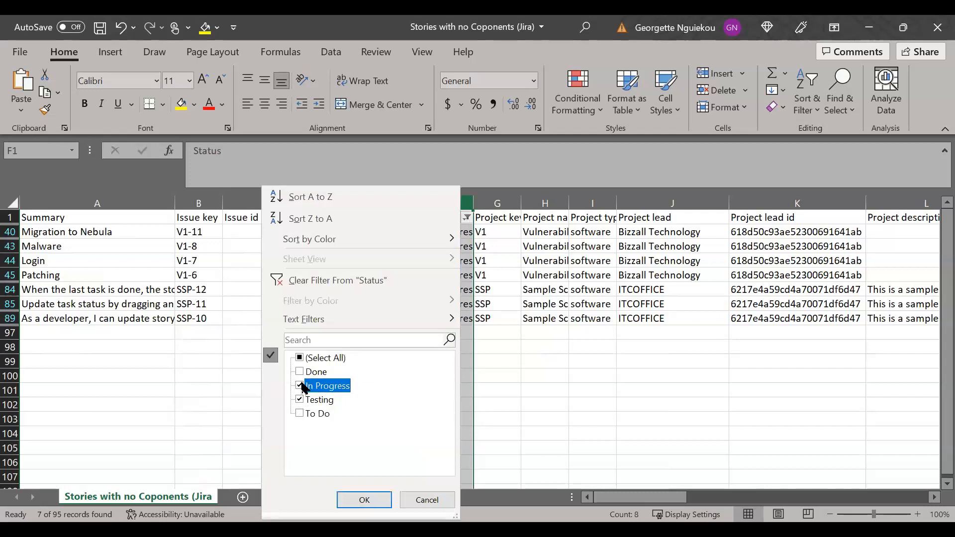
pyautogui.click(353, 499)
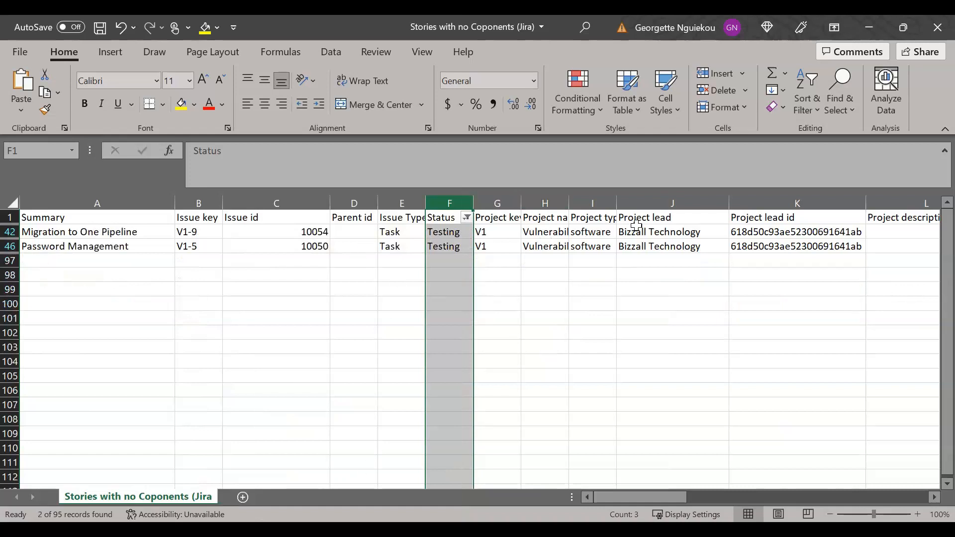
pyautogui.click(466, 217)
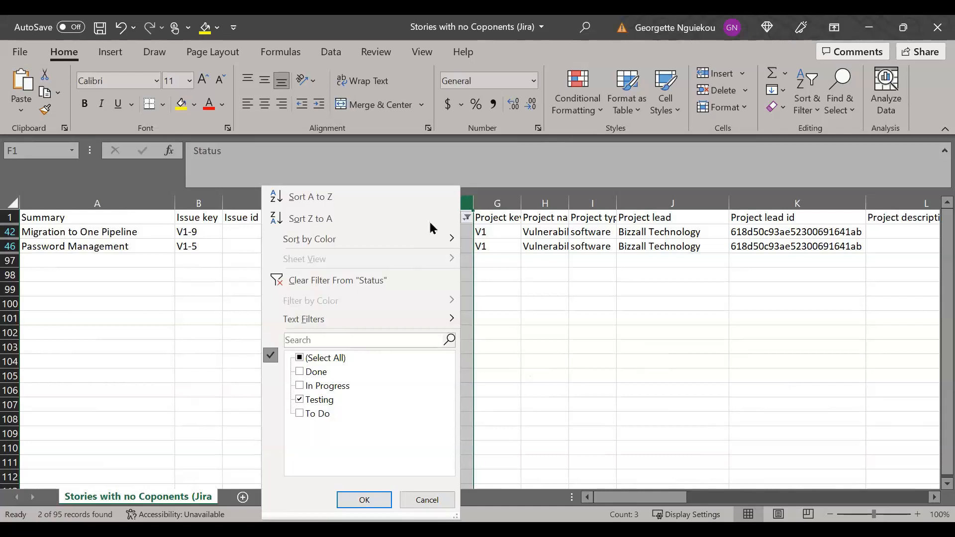
pyautogui.press('Escape')
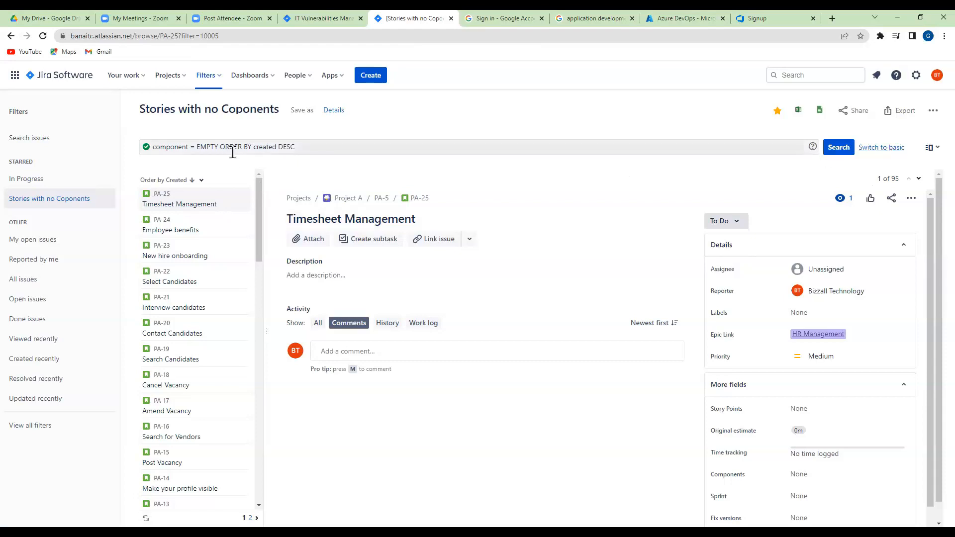
# Switch back to Jira and view the "Stories with no Coponents" filter's JQL query and the list of all dashboards
pyautogui.moveTo(308, 151); pyautogui.dragTo(149, 149)
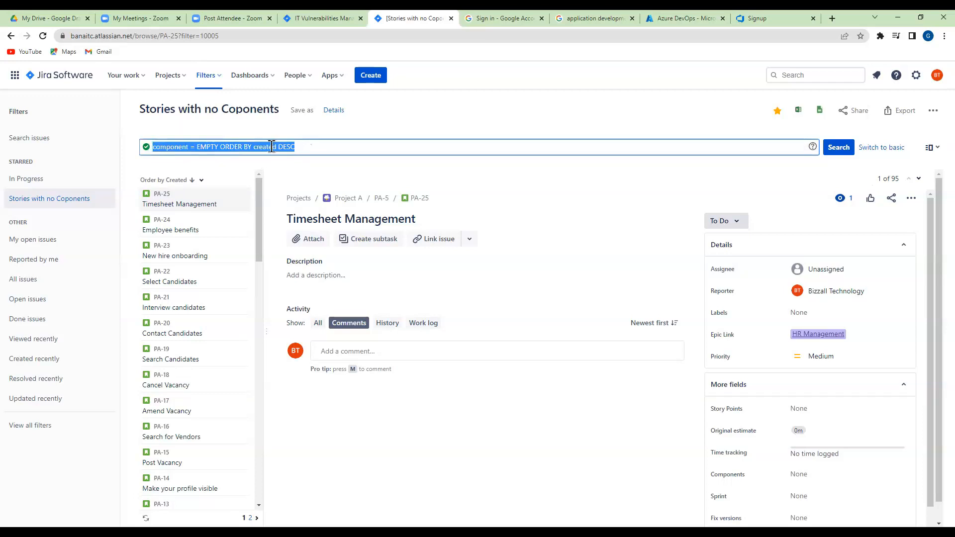
pyautogui.click(269, 79)
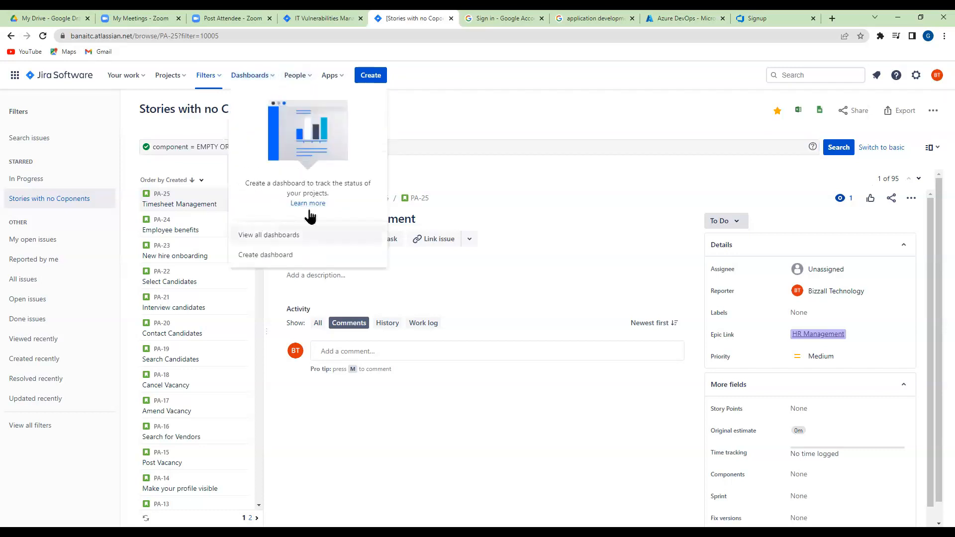
pyautogui.click(281, 244)
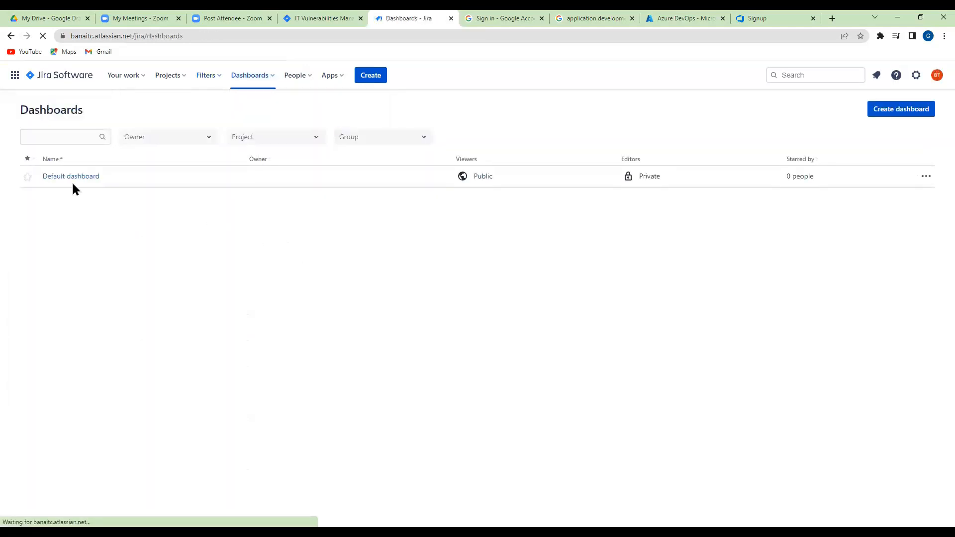
pyautogui.click(308, 77)
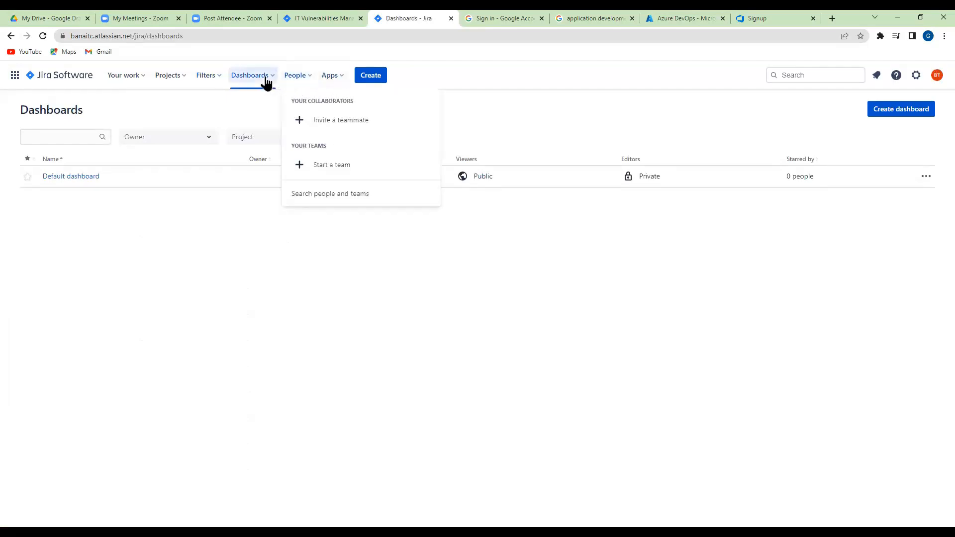
pyautogui.click(221, 78)
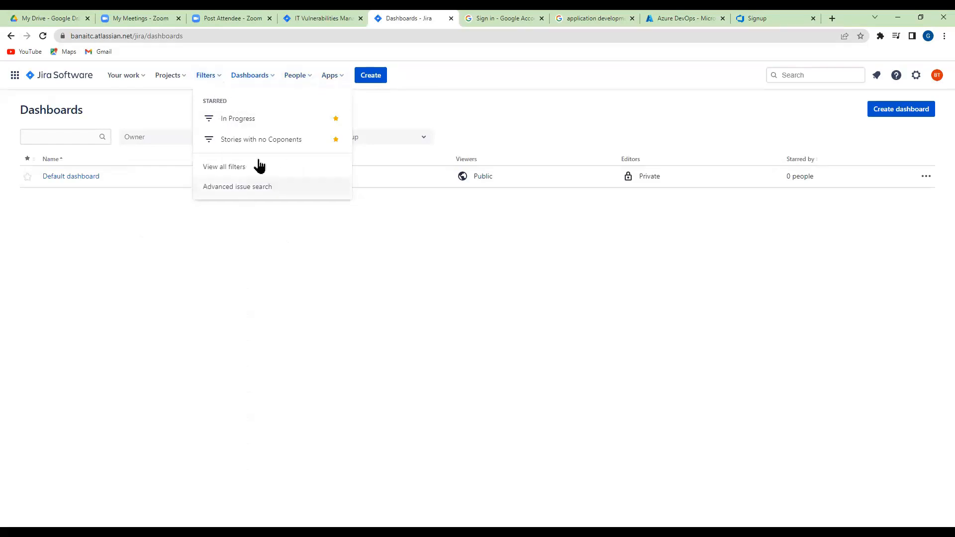
# Check the project choices in the Create issue form, cancel it, and view the software development templates for a new project
pyautogui.click(370, 87)
pyautogui.click(373, 77)
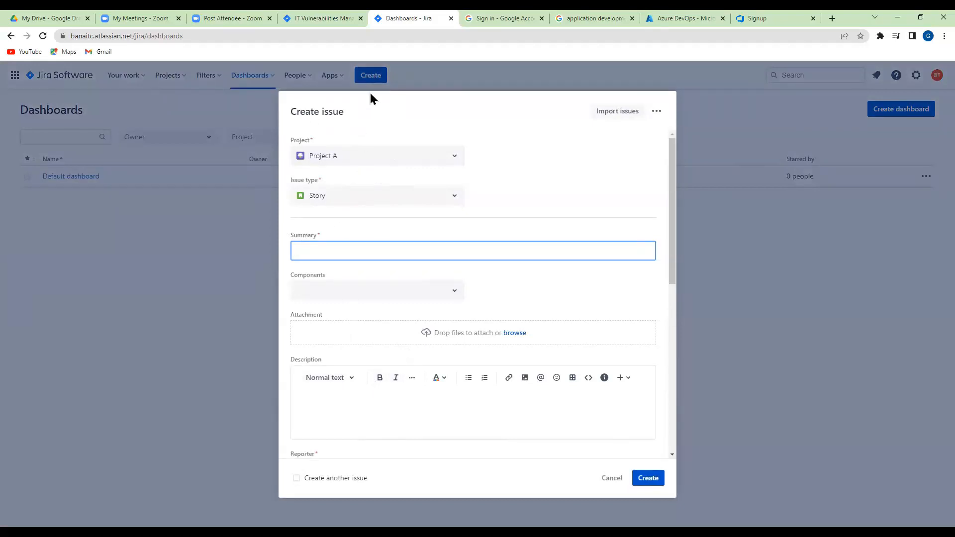
pyautogui.click(455, 156)
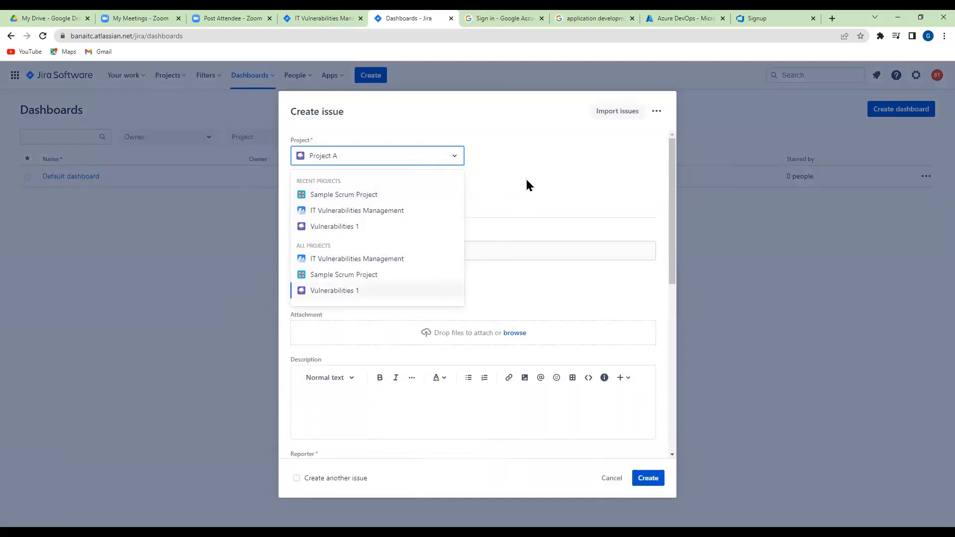
pyautogui.click(612, 478)
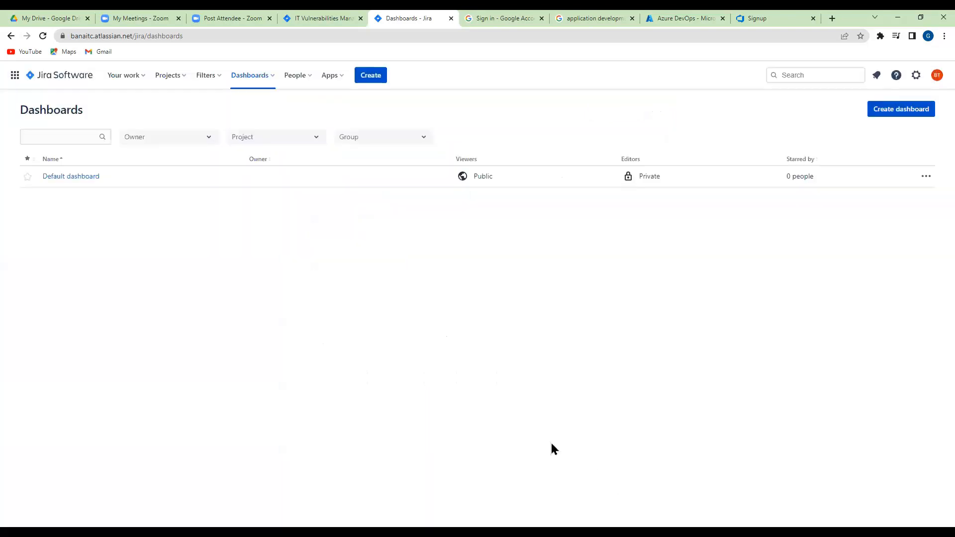
pyautogui.click(184, 77)
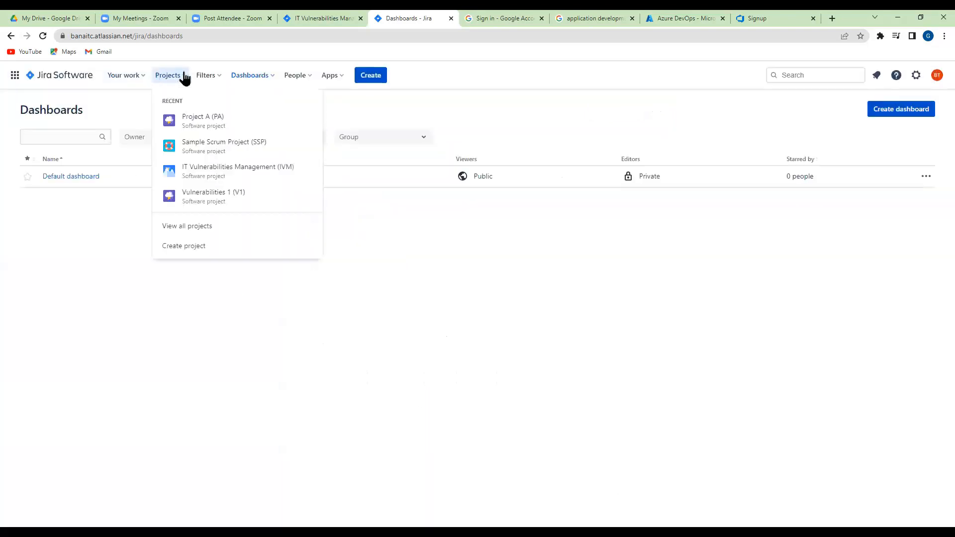
pyautogui.click(180, 252)
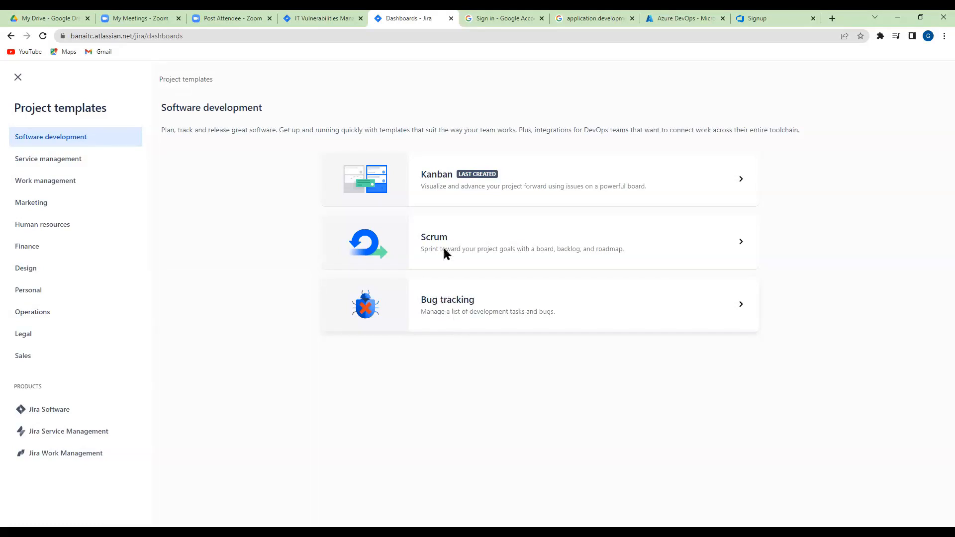
# Complete IVM Sprint 1 from the IT Vulnerabilities Management board, moving its open issues to the backlog
pyautogui.click(326, 17)
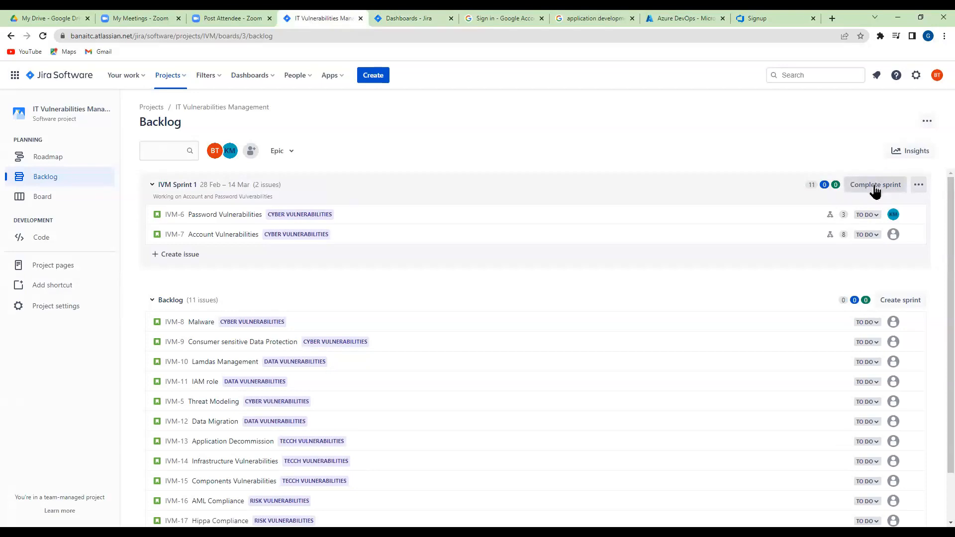
pyautogui.click(44, 199)
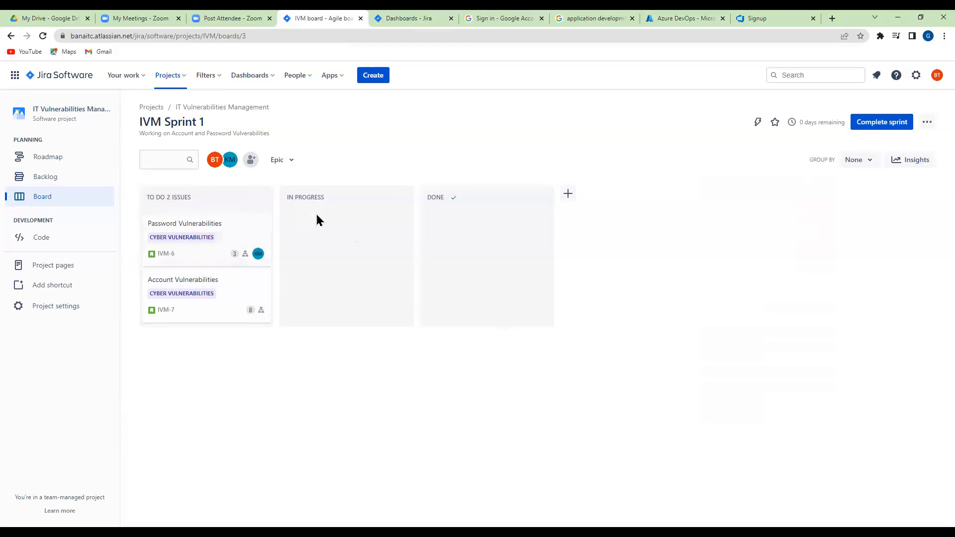
pyautogui.click(895, 128)
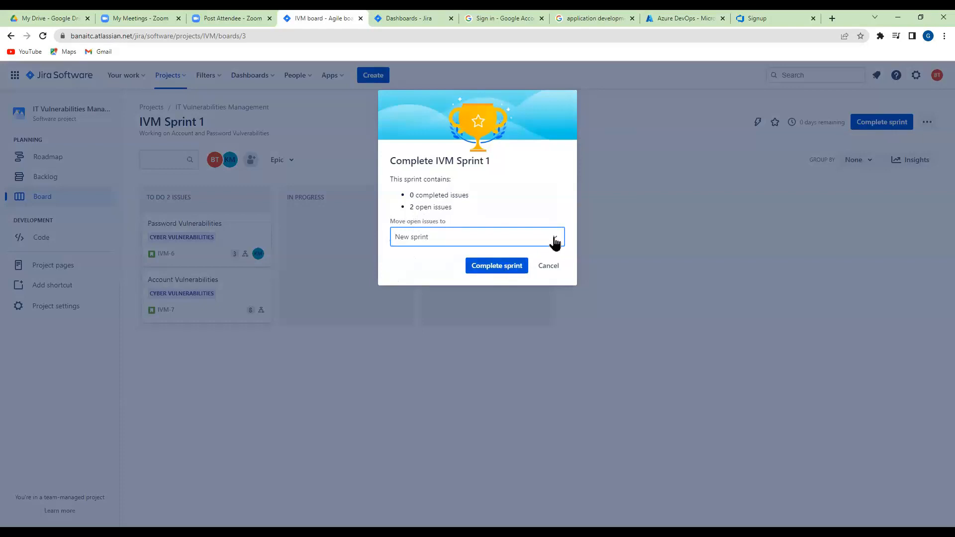
pyautogui.click(554, 237)
pyautogui.click(501, 263)
pyautogui.click(496, 269)
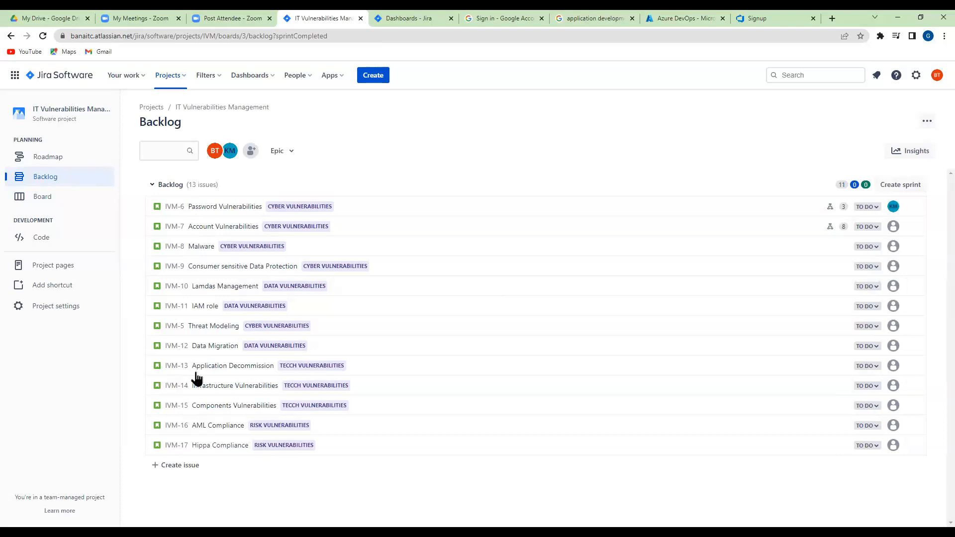
# Add a "Testing" column to the IVM board and place it between In Progress and Done
pyautogui.click(36, 206)
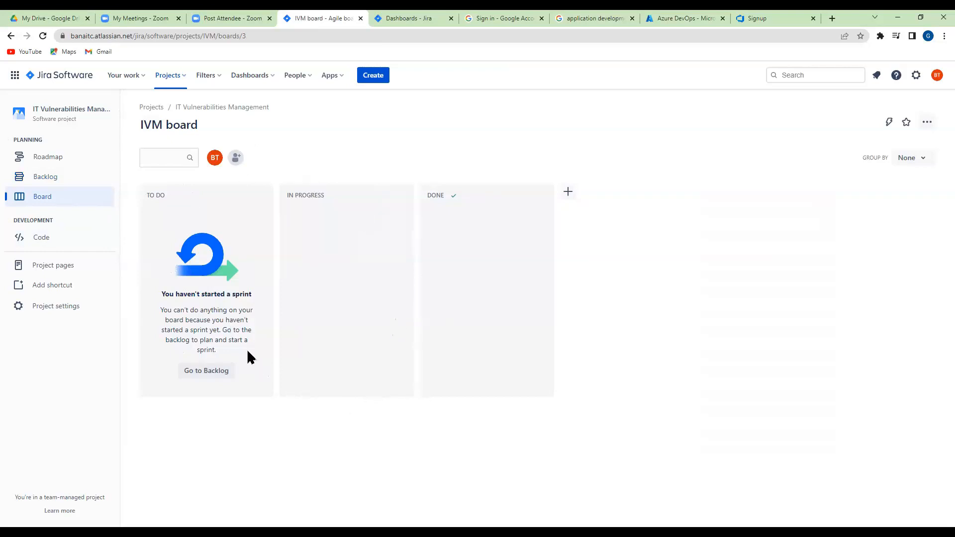
pyautogui.click(569, 192)
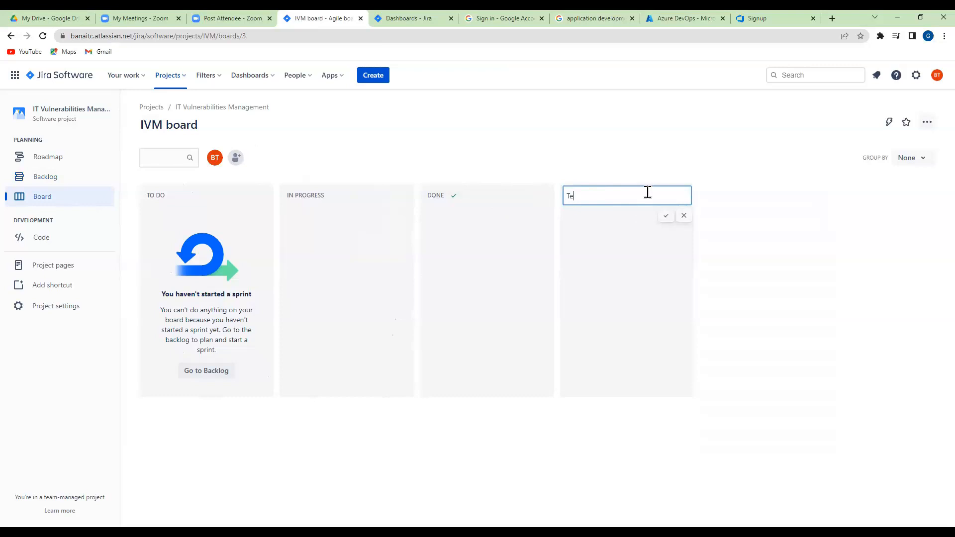
pyautogui.press('Return')
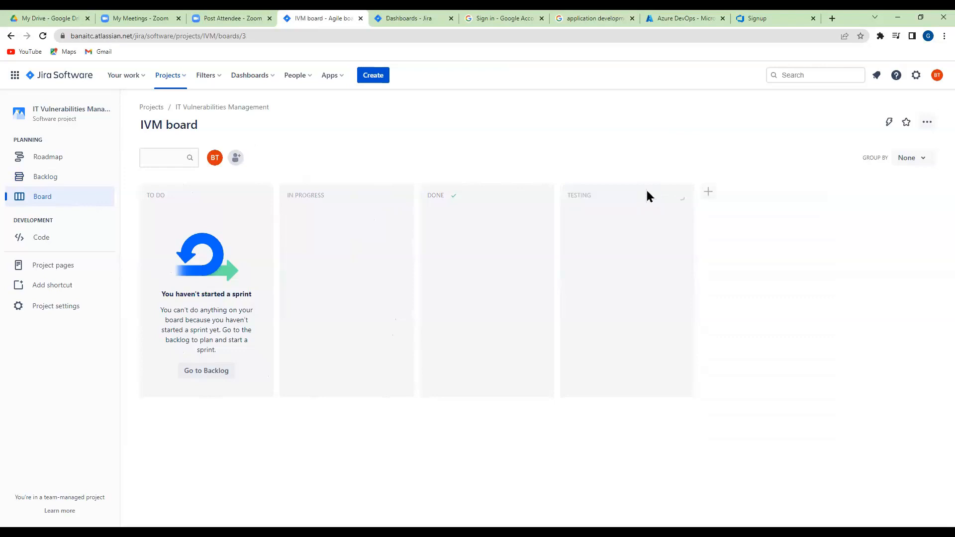
pyautogui.moveTo(474, 212); pyautogui.dragTo(497, 199)
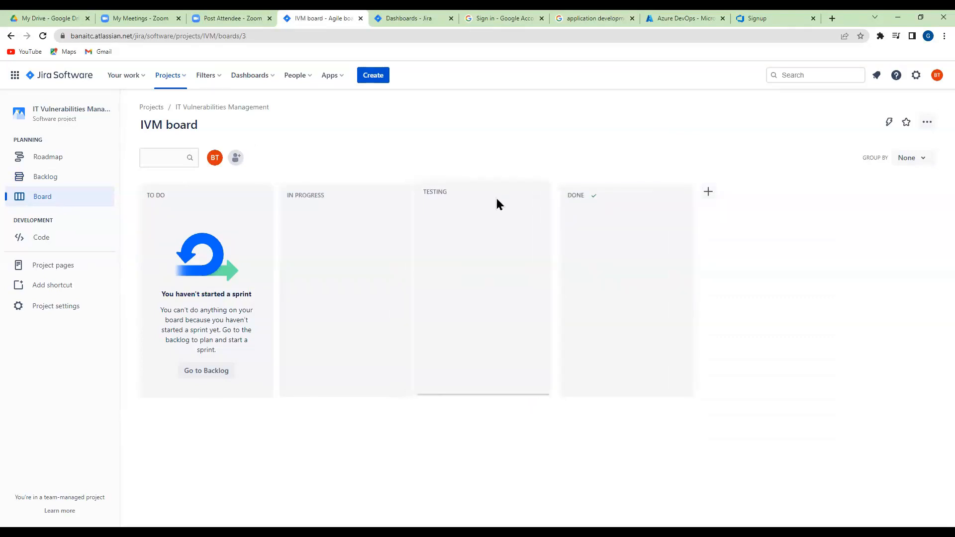
# Add a "Ready to Review" column to the IVM board and place it between Testing and Done
pyautogui.click(712, 192)
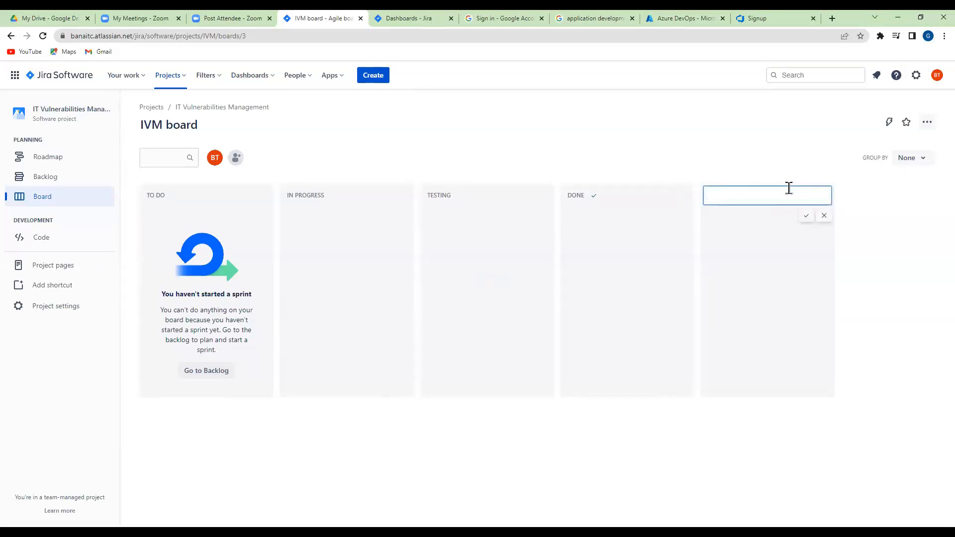
pyautogui.write('Ready to Review')
pyautogui.press('Return')
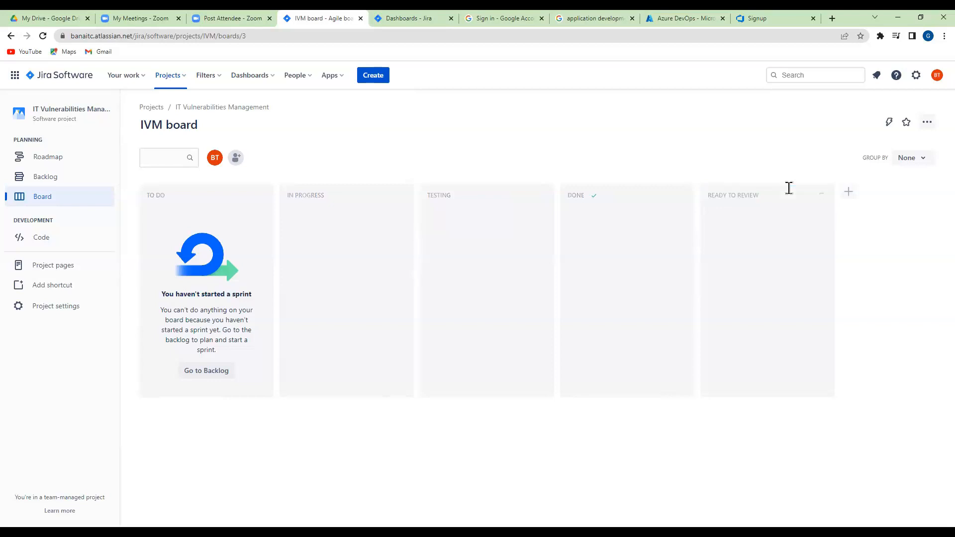
pyautogui.moveTo(796, 197); pyautogui.dragTo(653, 197)
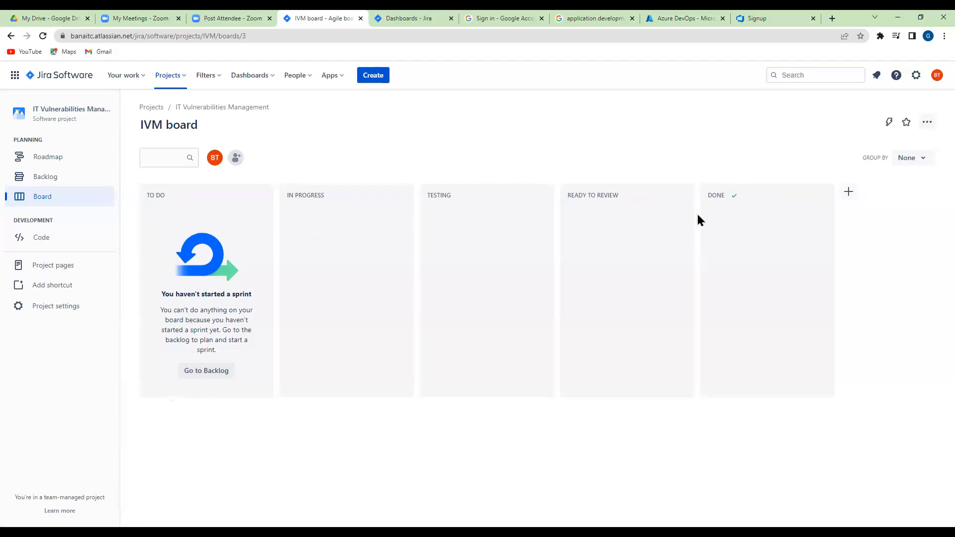
# Review the project's backlog issues and the IVM board's columns, and return to the backlog
pyautogui.click(199, 377)
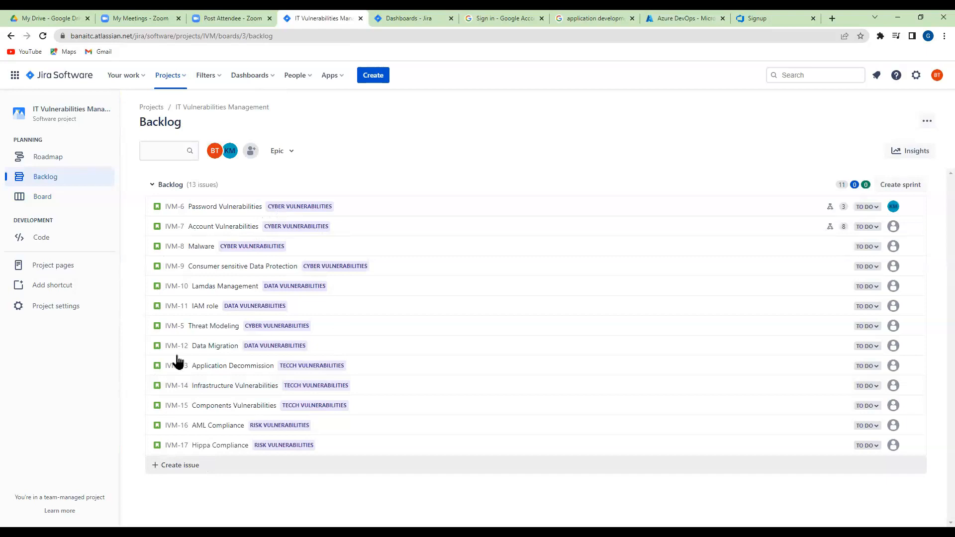
pyautogui.click(42, 202)
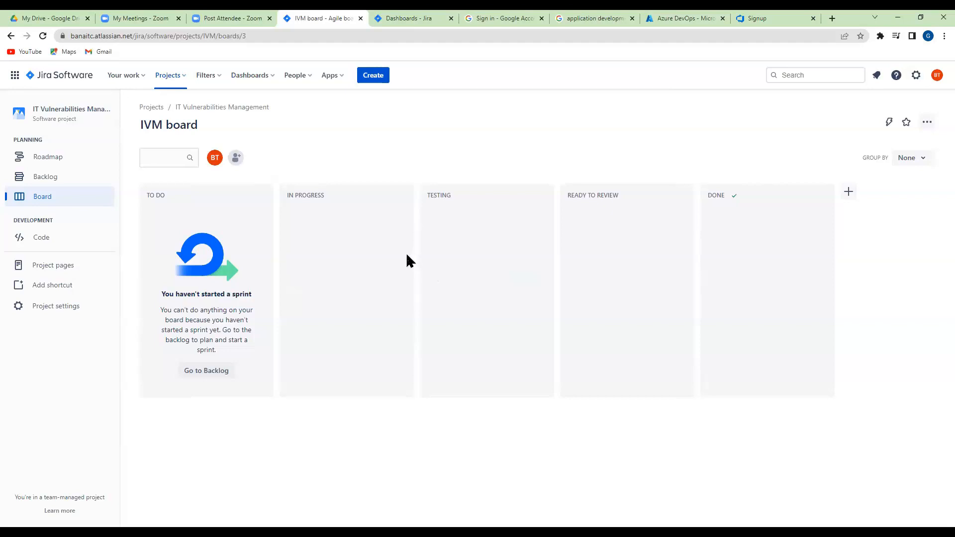
pyautogui.moveTo(592, 201)
pyautogui.click(46, 178)
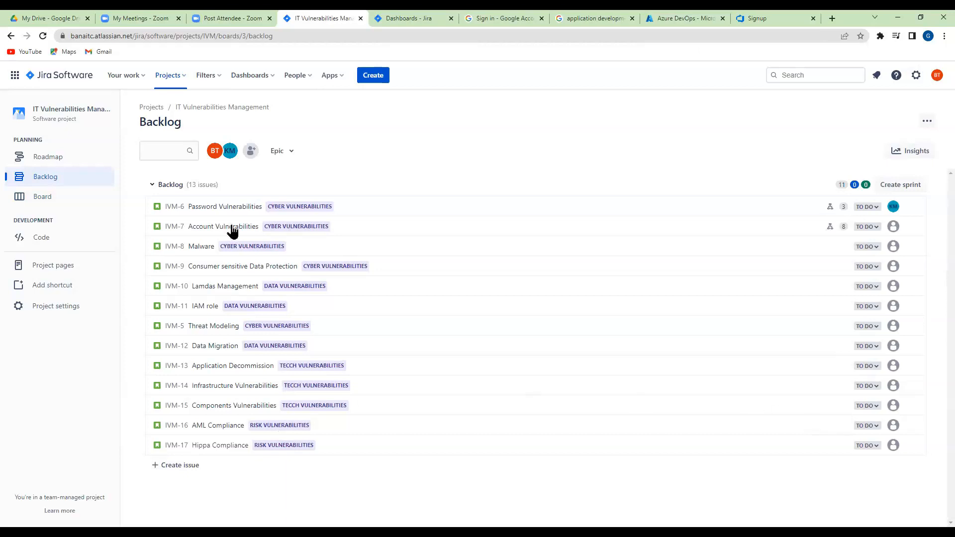
# Create a new sprint in the project's backlog, check the IVM board, and return to the backlog
pyautogui.click(903, 186)
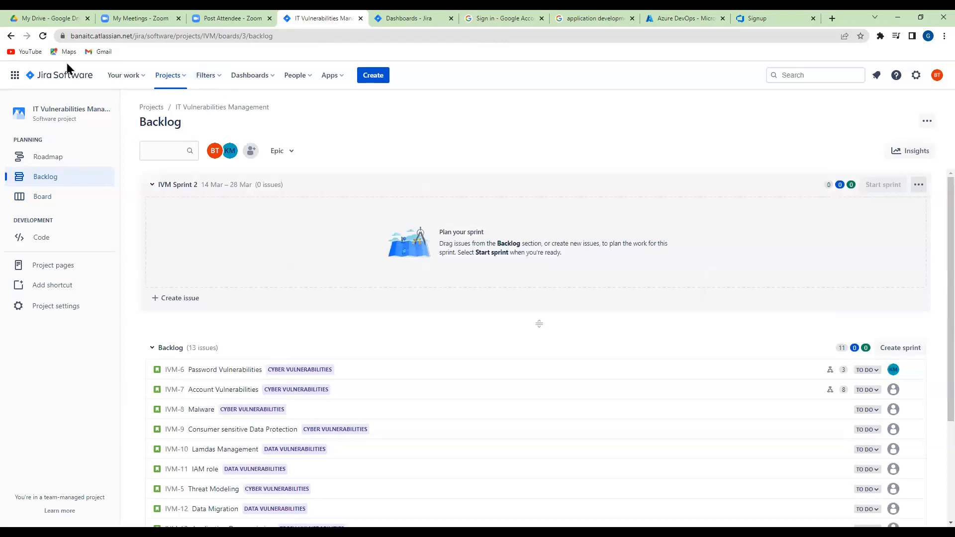
pyautogui.click(11, 35)
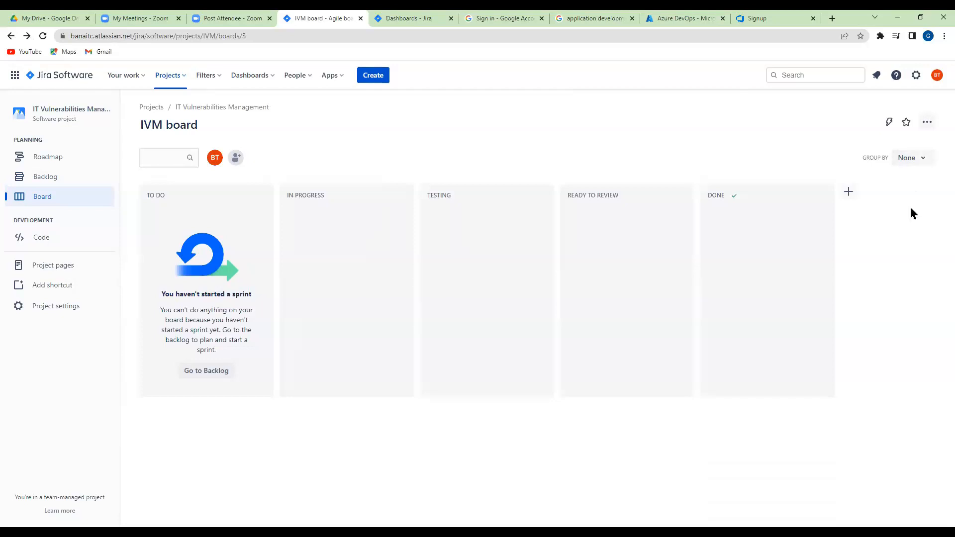
pyautogui.click(43, 36)
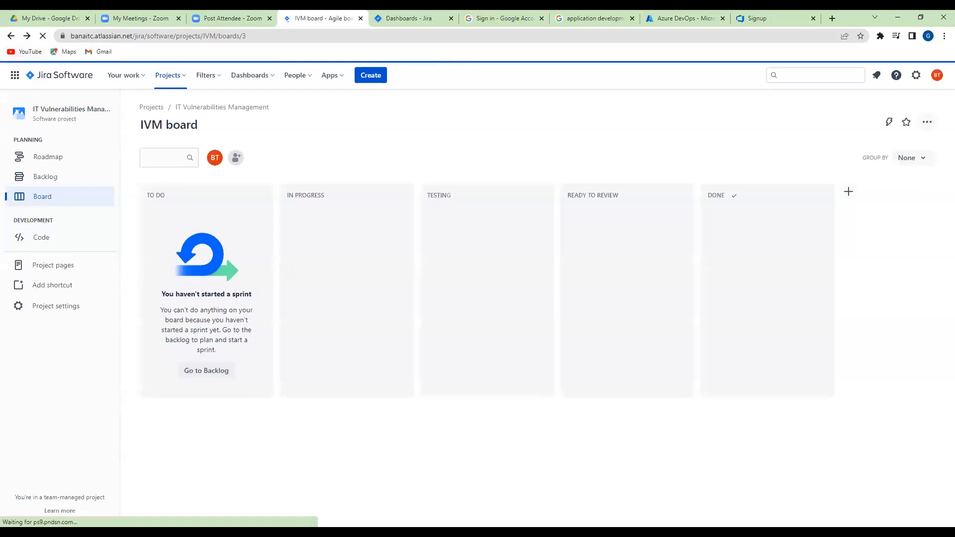
pyautogui.click(38, 182)
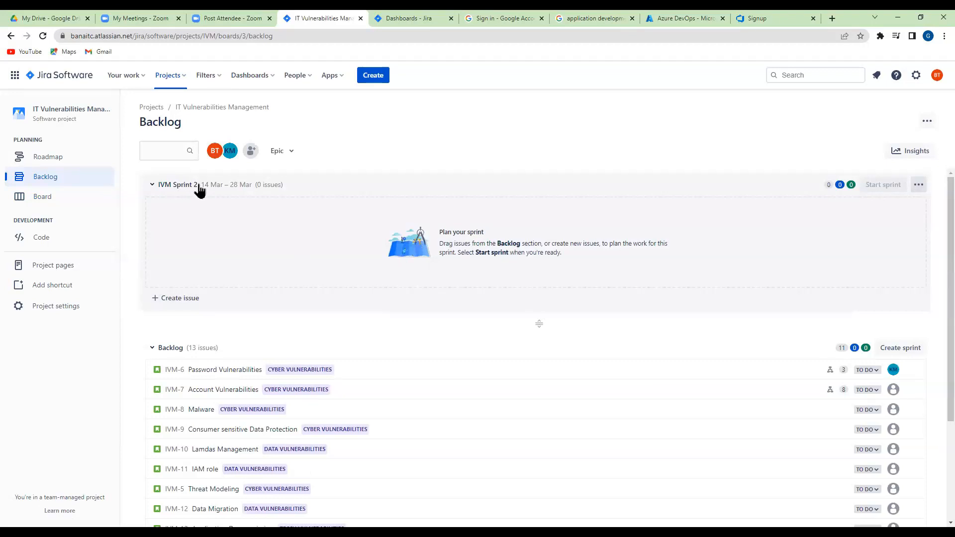
# Open the Password Vulnerabilities issue from the backlog and review the actions available for it
pyautogui.scroll(-3, 572, 217)
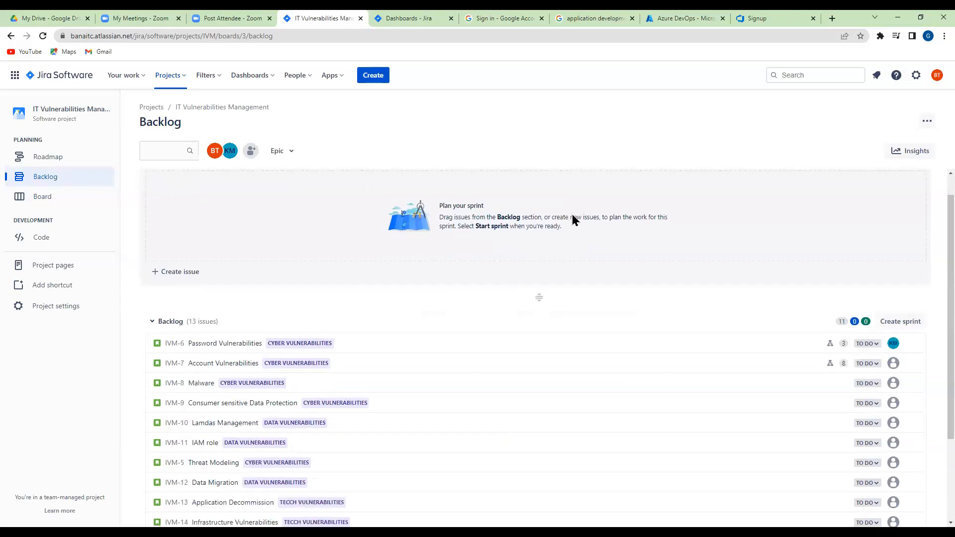
pyautogui.scroll(3, 572, 219)
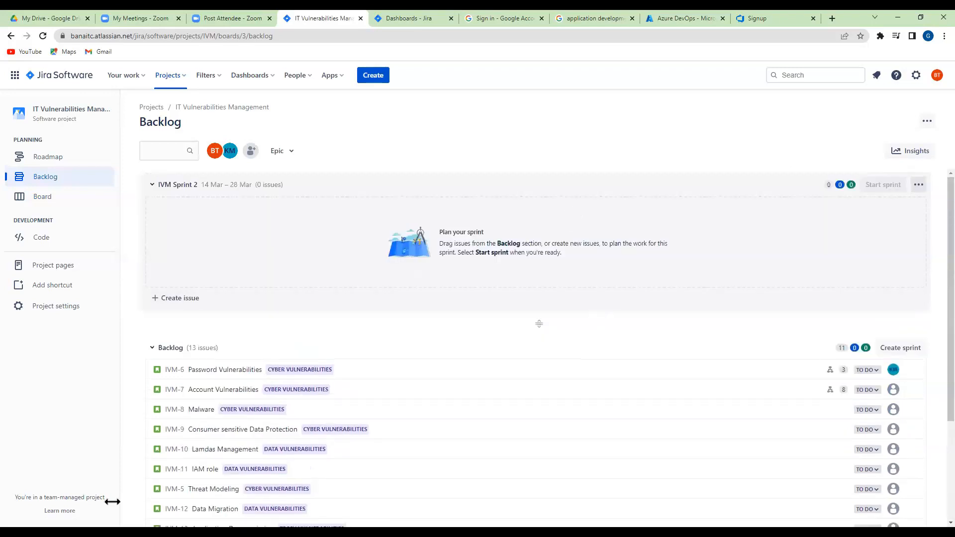
pyautogui.scroll(-3, 510, 365)
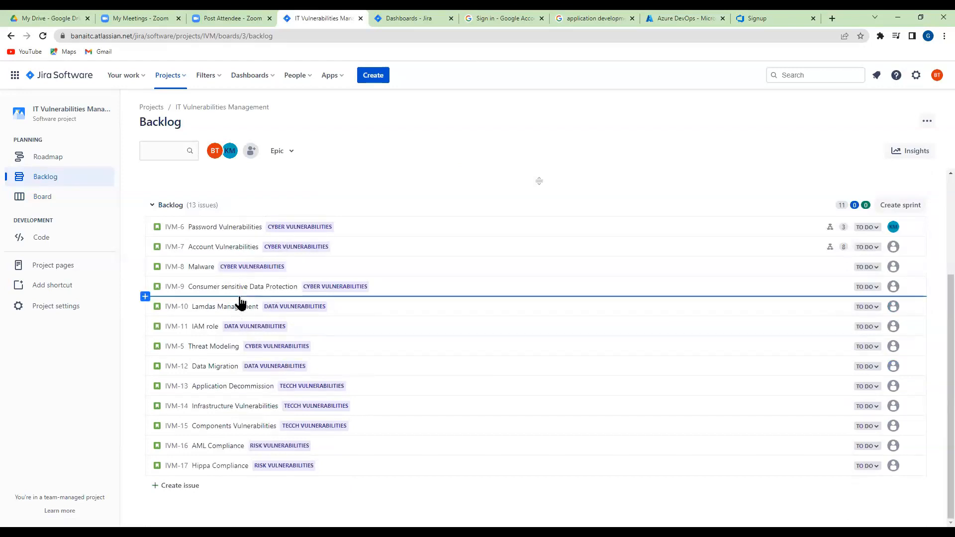
pyautogui.scroll(3, 303, 343)
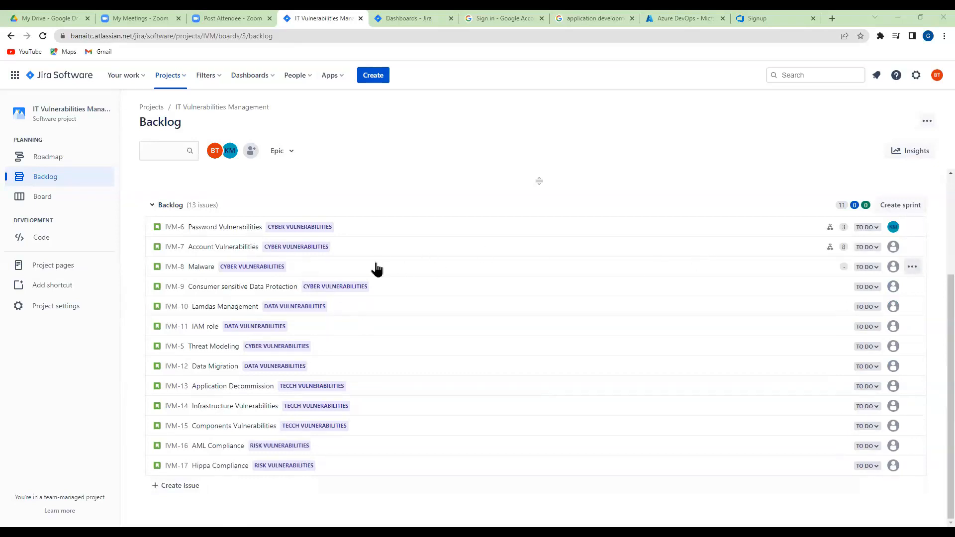
pyautogui.click(222, 231)
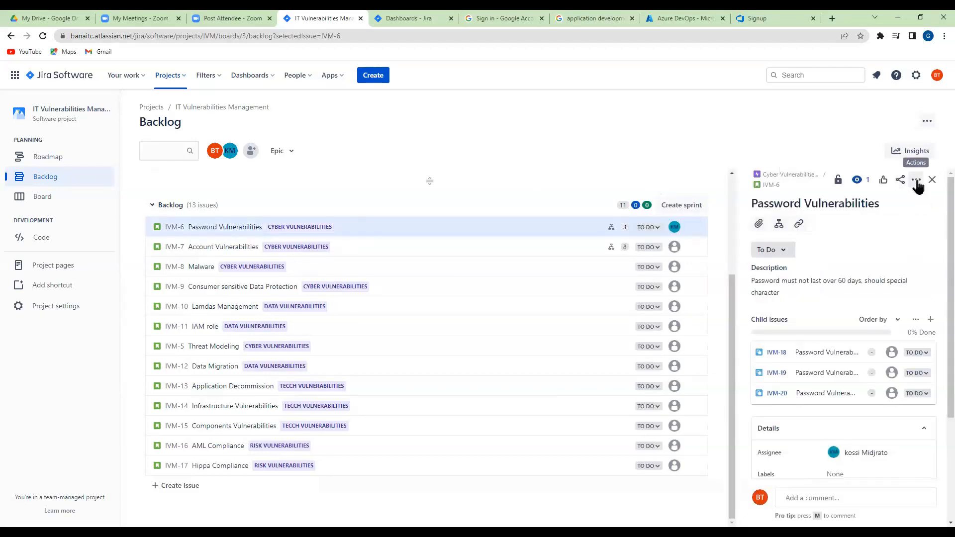
pyautogui.click(916, 181)
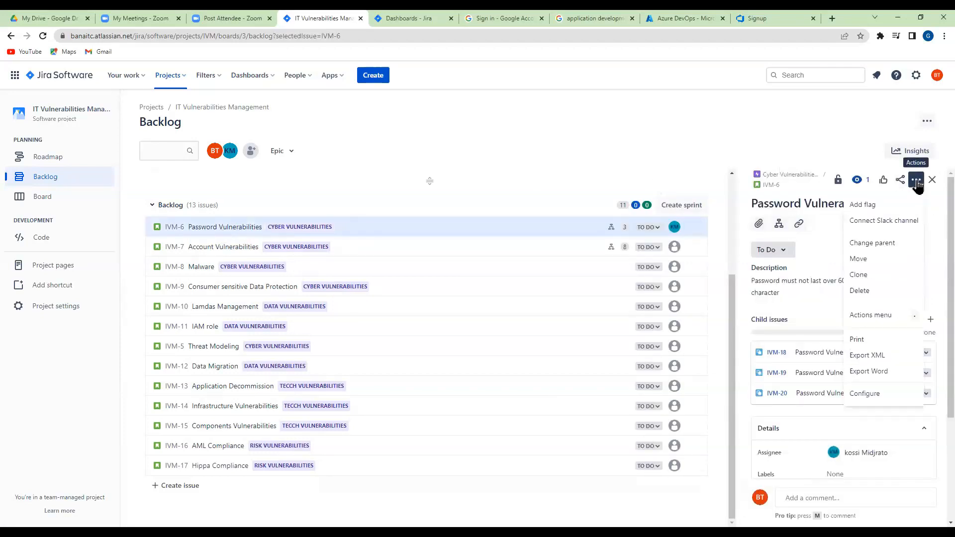
pyautogui.click(817, 240)
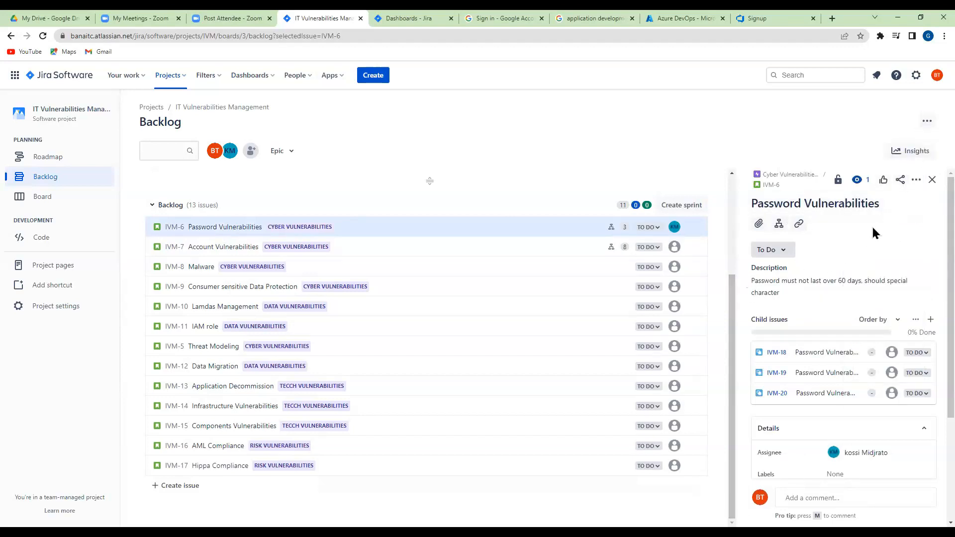
pyautogui.click(915, 181)
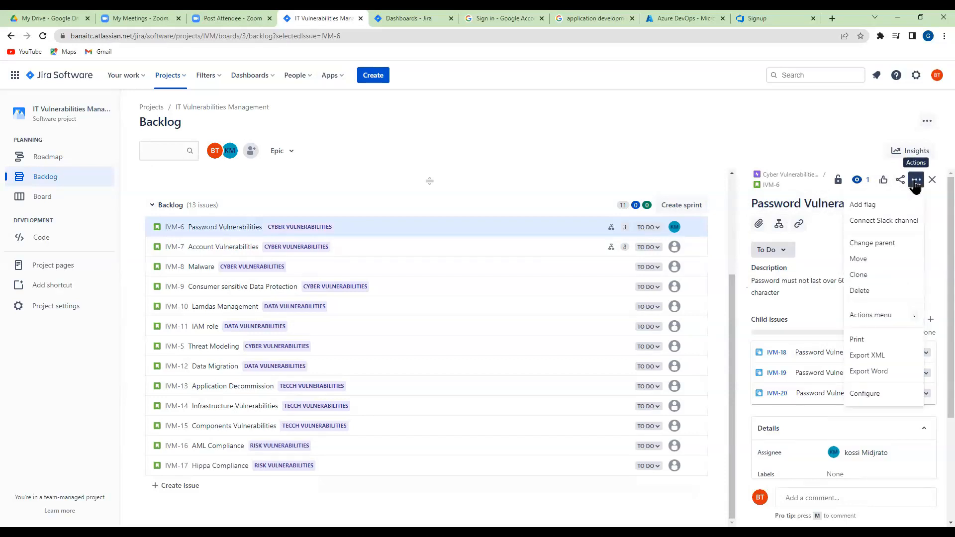
pyautogui.click(934, 230)
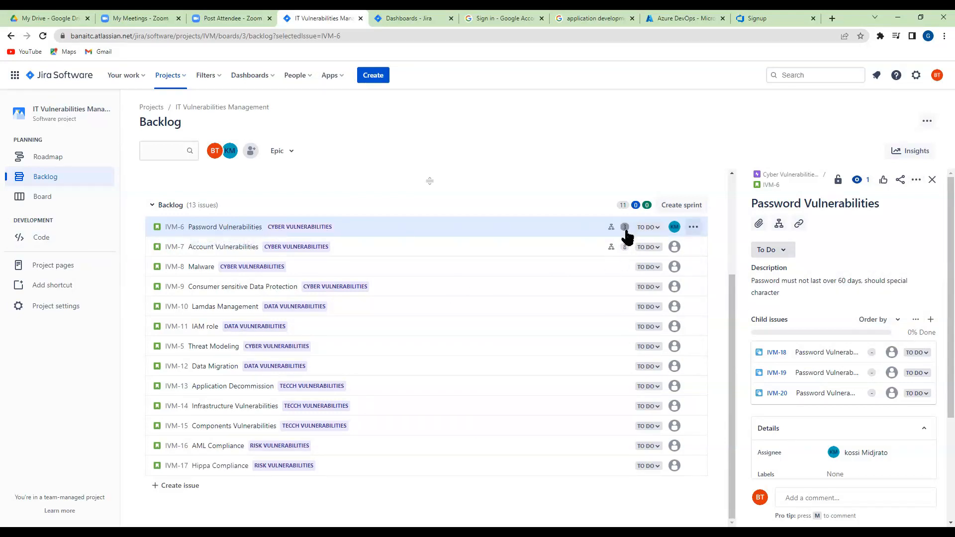
# Set the Password Vulnerabilities description to "As a user I want to be able to create my password so that I can have control on my account."
pyautogui.click(786, 298)
pyautogui.moveTo(795, 325); pyautogui.dragTo(740, 300)
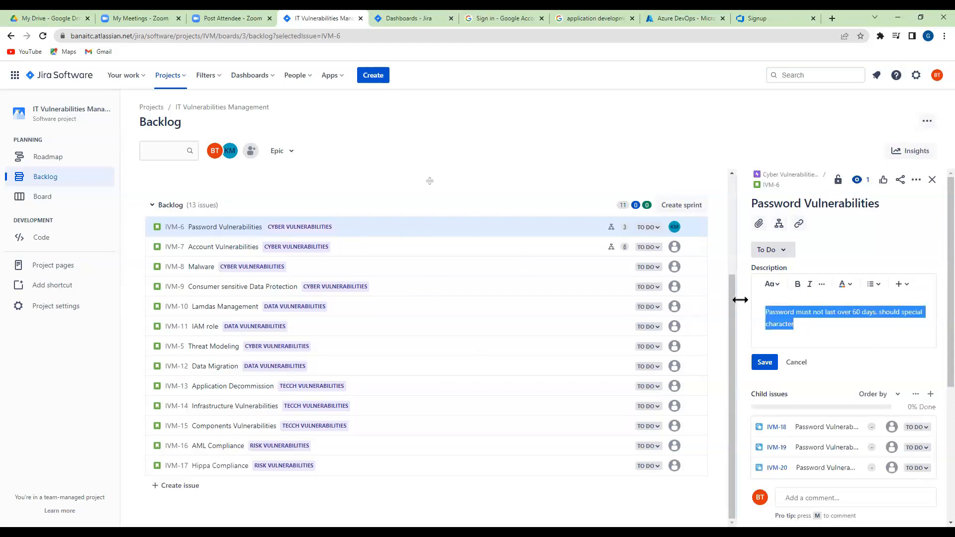
pyautogui.write('As a')
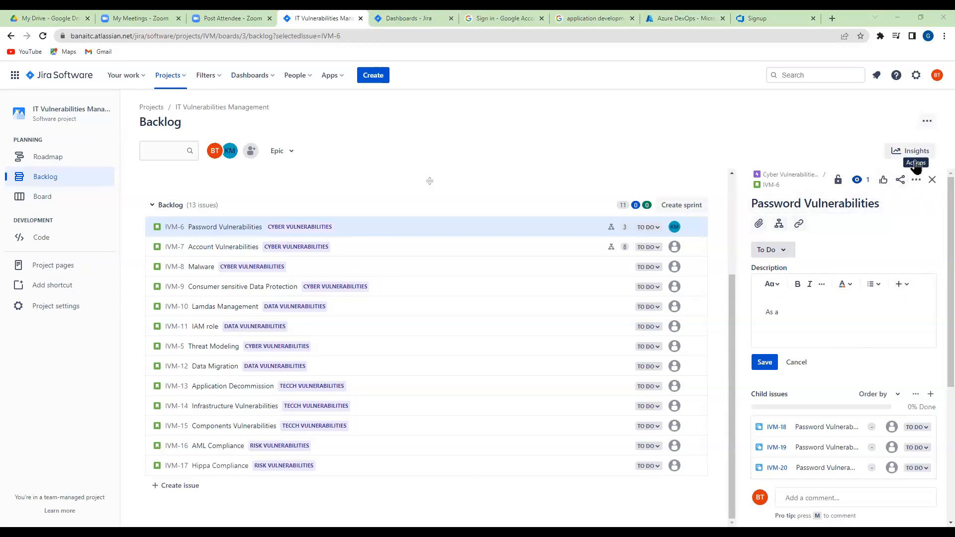
pyautogui.click(929, 124)
pyautogui.write('nt to be able to cha')
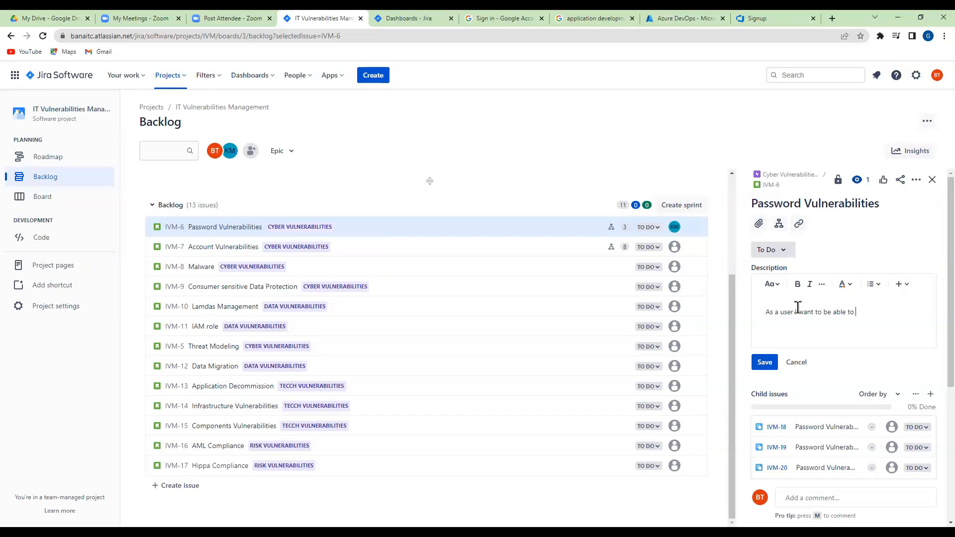
pyautogui.write('ate my password so that I can have control on my account.')
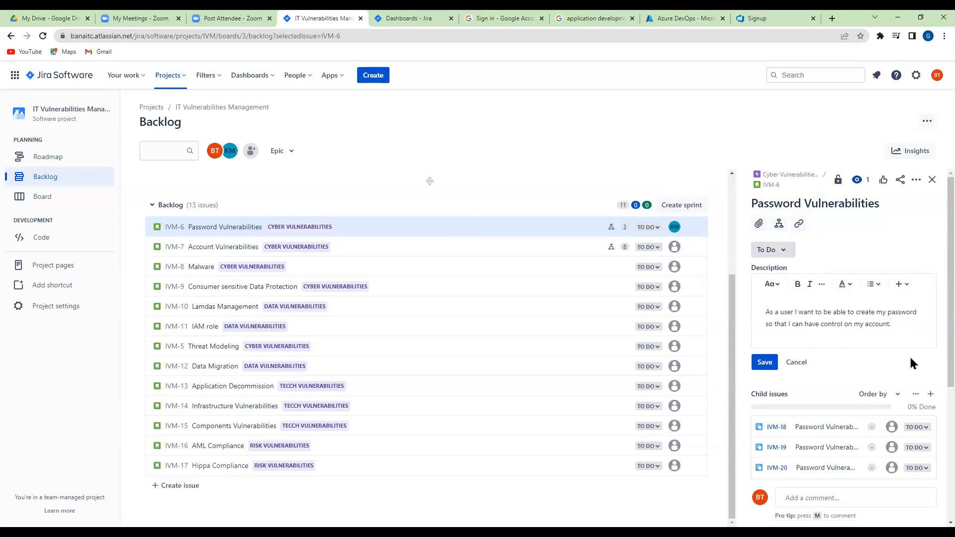
pyautogui.click(772, 367)
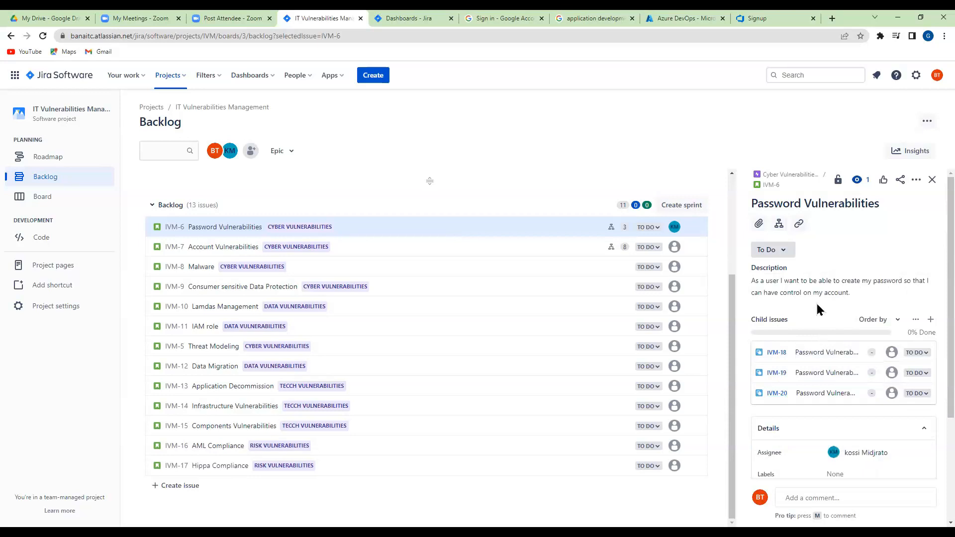
# Assign the Password Vulnerabilities issue to IVM Sprint 2 in its details
pyautogui.scroll(-3, 819, 308)
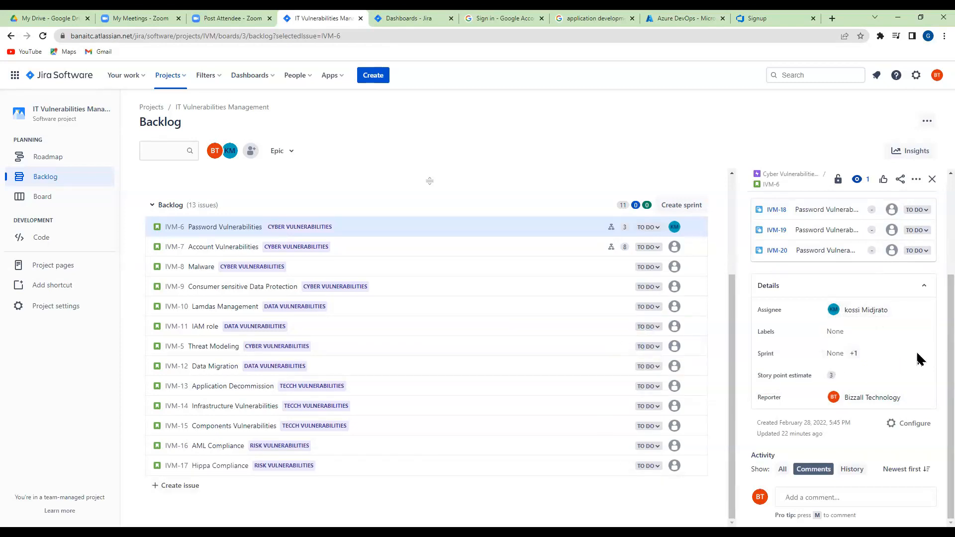
pyautogui.click(840, 355)
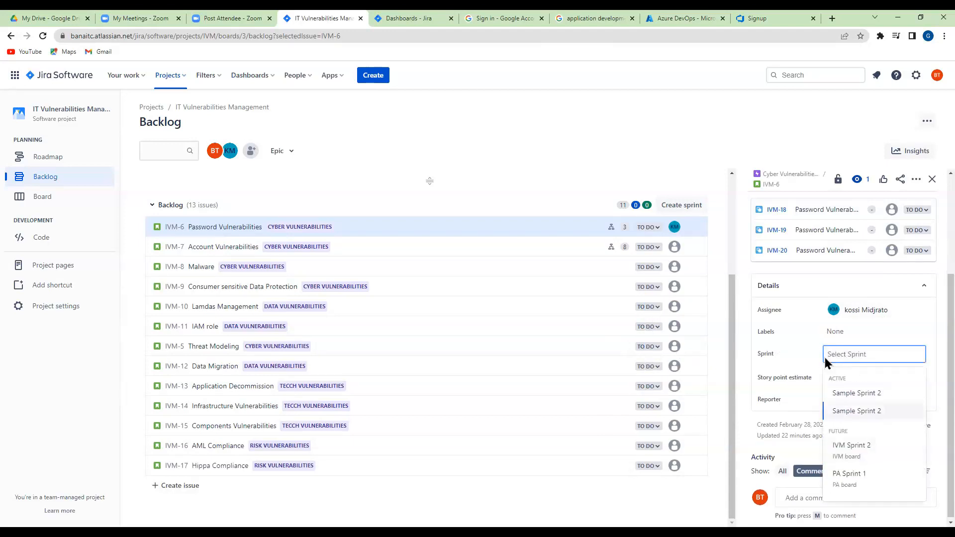
pyautogui.click(856, 459)
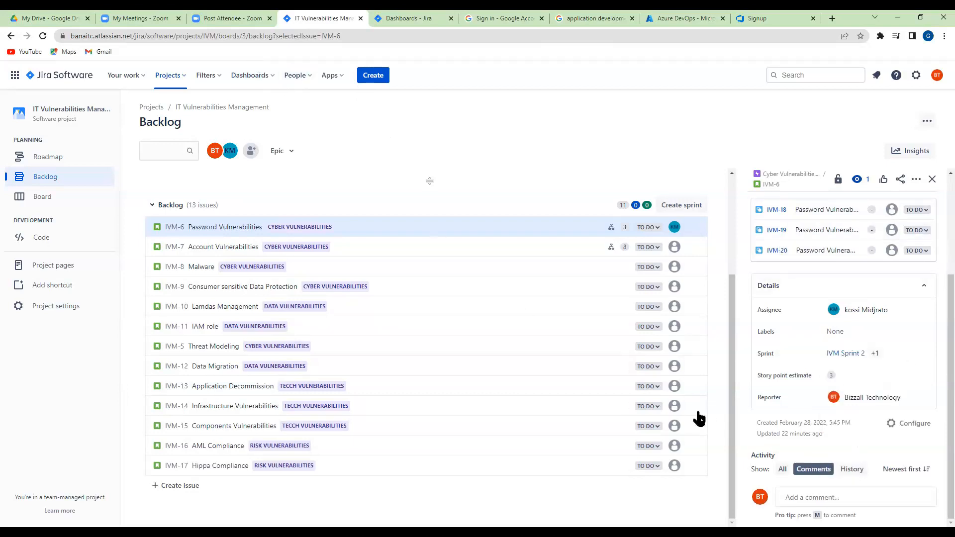
# Set the Password Vulnerabilities issue's story point estimate to 5 and save it
pyautogui.click(831, 375)
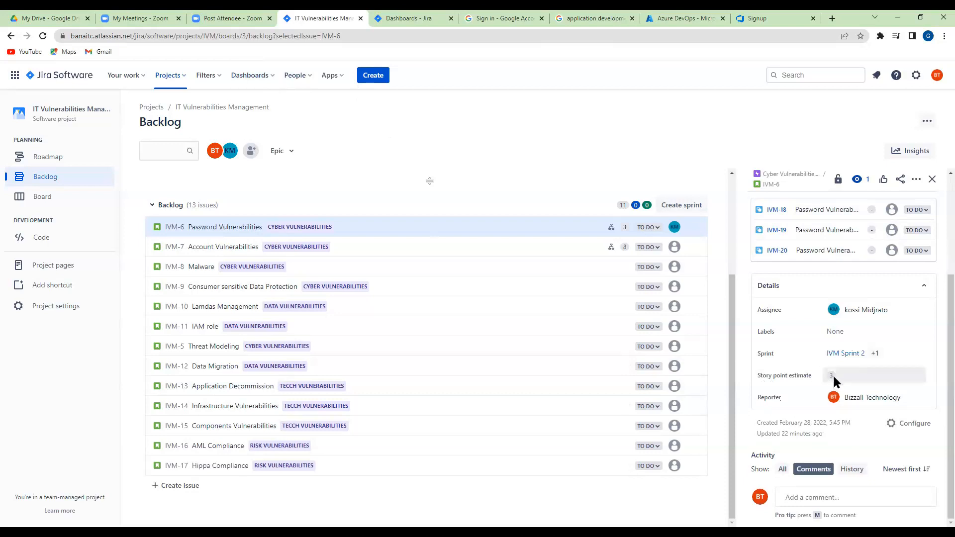
pyautogui.moveTo(856, 374); pyautogui.dragTo(828, 379)
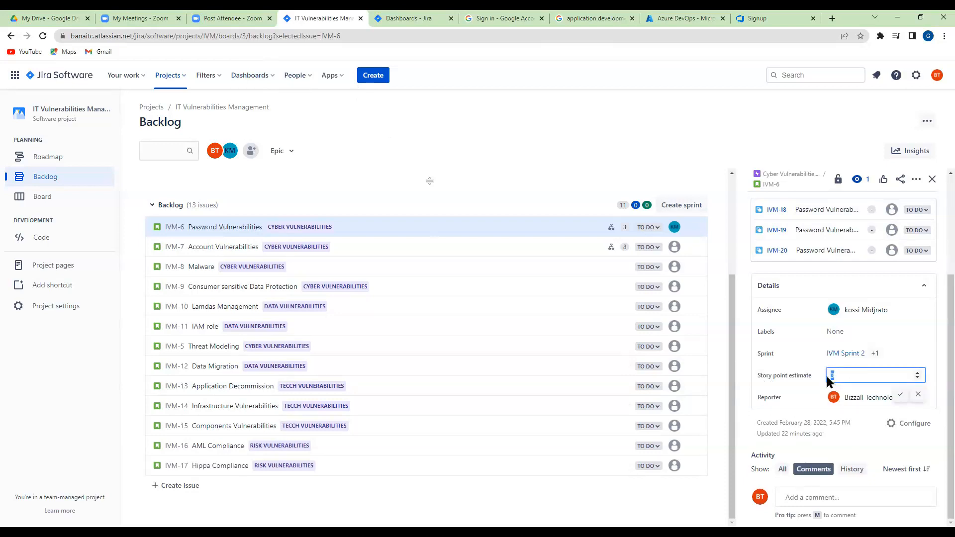
pyautogui.write('5')
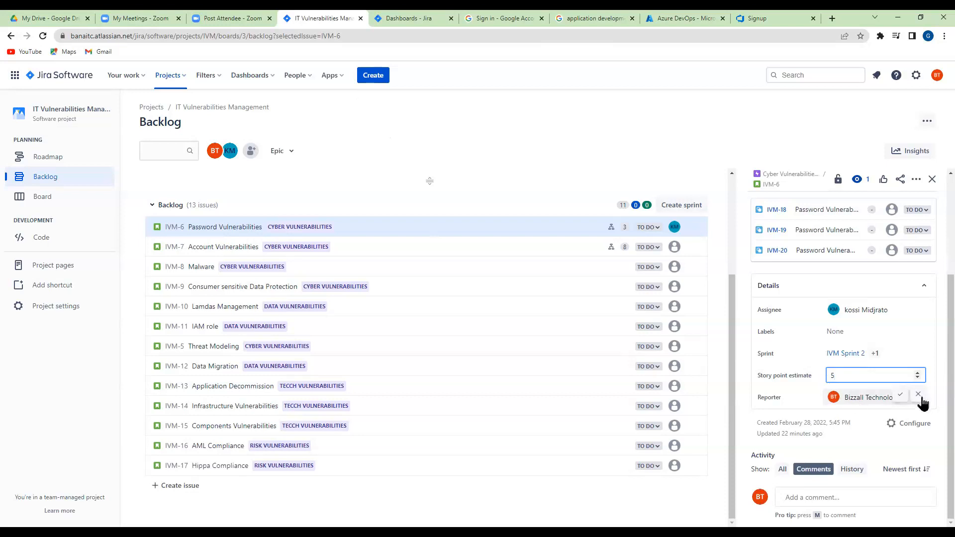
pyautogui.click(900, 396)
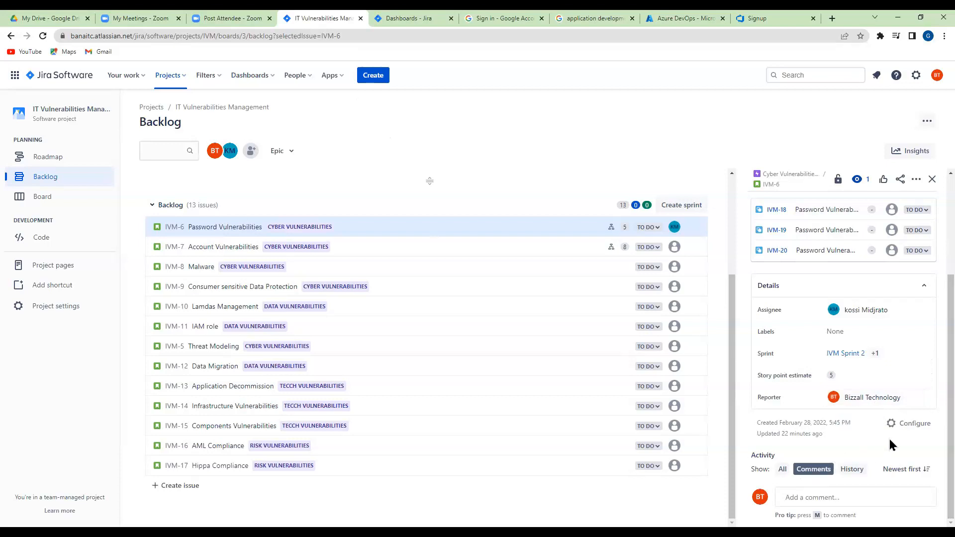
# Examine the Story issue type's field configuration, including its default description, and return to the backlog
pyautogui.click(904, 426)
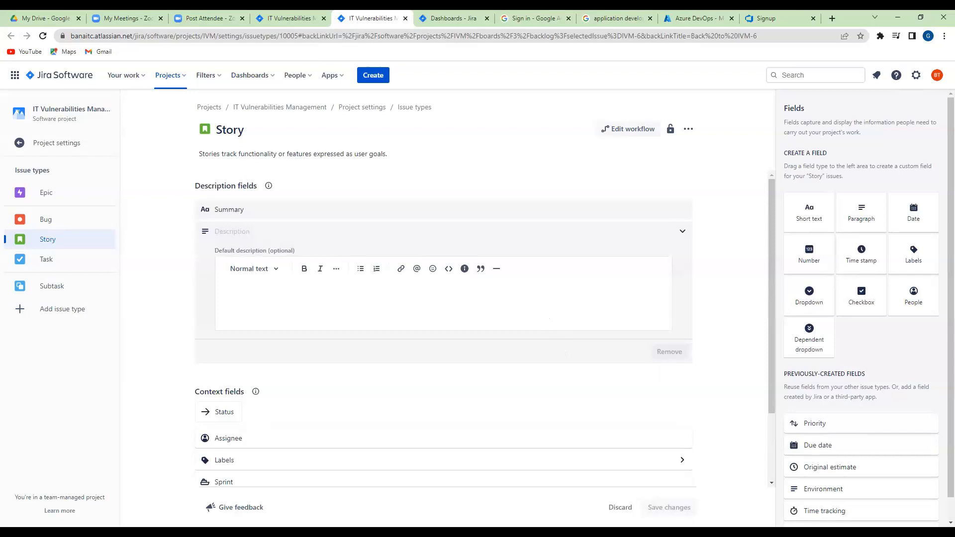
pyautogui.click(271, 19)
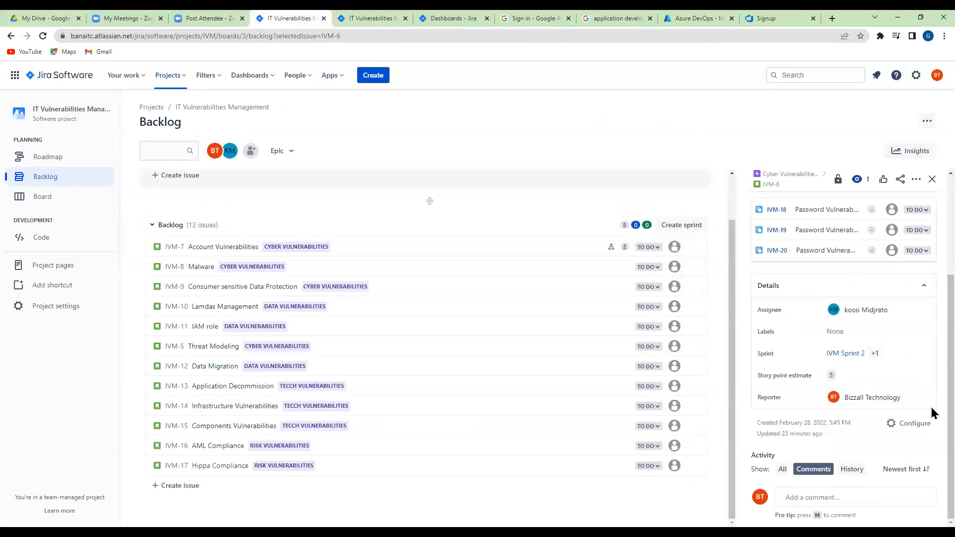
pyautogui.click(893, 424)
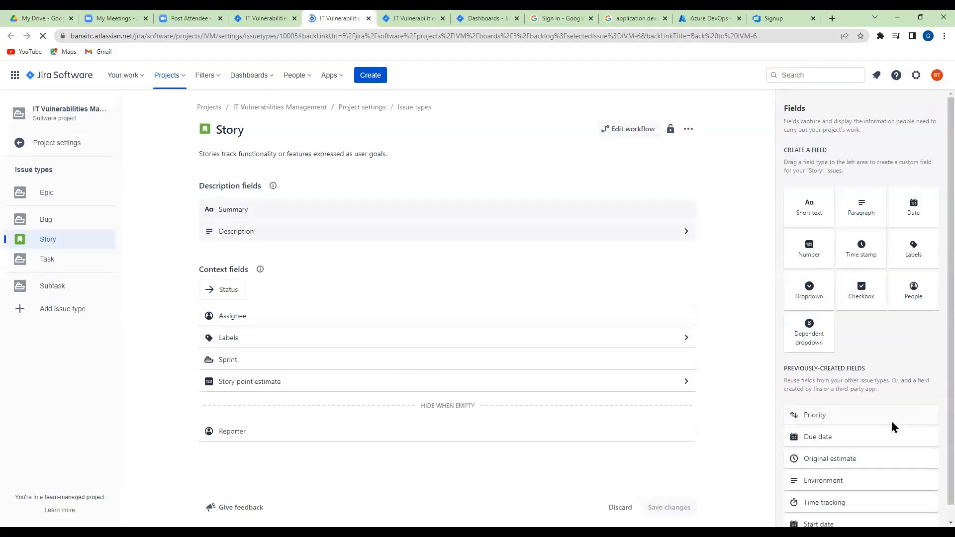
pyautogui.click(686, 232)
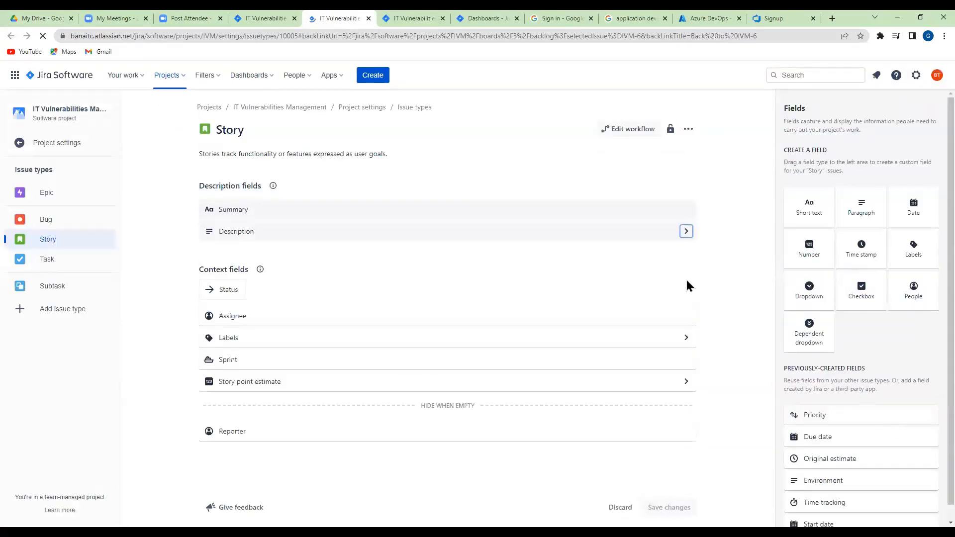
pyautogui.click(686, 232)
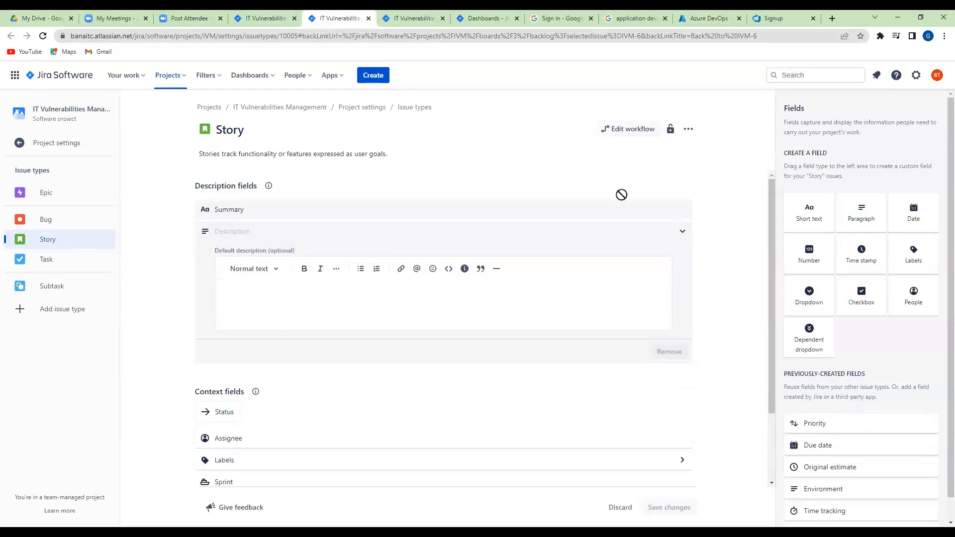
pyautogui.click(260, 19)
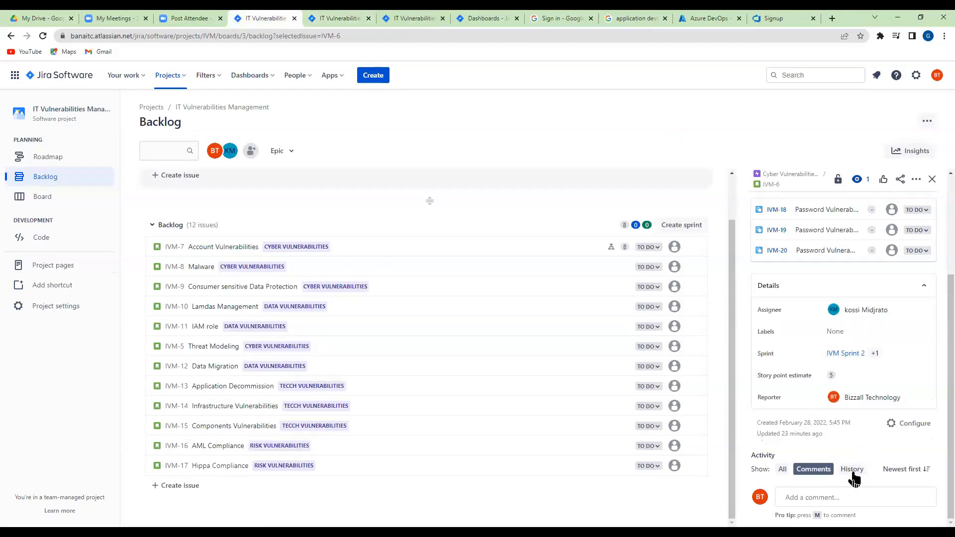
# Review the Password Vulnerabilities issue's details and show all of its activity
pyautogui.click(924, 283)
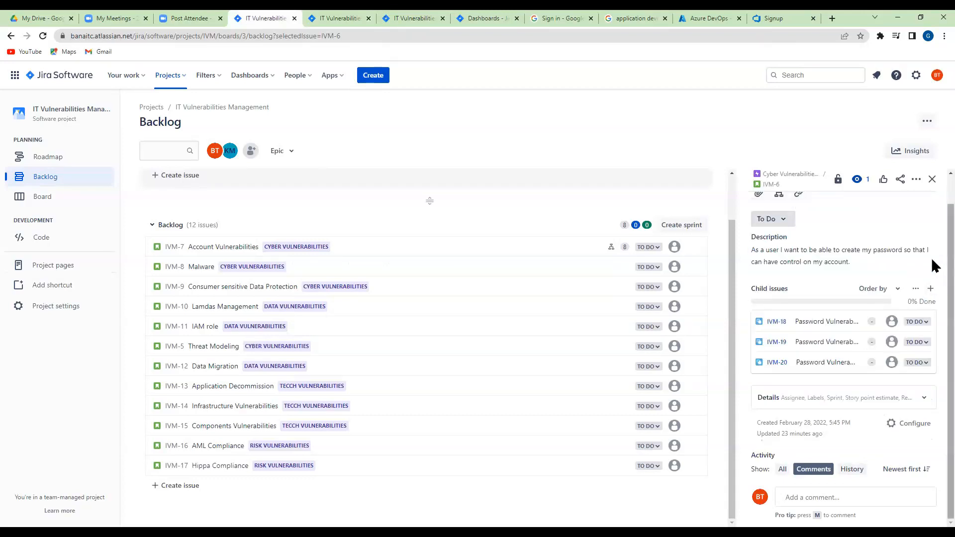
pyautogui.click(926, 404)
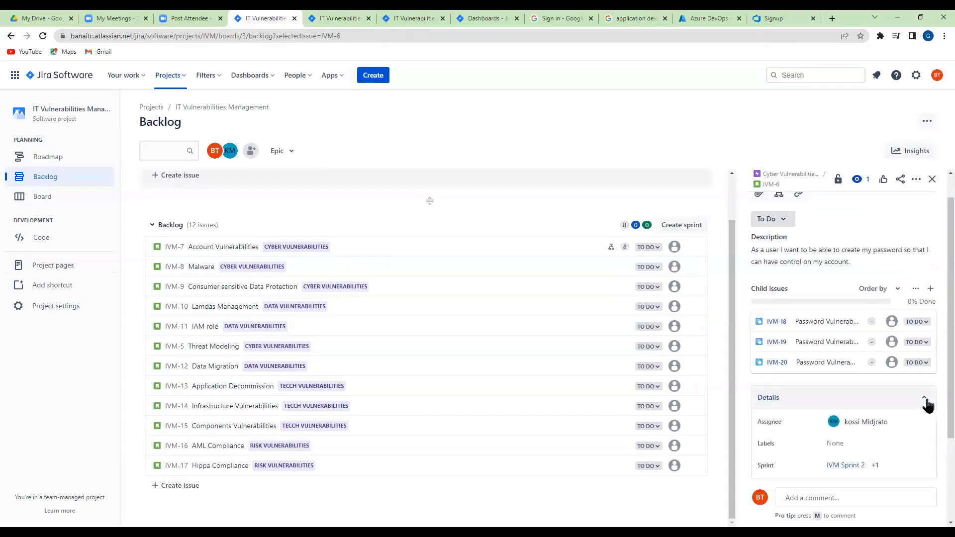
pyautogui.scroll(-2, 905, 406)
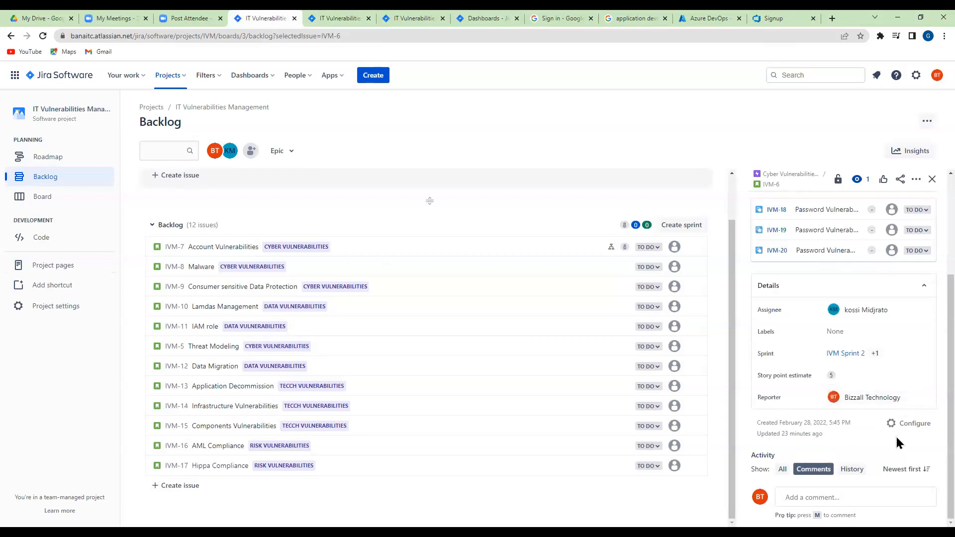
pyautogui.click(784, 470)
pyautogui.scroll(-6, 816, 443)
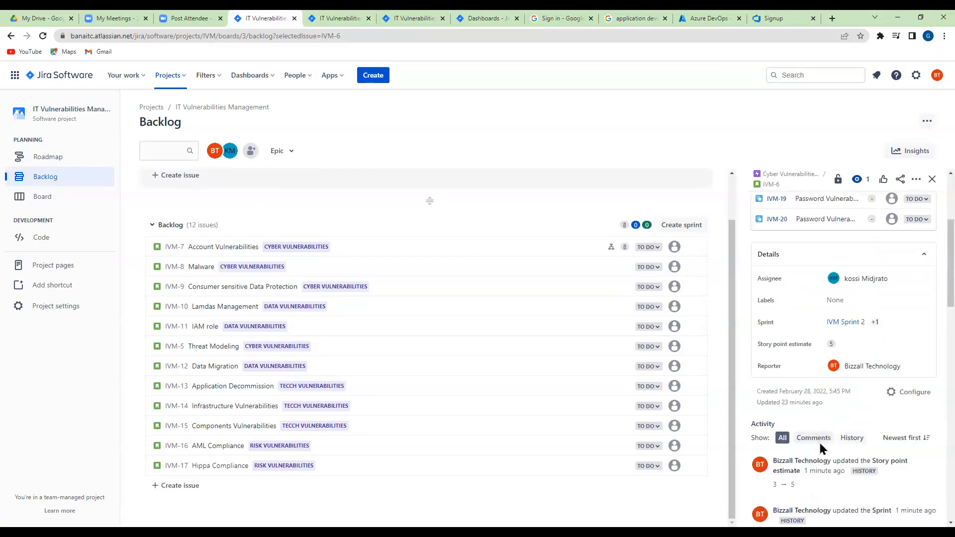
# Review the Password Vulnerabilities issue's description, child issues, details and activity, and collapse its Details section
pyautogui.scroll(10, 842, 407)
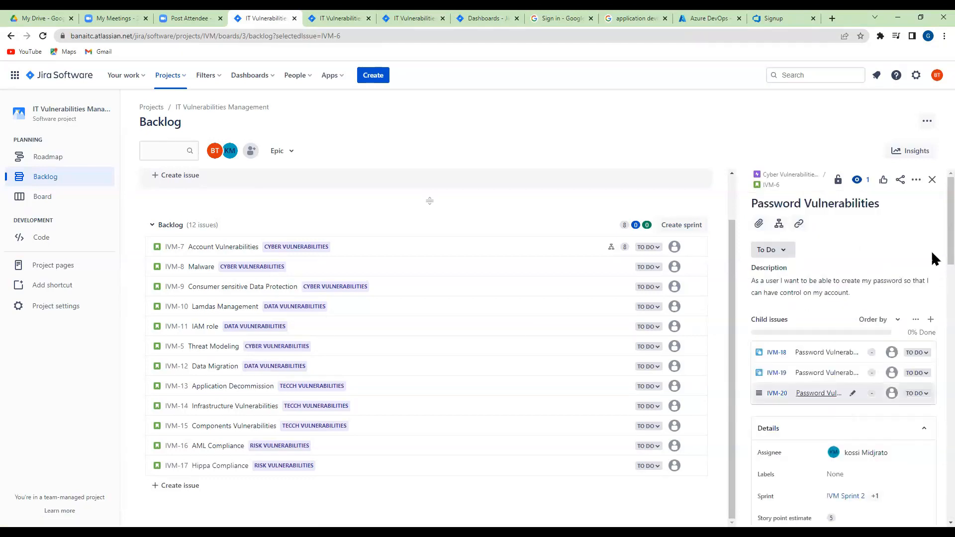
pyautogui.scroll(-5, 932, 247)
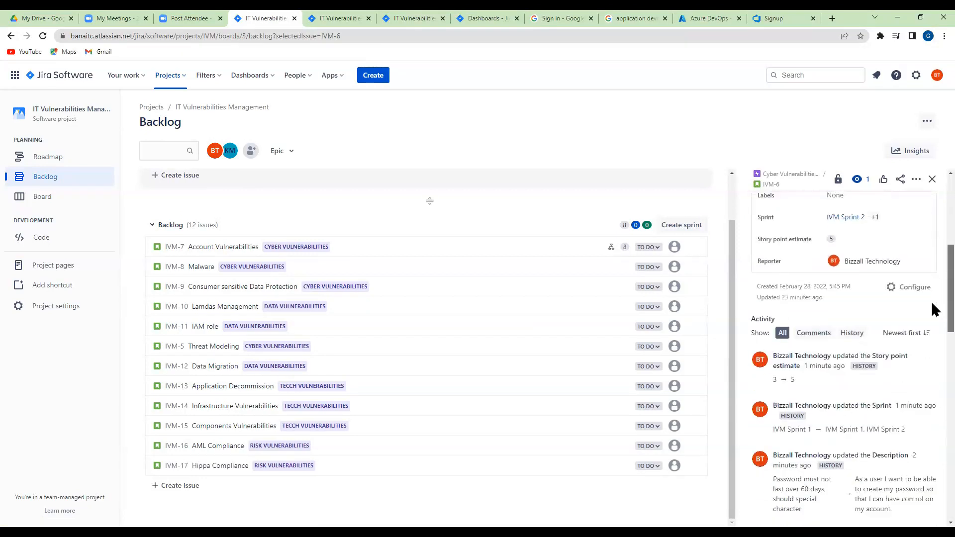
pyautogui.scroll(-1, 934, 309)
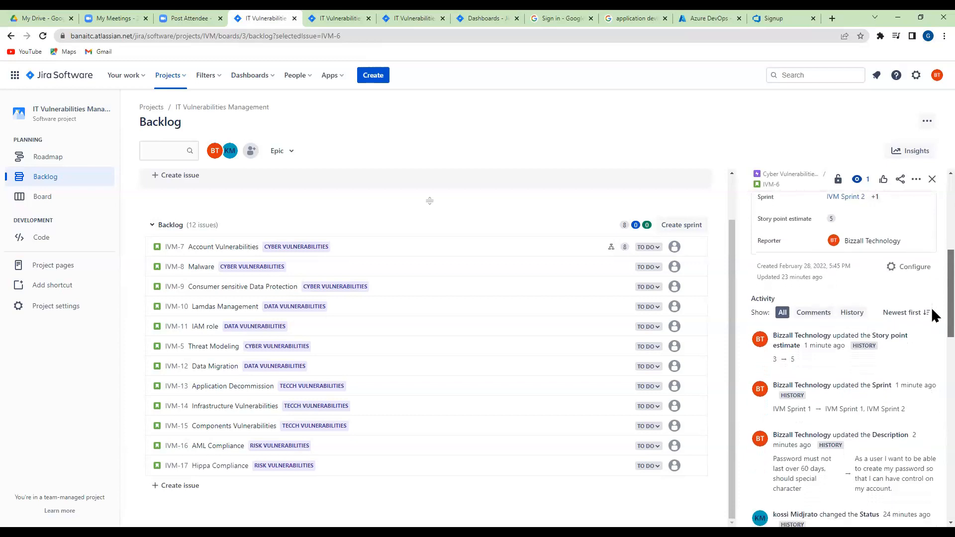
pyautogui.scroll(4, 933, 310)
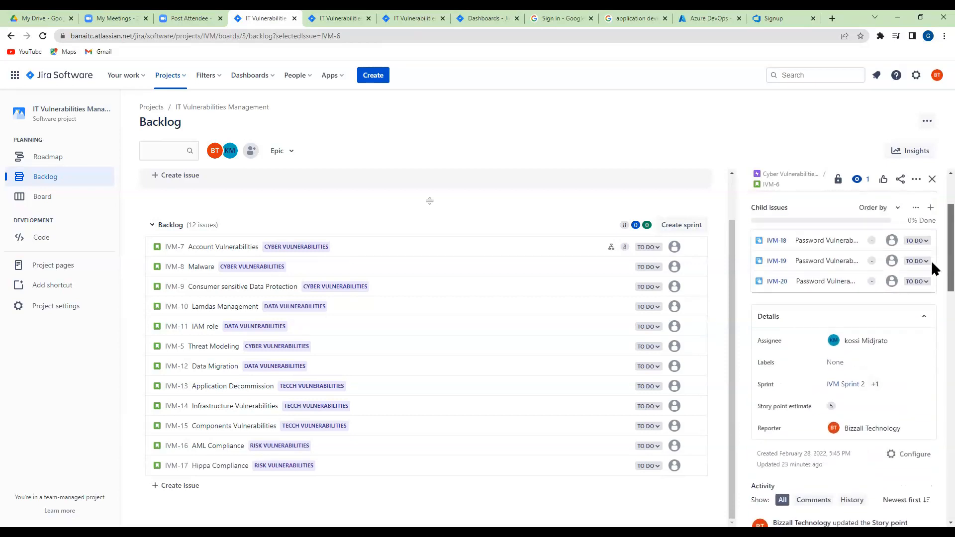
pyautogui.click(923, 321)
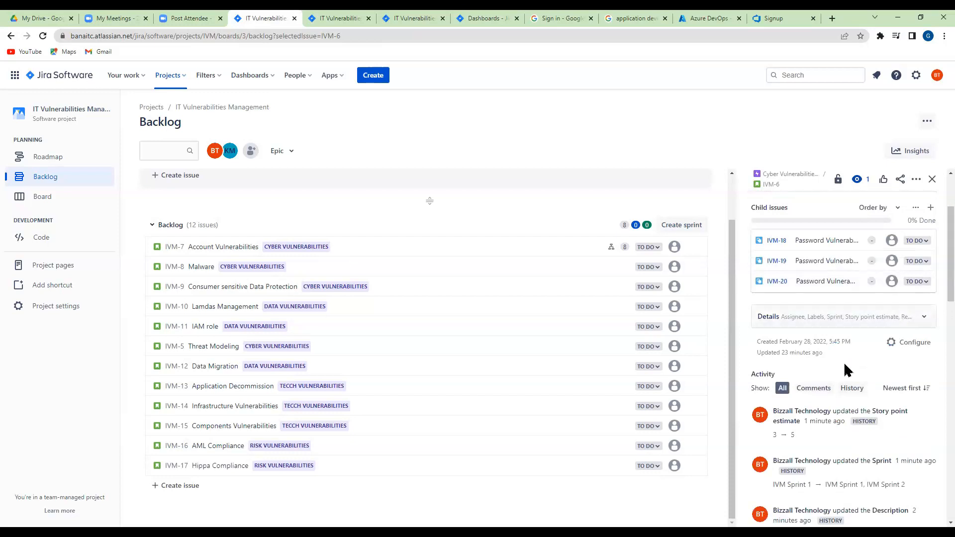
# Show the Password Vulnerabilities issue's comments and review its change history
pyautogui.click(821, 389)
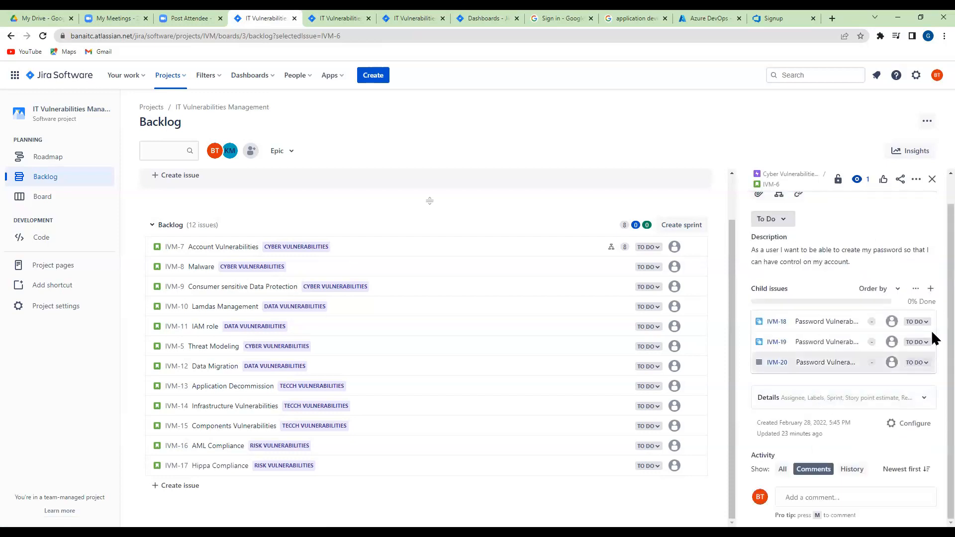
pyautogui.click(851, 469)
pyautogui.scroll(-6, 855, 428)
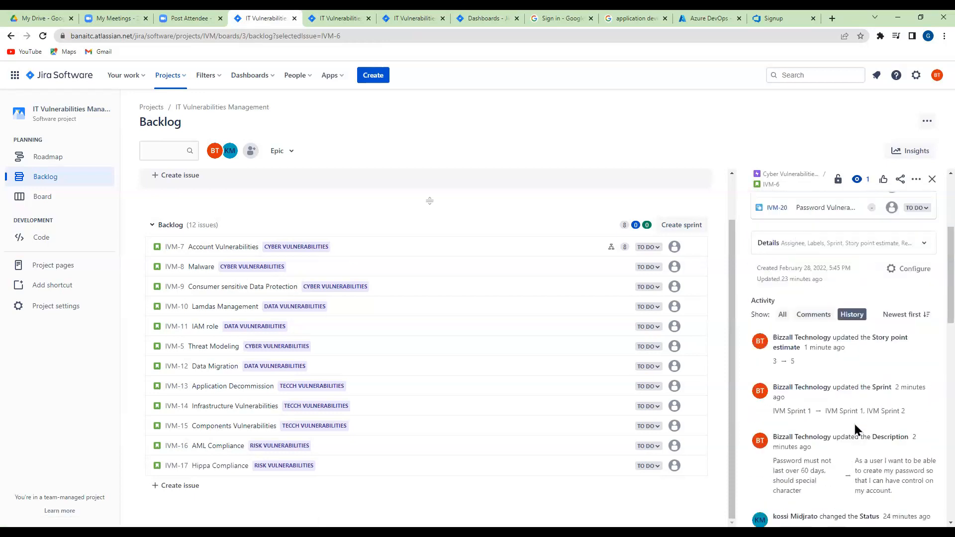
pyautogui.scroll(8, 854, 419)
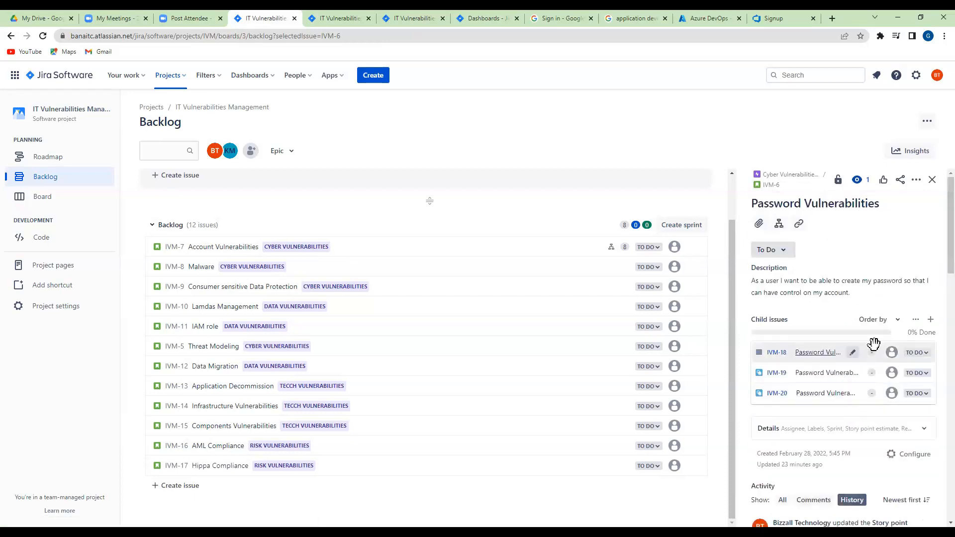
# Examine the status options and additional actions of the Password Vulnerabilities issue, and open its configuration
pyautogui.click(777, 255)
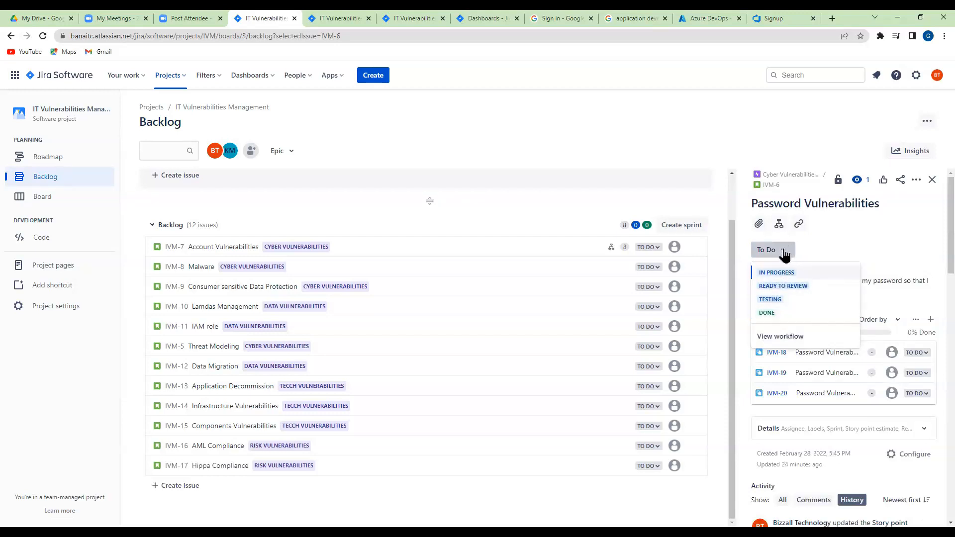
pyautogui.click(778, 251)
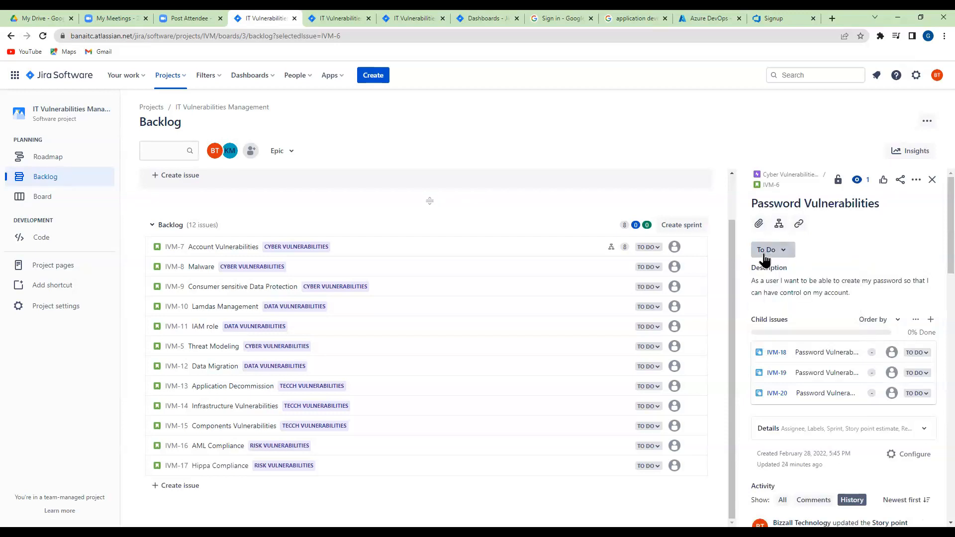
pyautogui.click(914, 181)
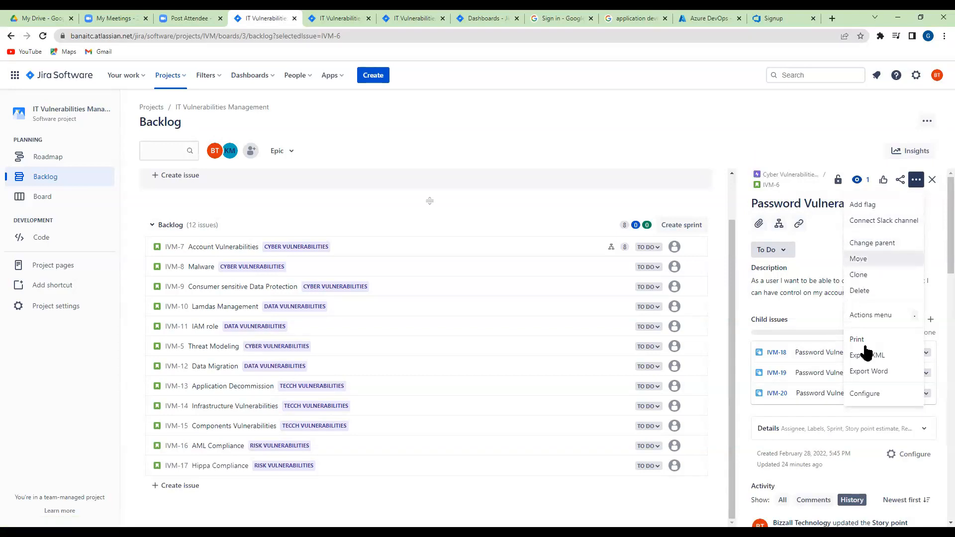
pyautogui.click(869, 394)
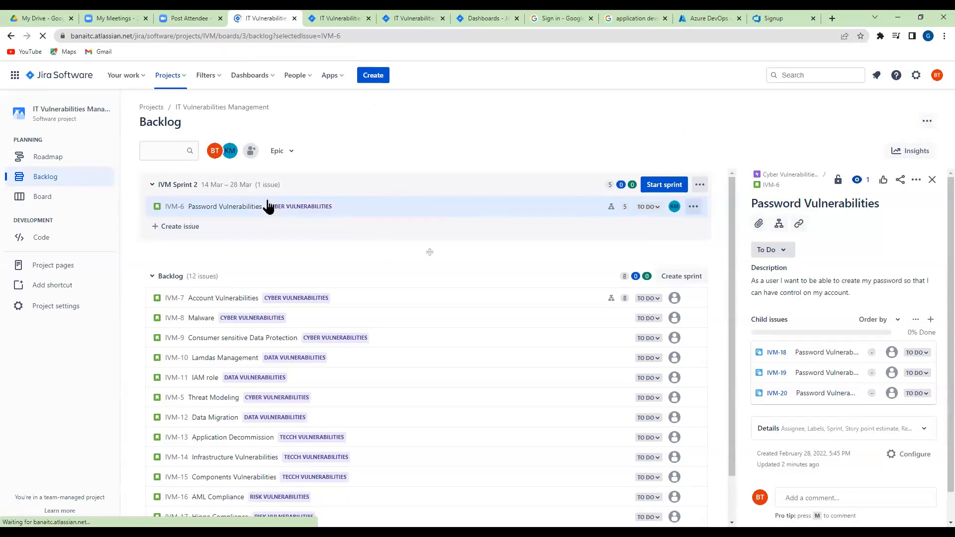
# Expand the Password Vulnerabilities issue's details, try IVM Sprint 1 as its sprint, and set the sprint to PA Sprint 1
pyautogui.scroll(-1, 834, 300)
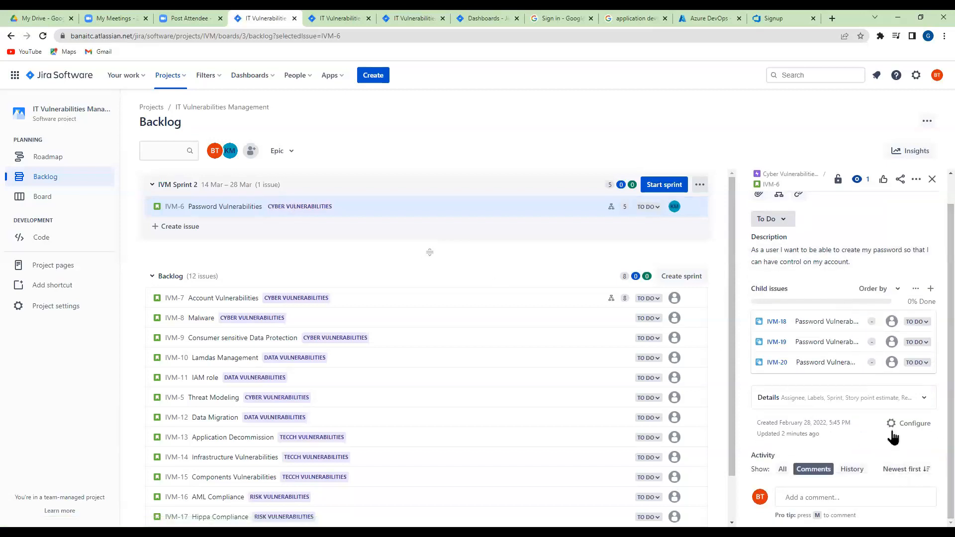
pyautogui.scroll(1, 932, 239)
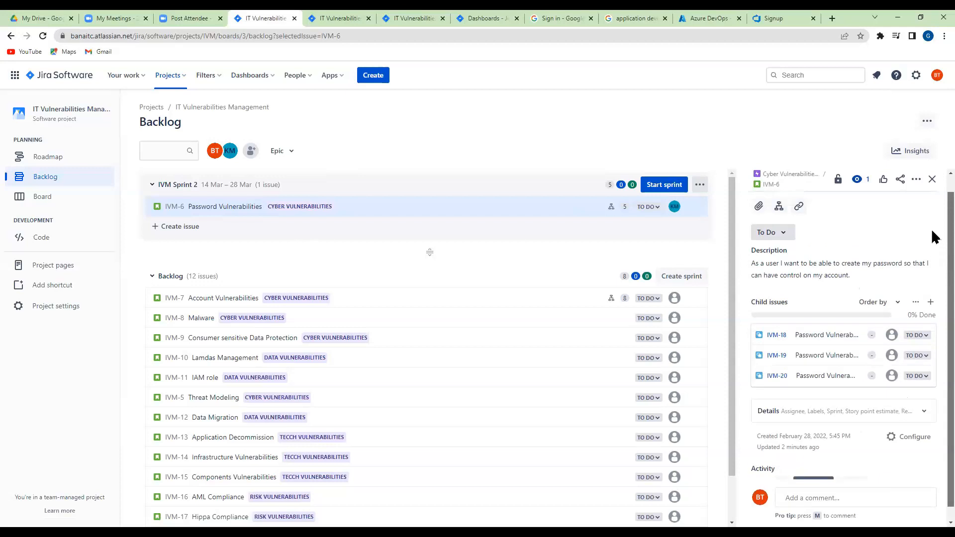
pyautogui.scroll(-1, 932, 259)
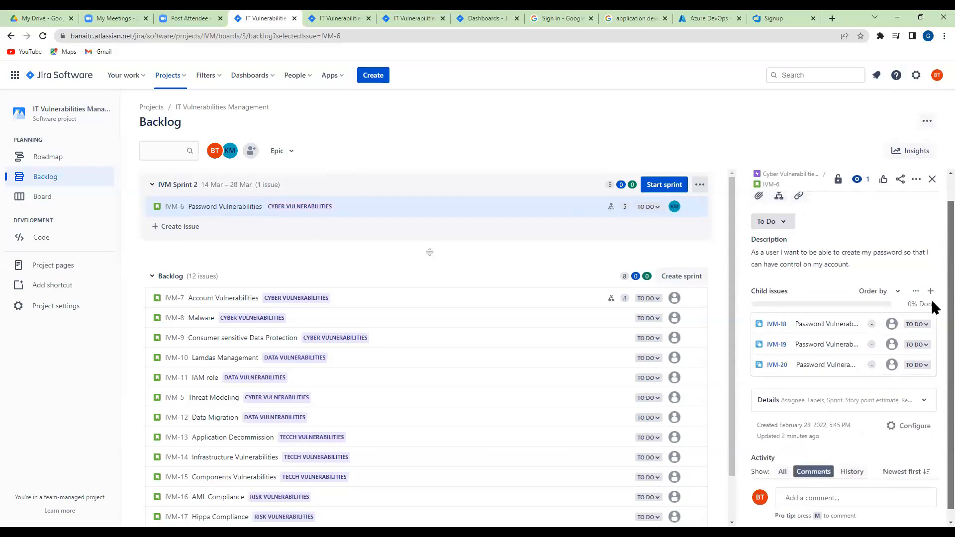
pyautogui.click(924, 399)
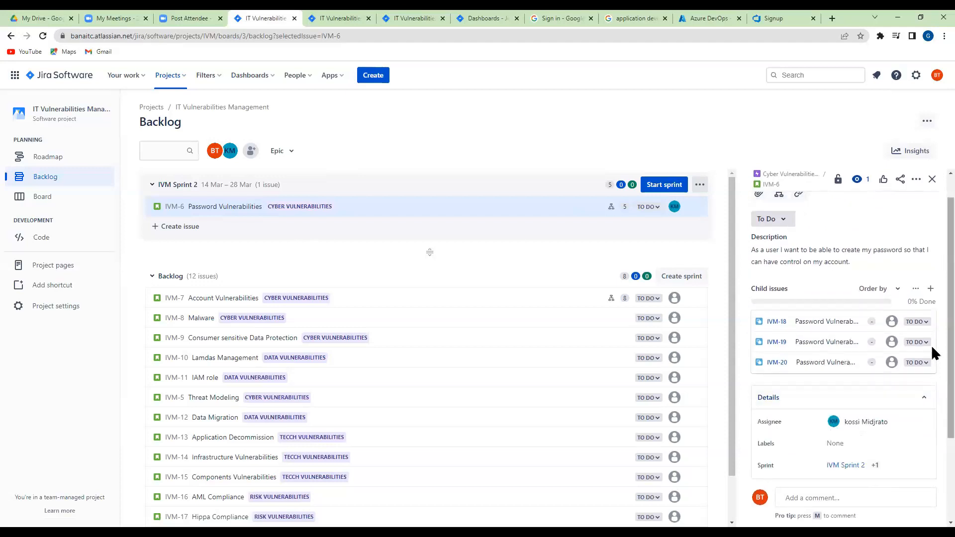
pyautogui.scroll(-3, 933, 358)
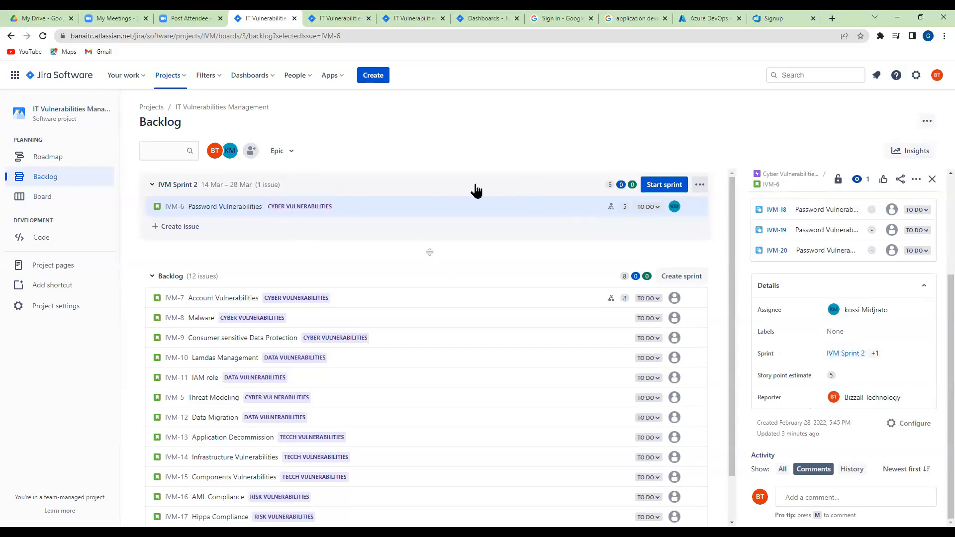
pyautogui.click(861, 353)
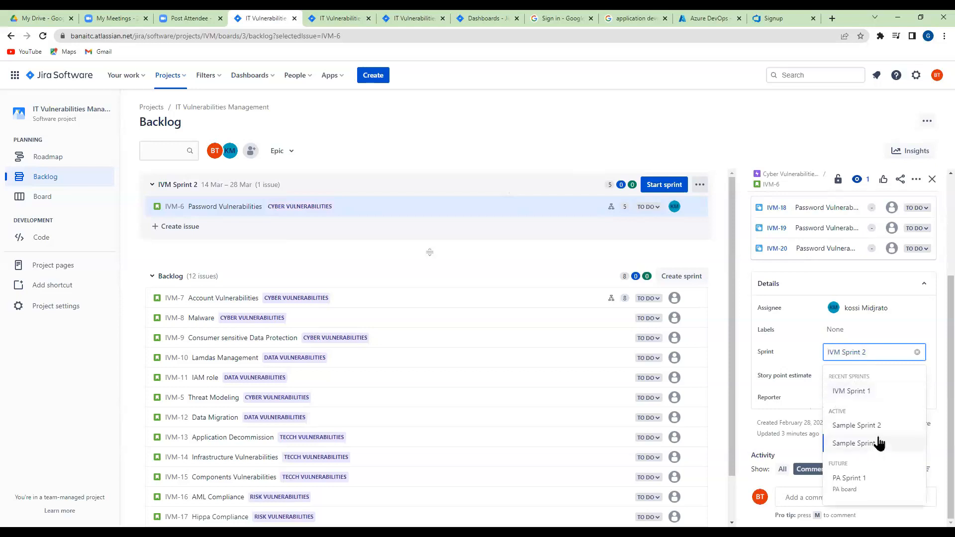
pyautogui.click(852, 393)
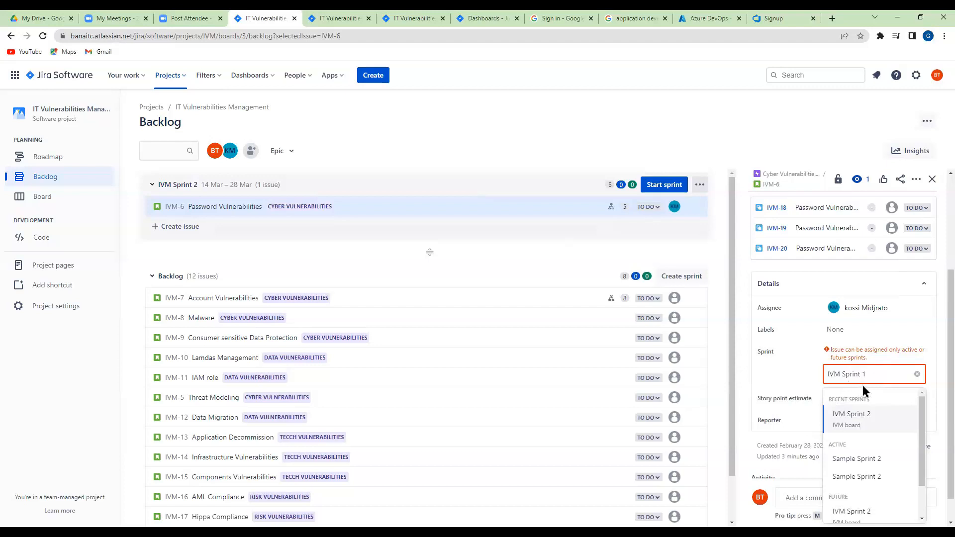
pyautogui.scroll(-1, 868, 480)
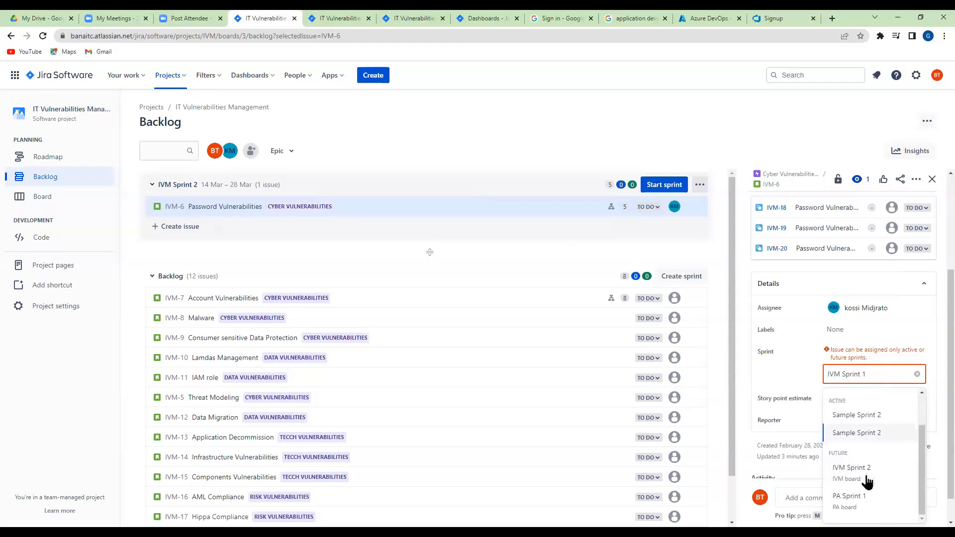
pyautogui.click(849, 500)
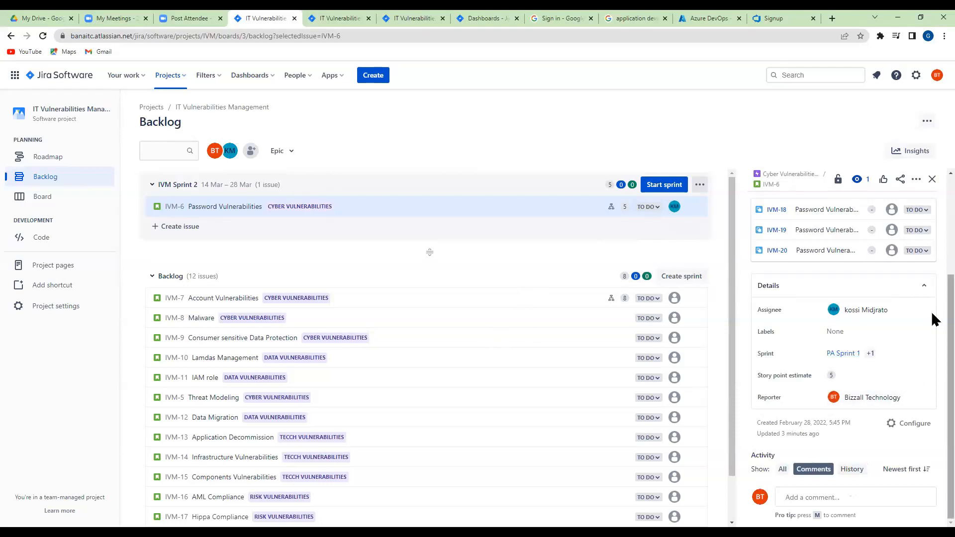
# Examine the ordering options for the child issues and the description editor, and collapse the issue's Details section
pyautogui.scroll(3, 933, 277)
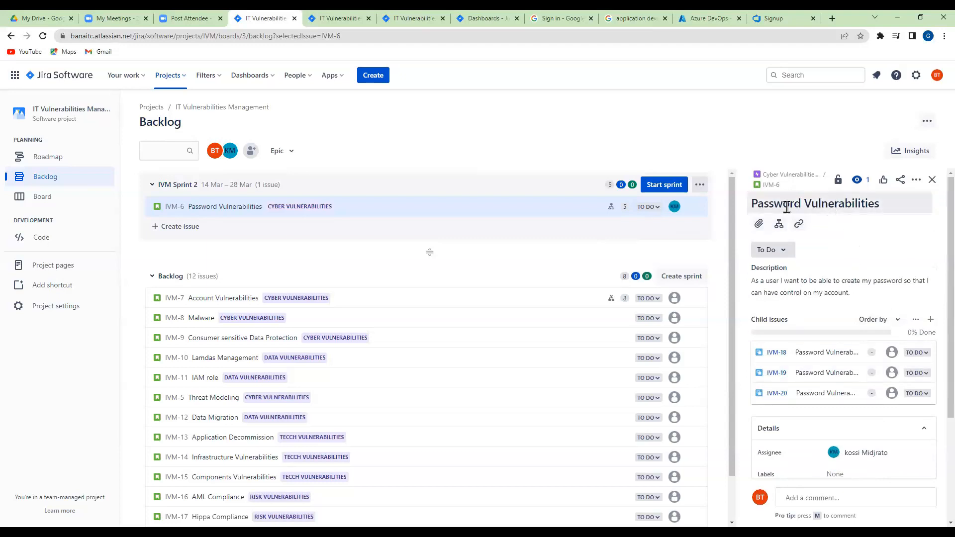
pyautogui.click(898, 322)
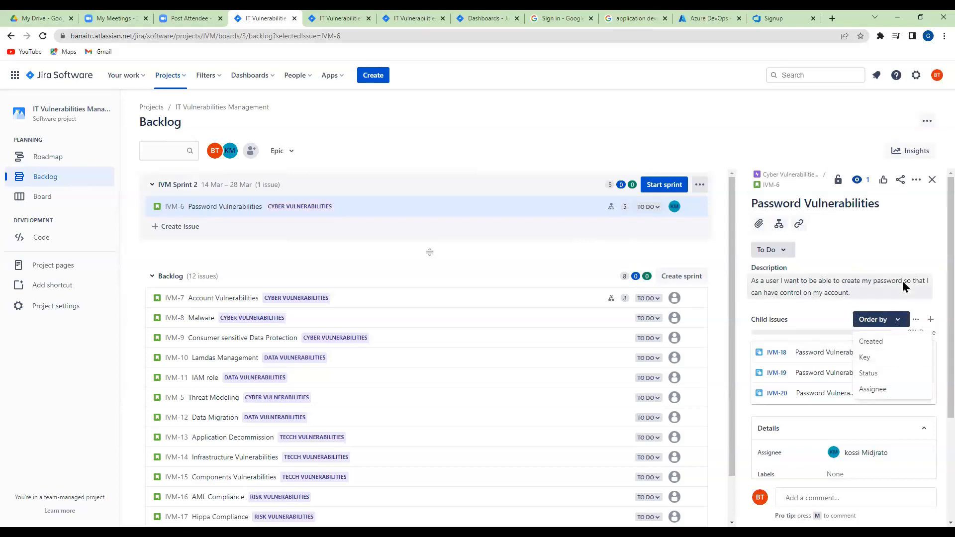
pyautogui.click(915, 319)
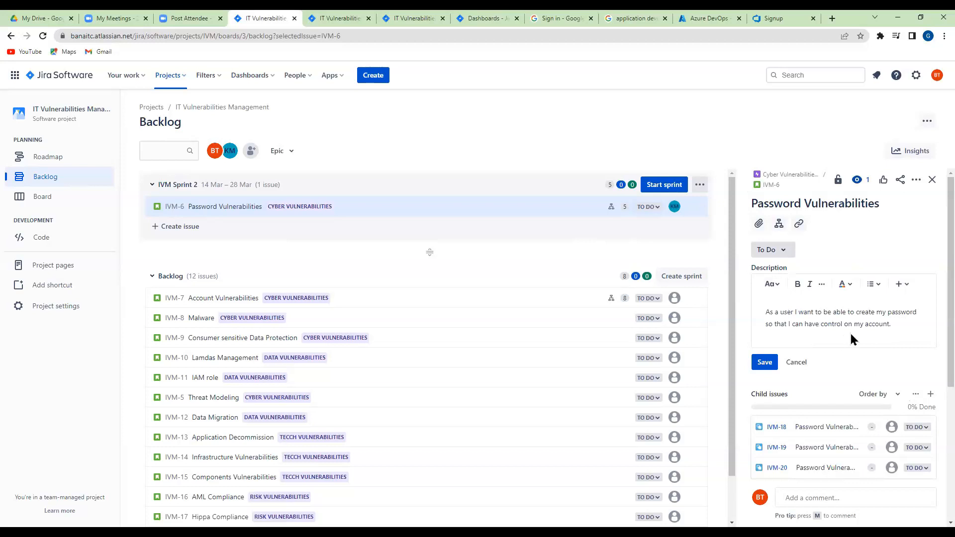
pyautogui.scroll(-4, 851, 333)
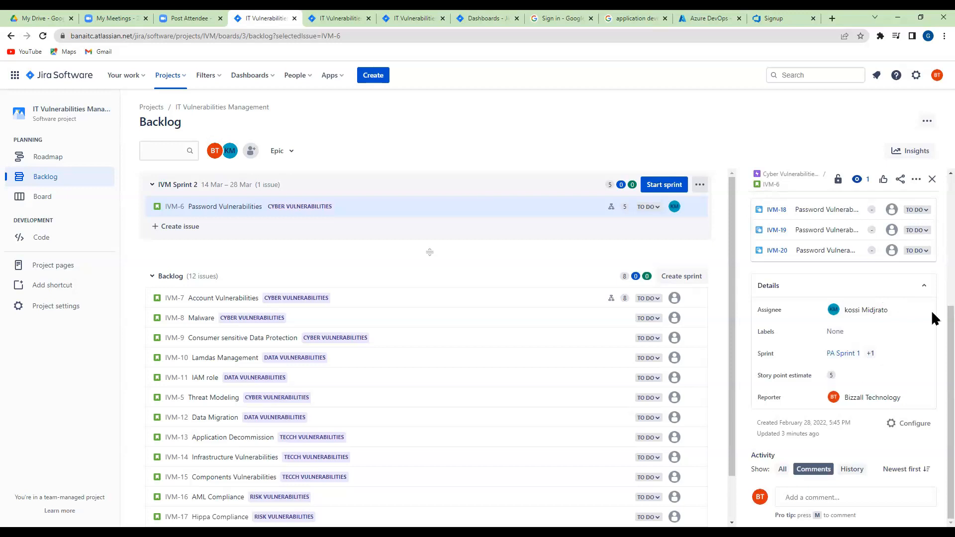
pyautogui.click(924, 292)
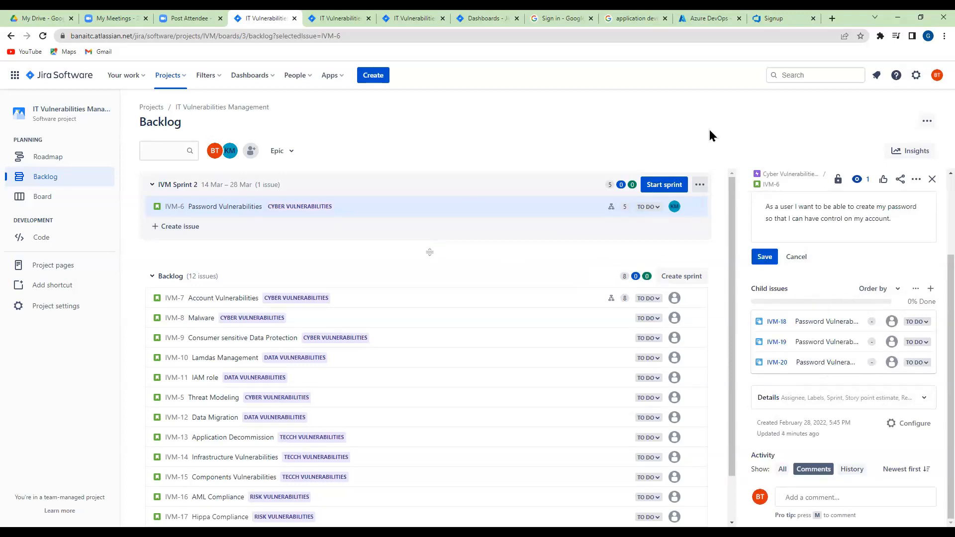
# Close the Password Vulnerabilities issue and move the Account Vulnerabilities issue from the backlog into IVM Sprint 2
pyautogui.click(932, 179)
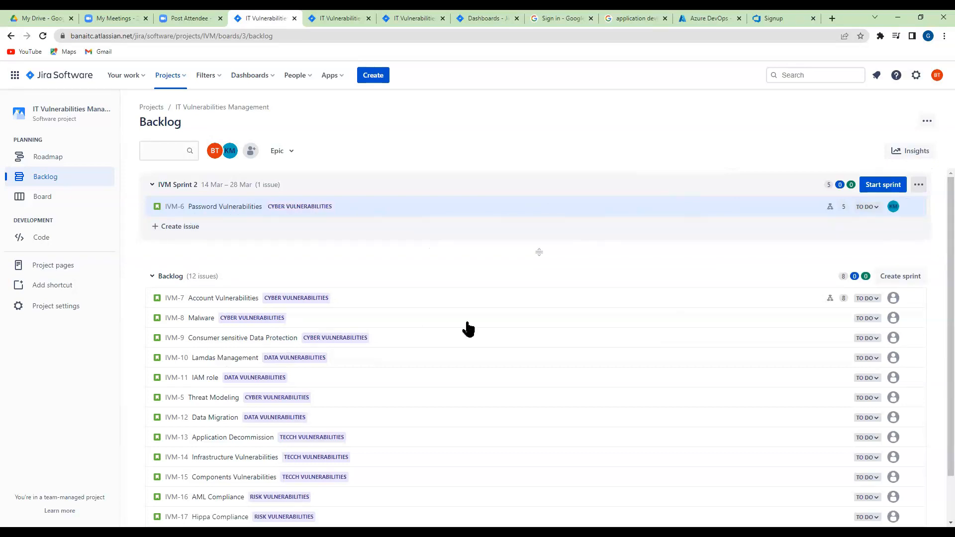
pyautogui.moveTo(217, 287); pyautogui.dragTo(219, 226)
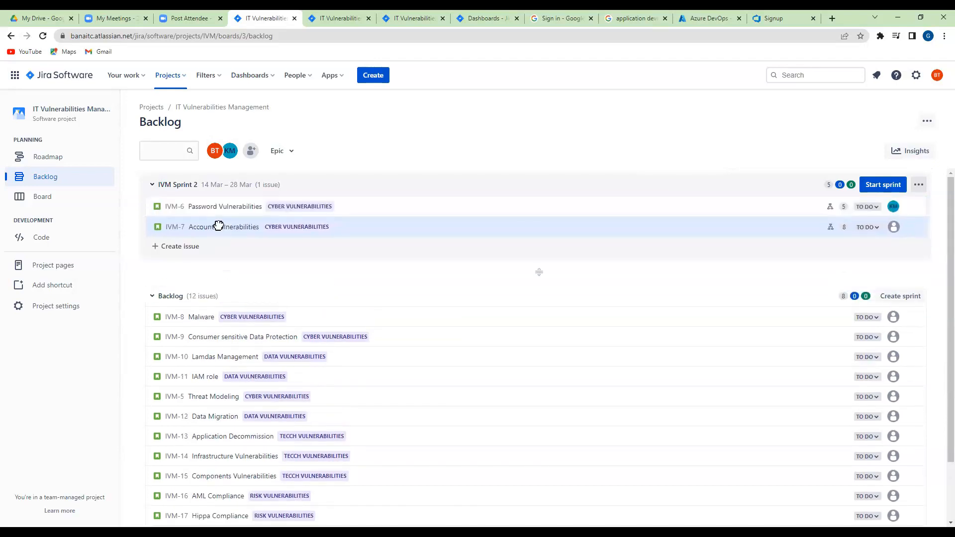
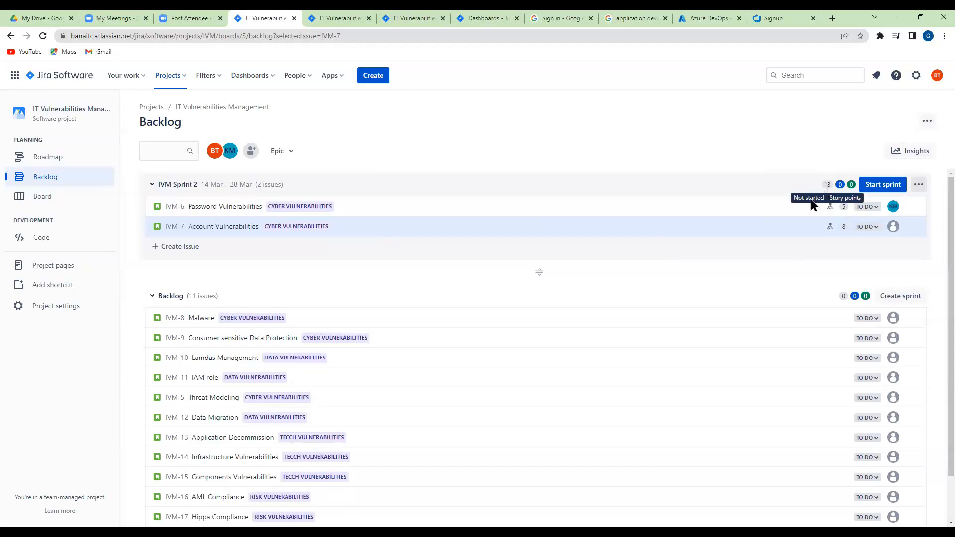
# Start IVM Sprint 2 with a duration of 2 weeks and the sprint goal "Password Design"
pyautogui.click(880, 185)
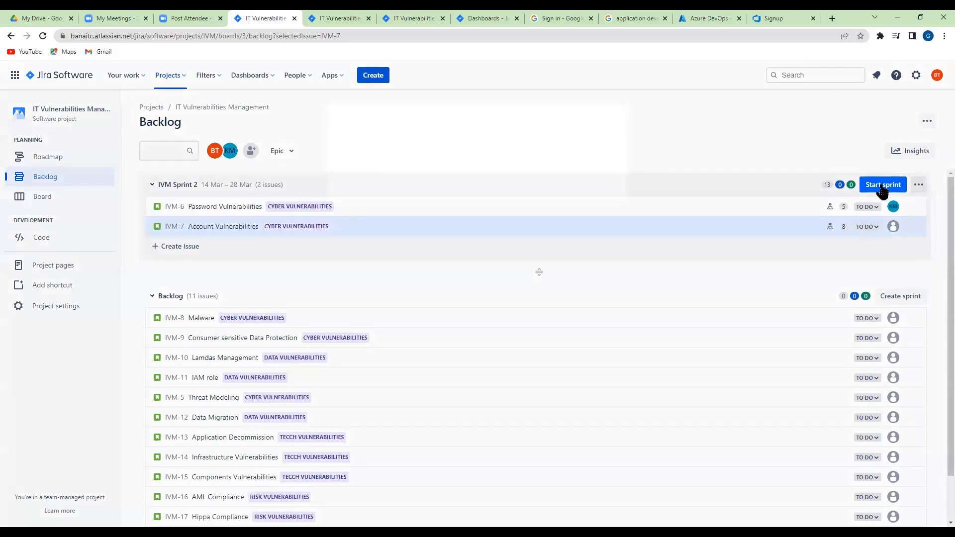
pyautogui.click(881, 186)
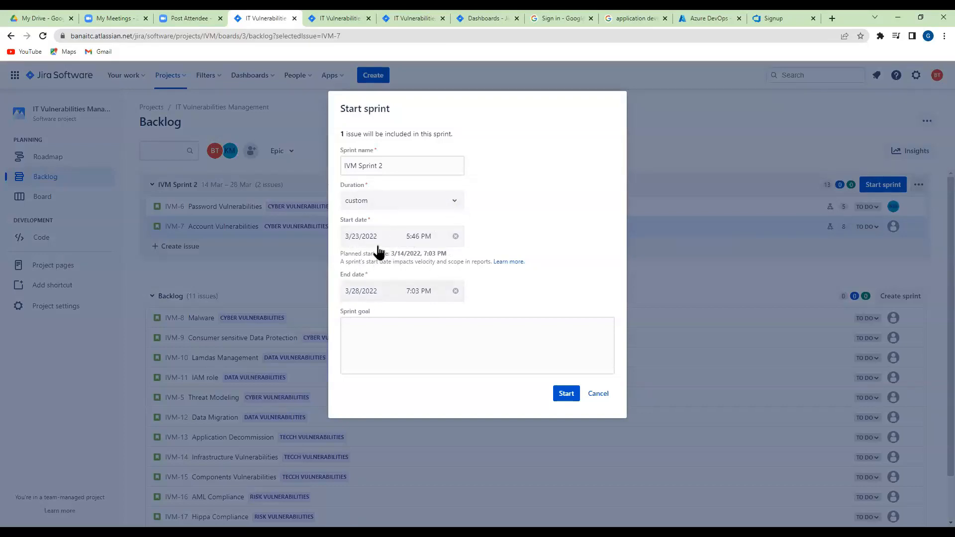
pyautogui.click(455, 204)
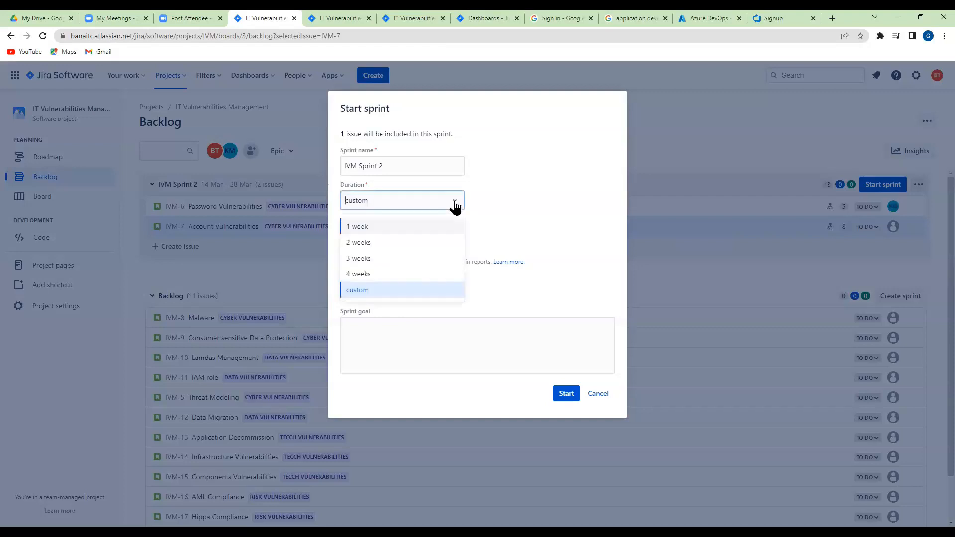
pyautogui.click(356, 242)
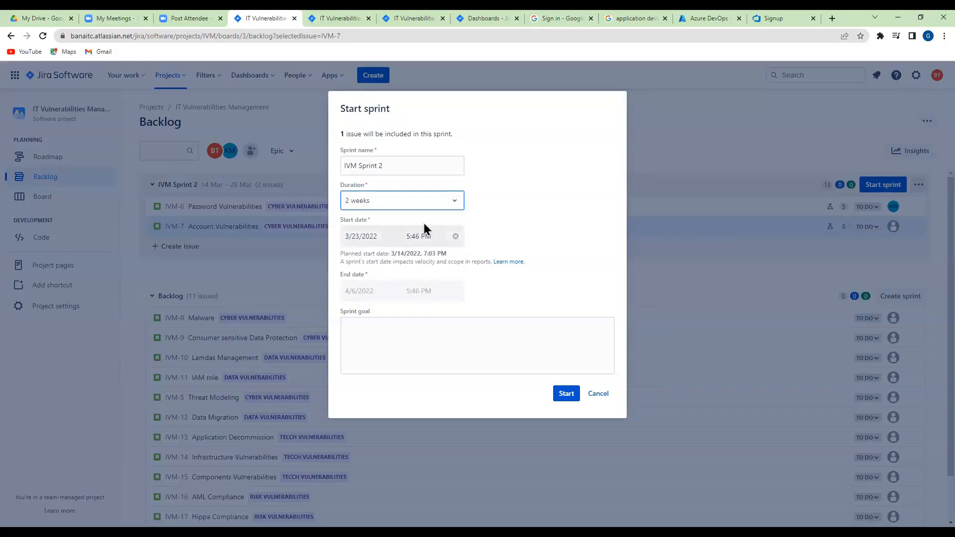
pyautogui.click(371, 328)
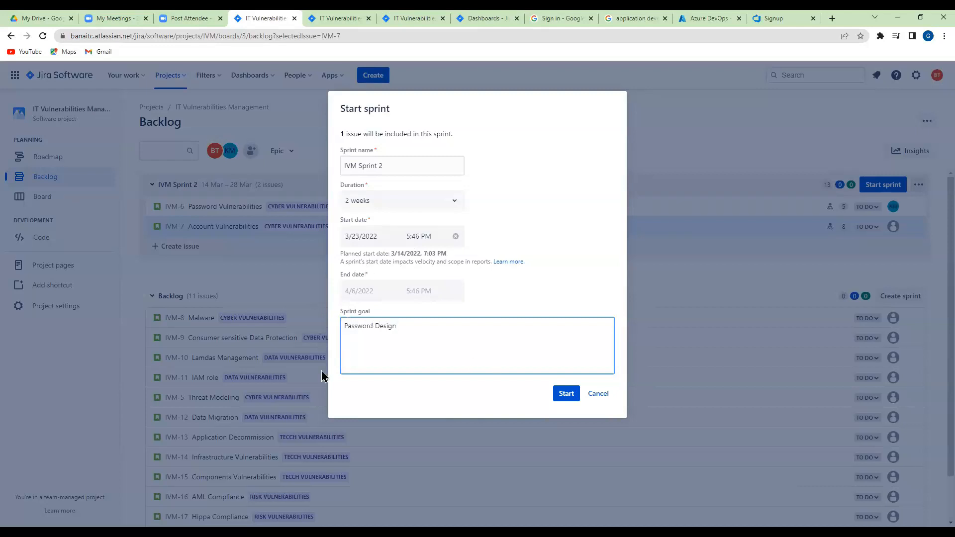
pyautogui.click(566, 394)
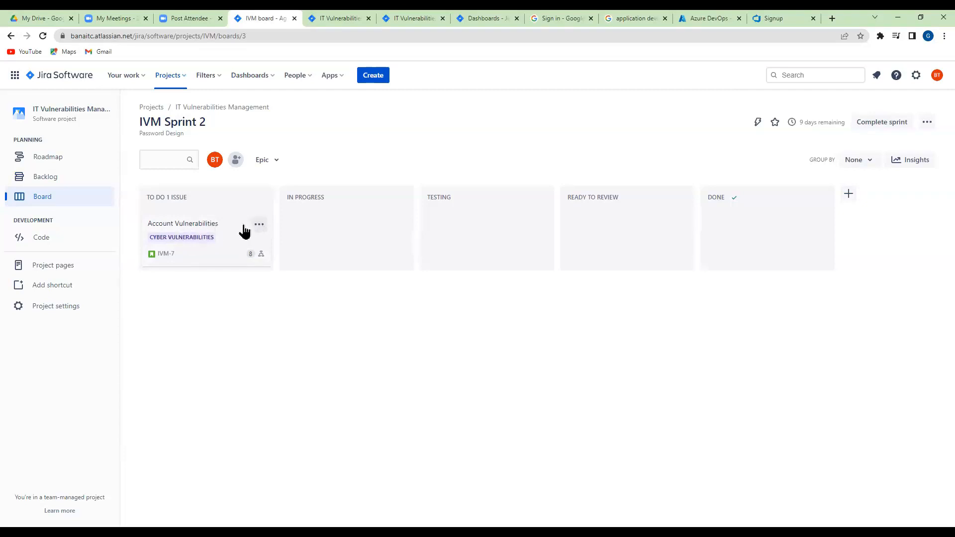
# Move Account Vulnerabilities to In Progress on the board, and move the Password Vulnerabilities issue from the backlog into IVM Sprint 2
pyautogui.moveTo(244, 231); pyautogui.dragTo(359, 240)
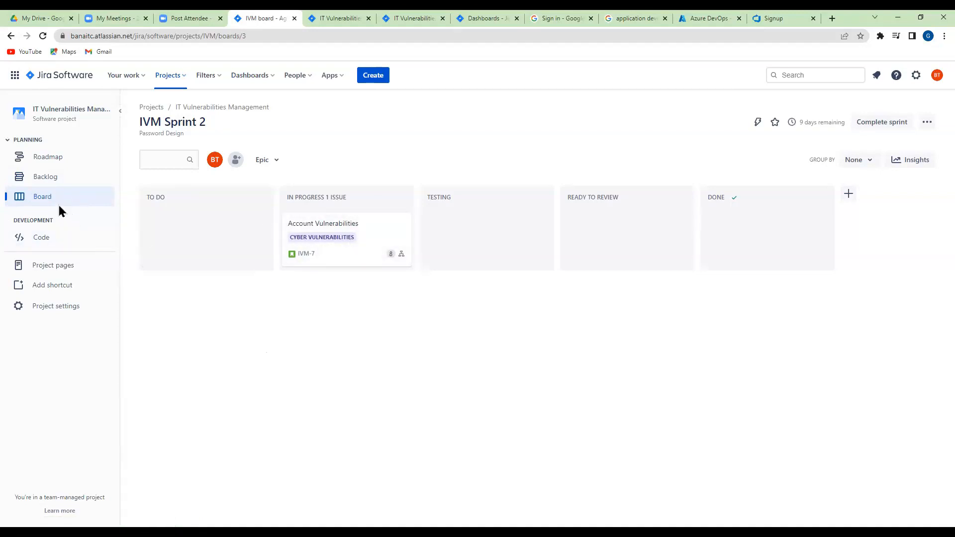
pyautogui.click(44, 180)
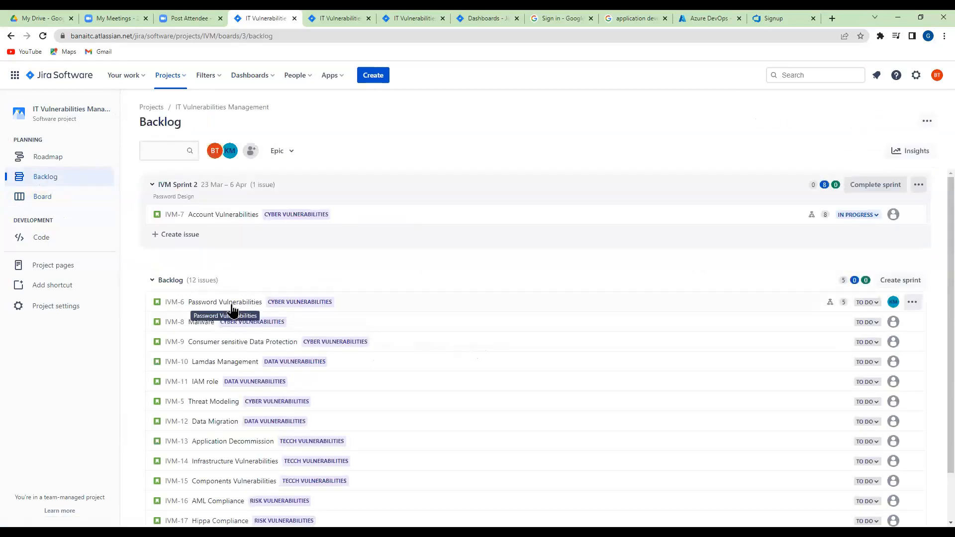
pyautogui.rightClick(791, 305)
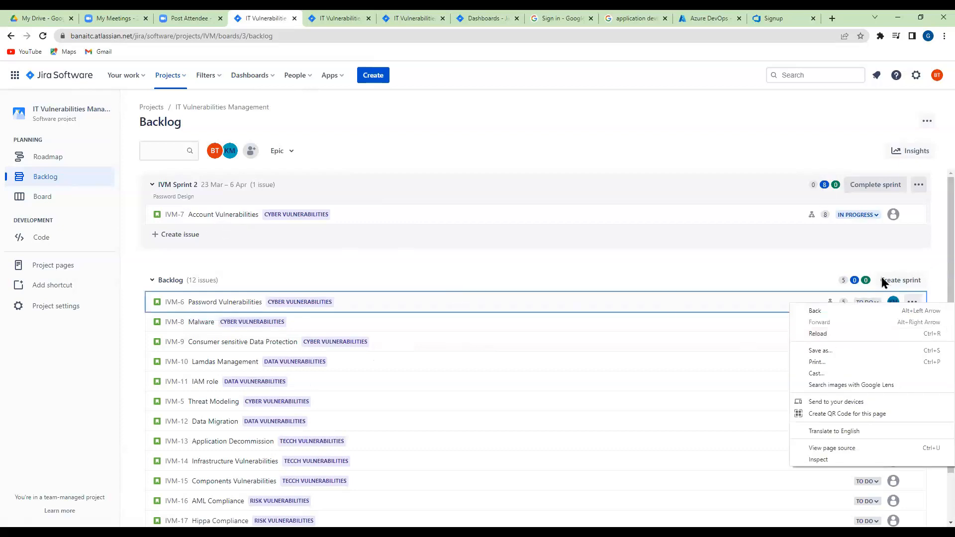
pyautogui.click(912, 302)
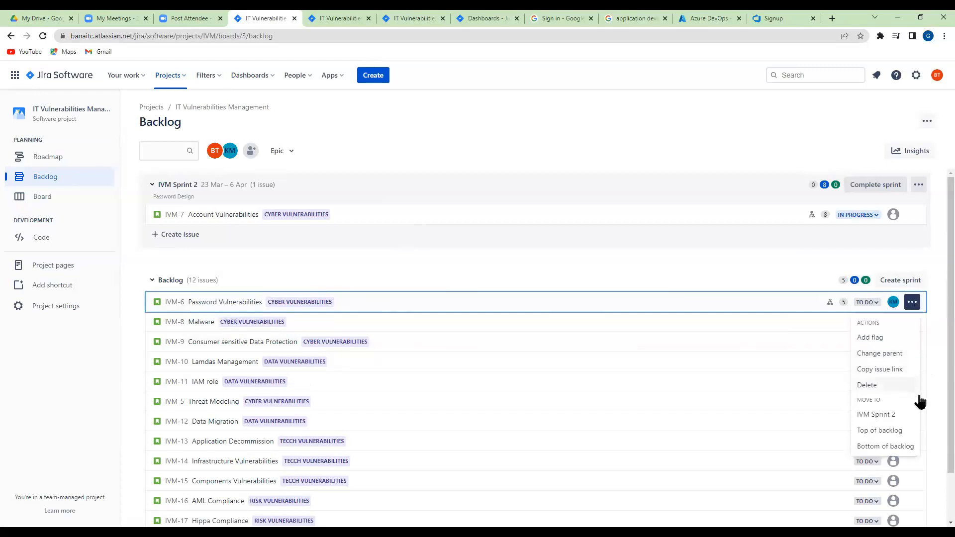
pyautogui.click(881, 415)
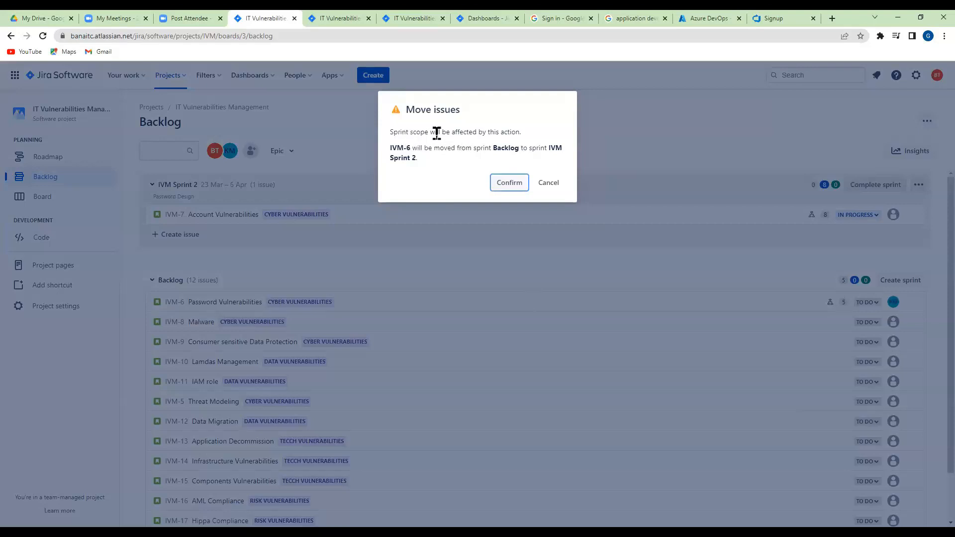
pyautogui.click(514, 184)
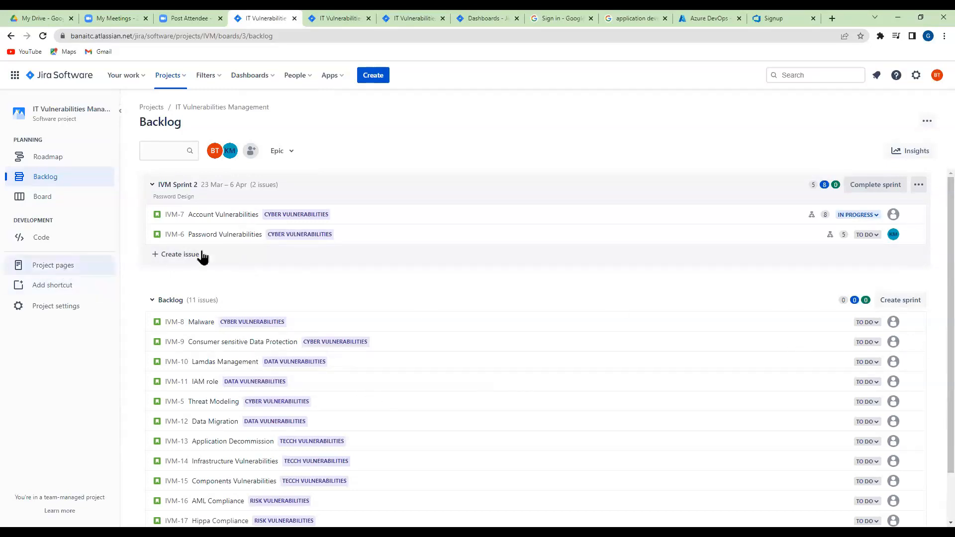
# On the IVM Sprint 2 board, move Account Vulnerabilities back to To Do and Password Vulnerabilities to Done
pyautogui.click(34, 204)
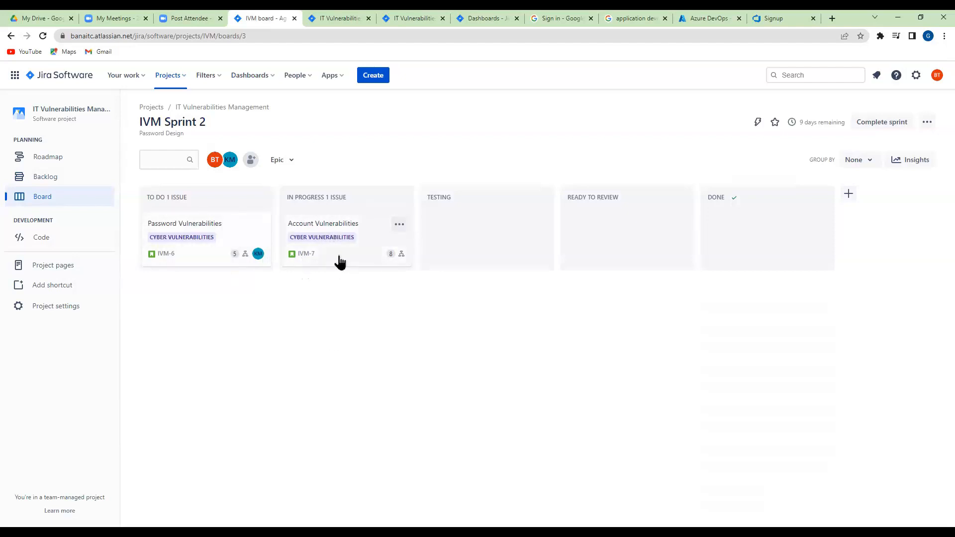
pyautogui.moveTo(357, 229); pyautogui.dragTo(226, 309)
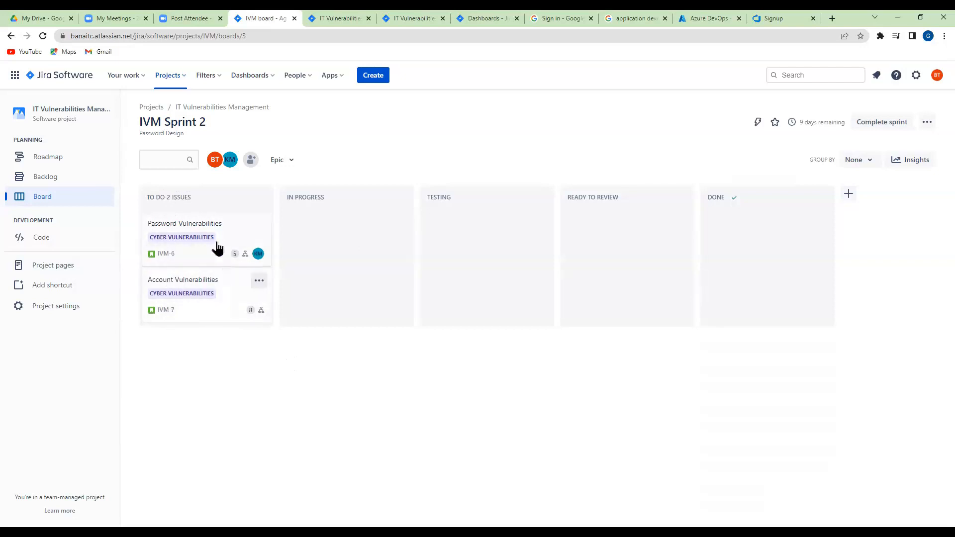
pyautogui.moveTo(215, 239); pyautogui.dragTo(327, 204)
pyautogui.moveTo(281, 250); pyautogui.dragTo(796, 237)
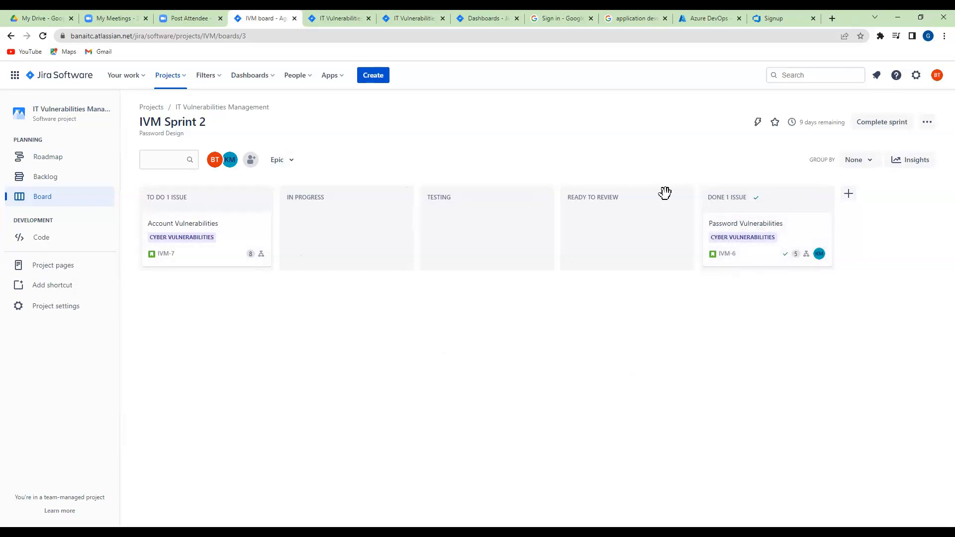
# Examine the board's grouping options, the IVM Sprint 2 insights, and the actions available for the Password Vulnerabilities issue
pyautogui.click(871, 162)
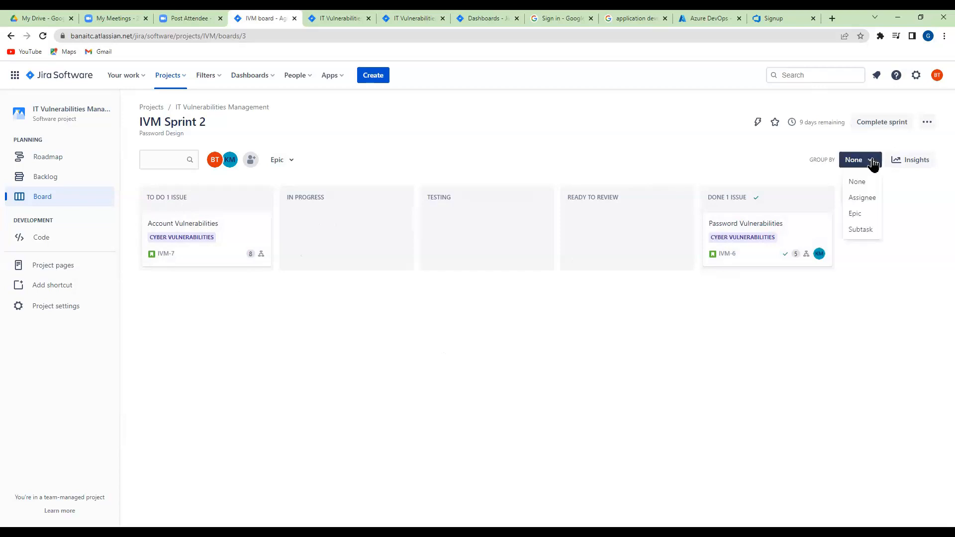
pyautogui.click(806, 162)
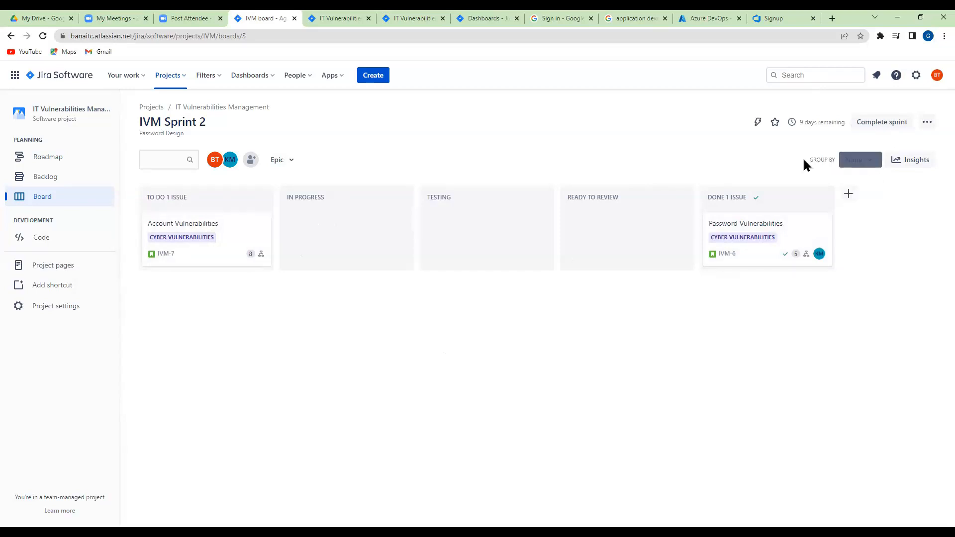
pyautogui.click(914, 166)
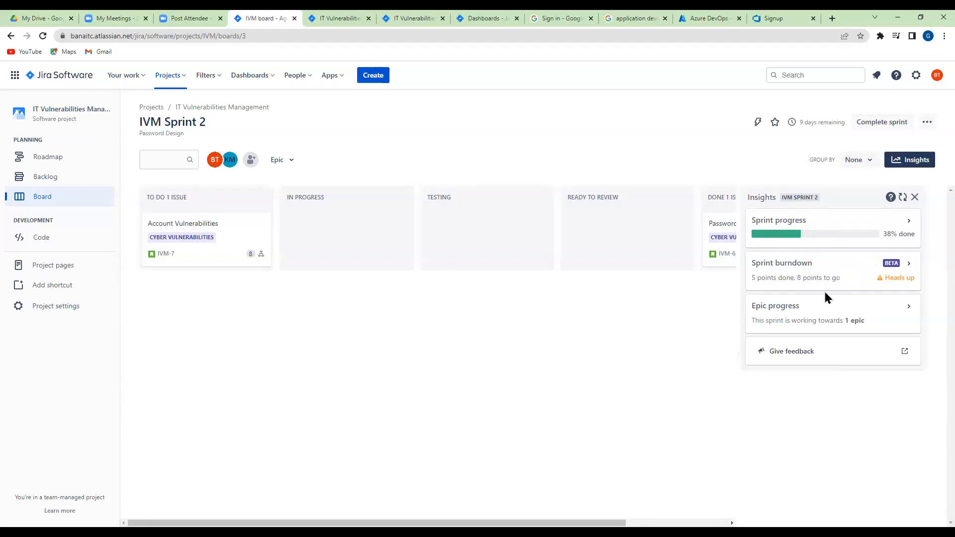
pyautogui.click(915, 197)
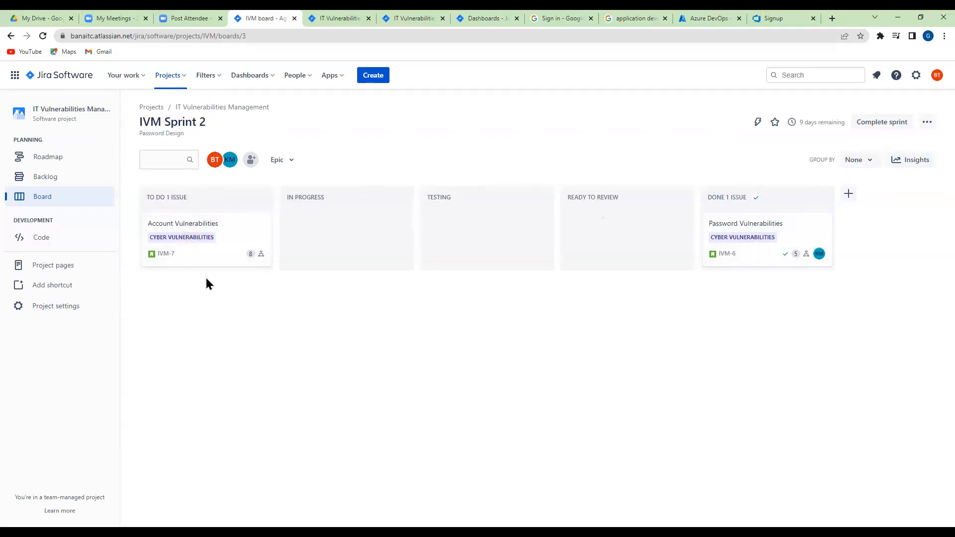
pyautogui.rightClick(714, 223)
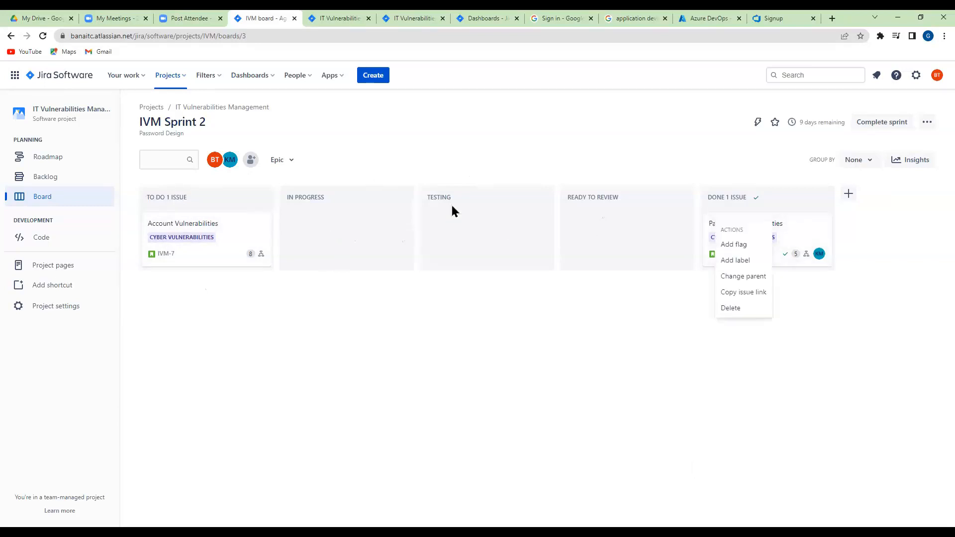
pyautogui.click(357, 234)
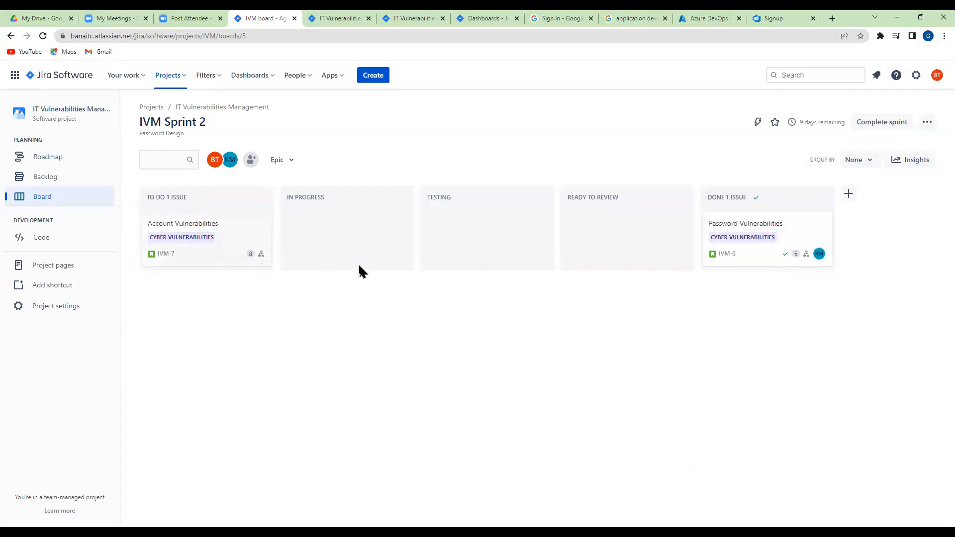
# On the Vulnerabilities 1 project's board, move API Secret from To Do to In Progress and Patching from In Progress to Testing
pyautogui.click(184, 79)
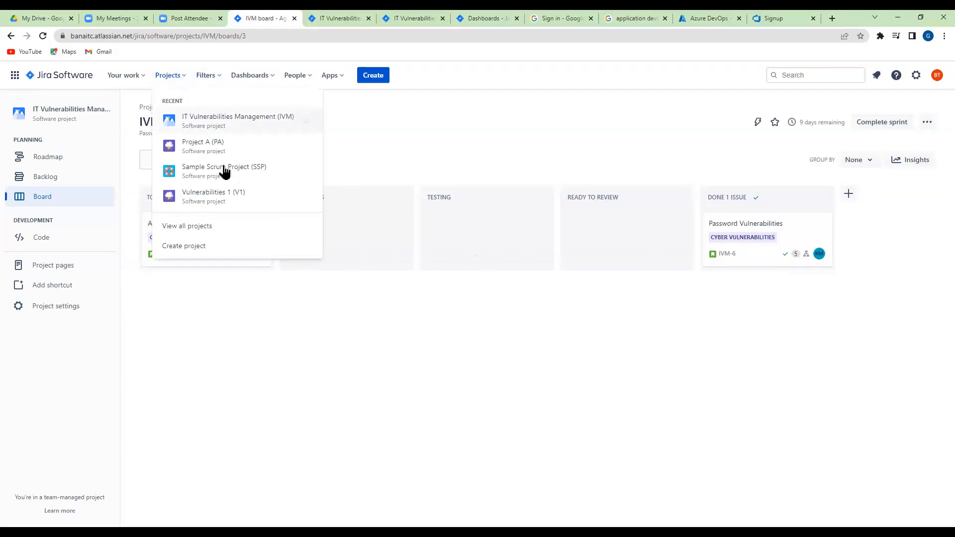
pyautogui.click(211, 123)
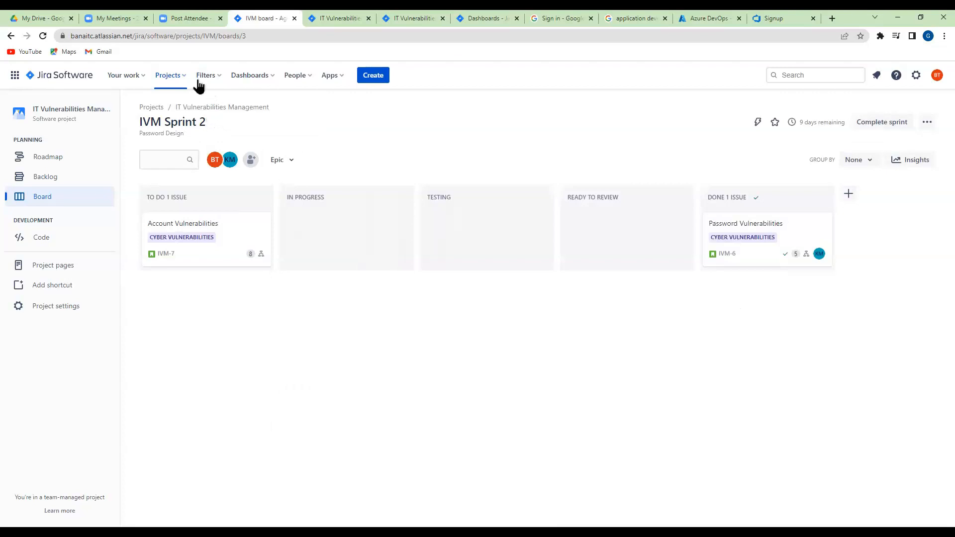
pyautogui.click(184, 79)
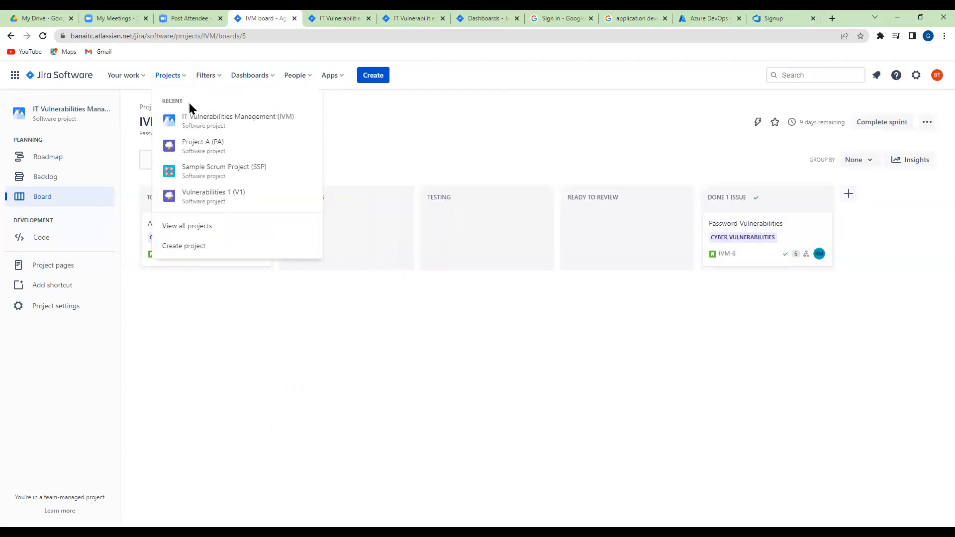
pyautogui.click(214, 192)
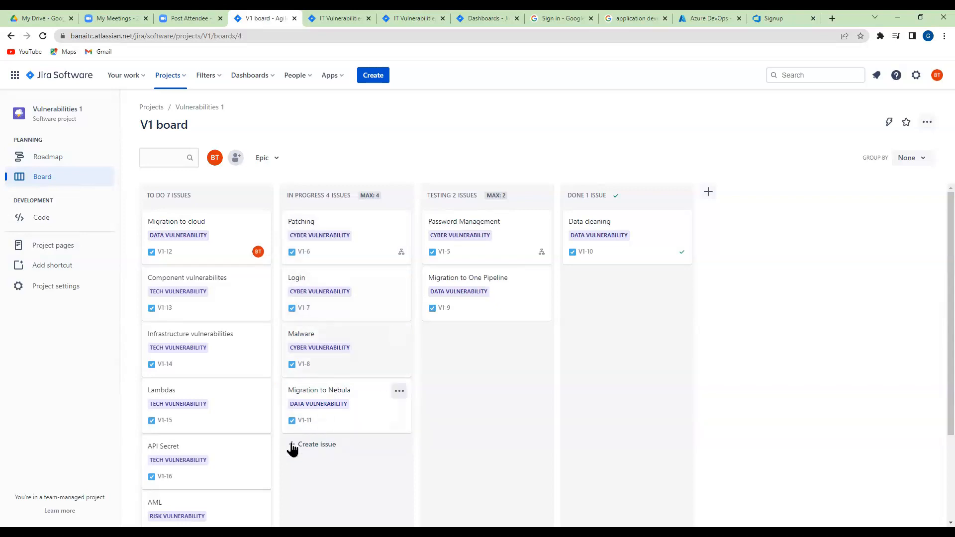
pyautogui.moveTo(193, 464); pyautogui.dragTo(352, 429)
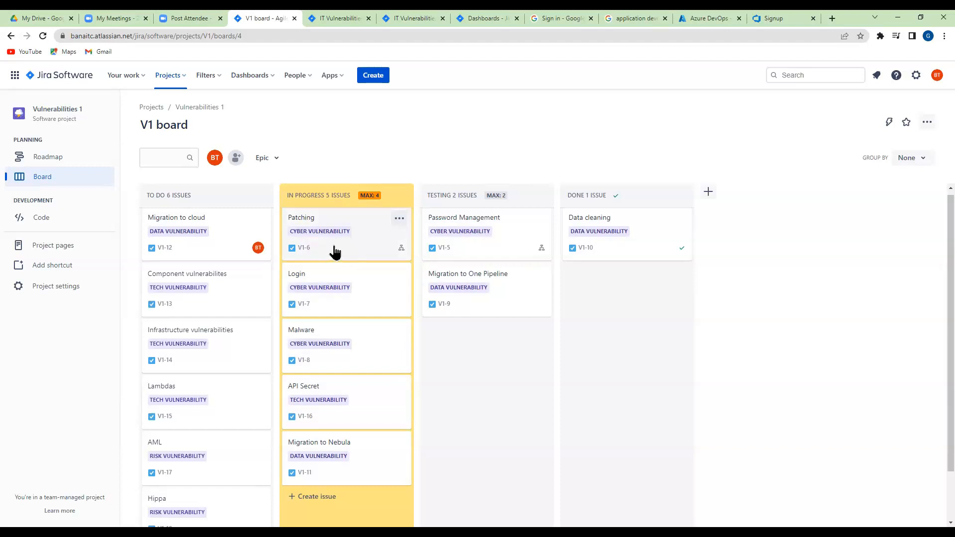
pyautogui.moveTo(335, 250); pyautogui.dragTo(485, 295)
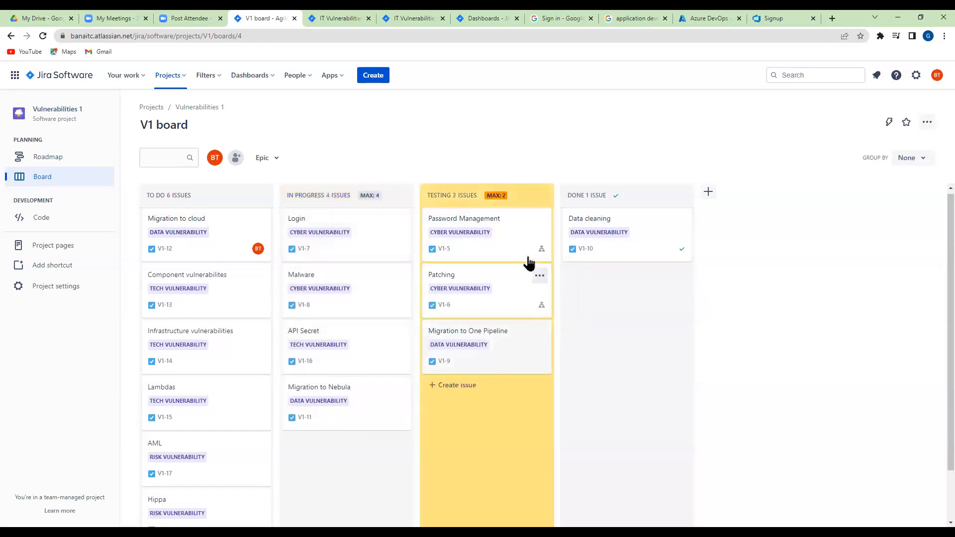